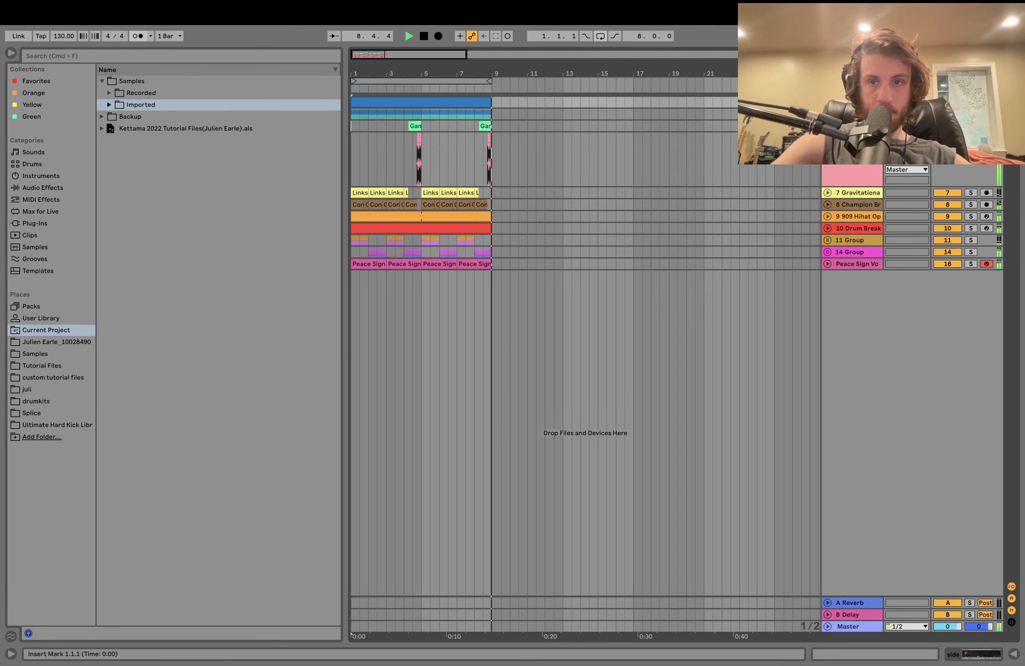
# - Collapse the Peace Sign Vo track and show the tech house kick 4 Simpler device
pyautogui.click(827, 138)
pyautogui.press('space')
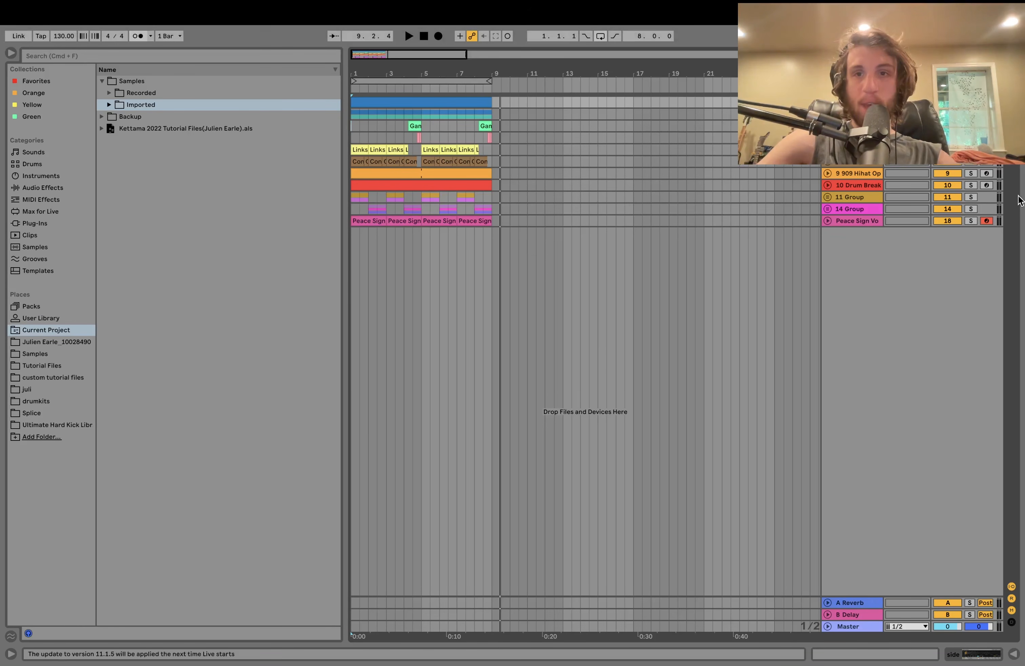
pyautogui.press('s')
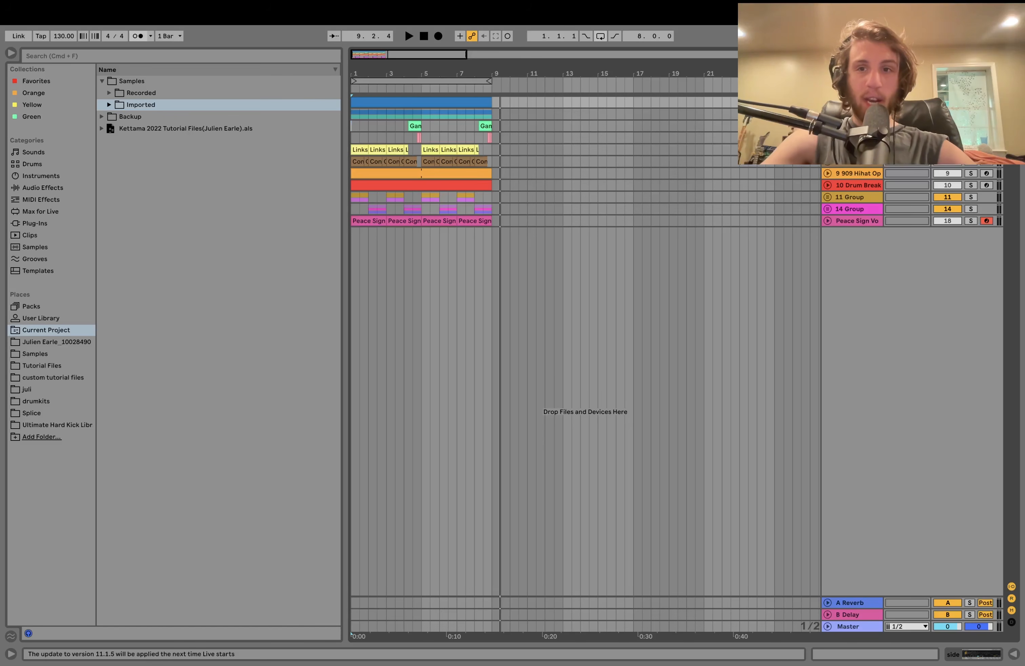
pyautogui.press('space')
pyautogui.hotkey('shift', 'Tab')
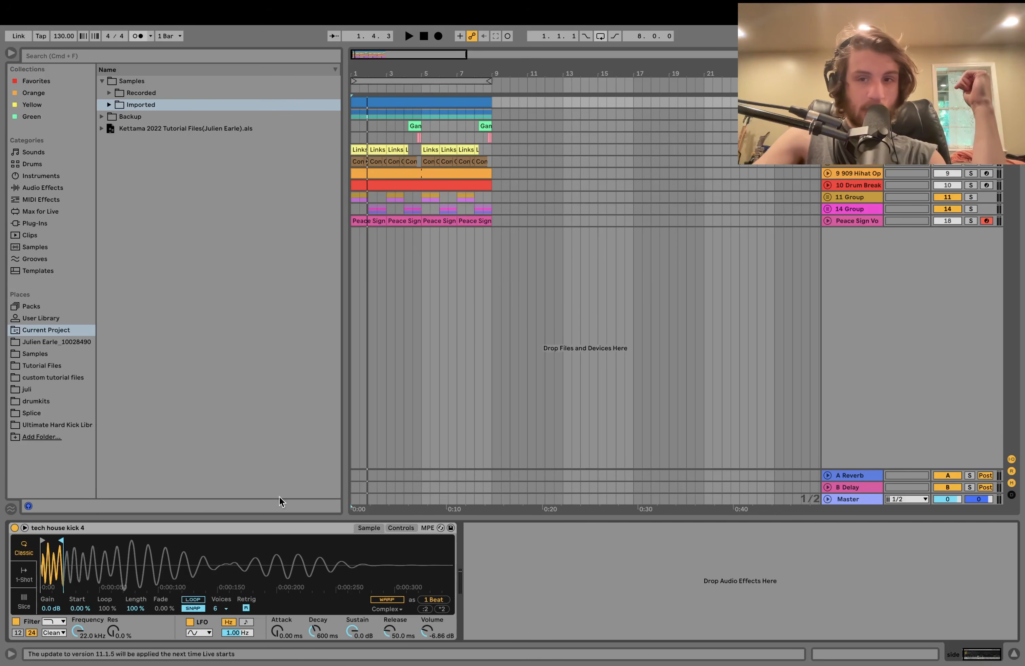
# - Select the tech house kick 4 device and audition the loop from bar 1
pyautogui.click(130, 526)
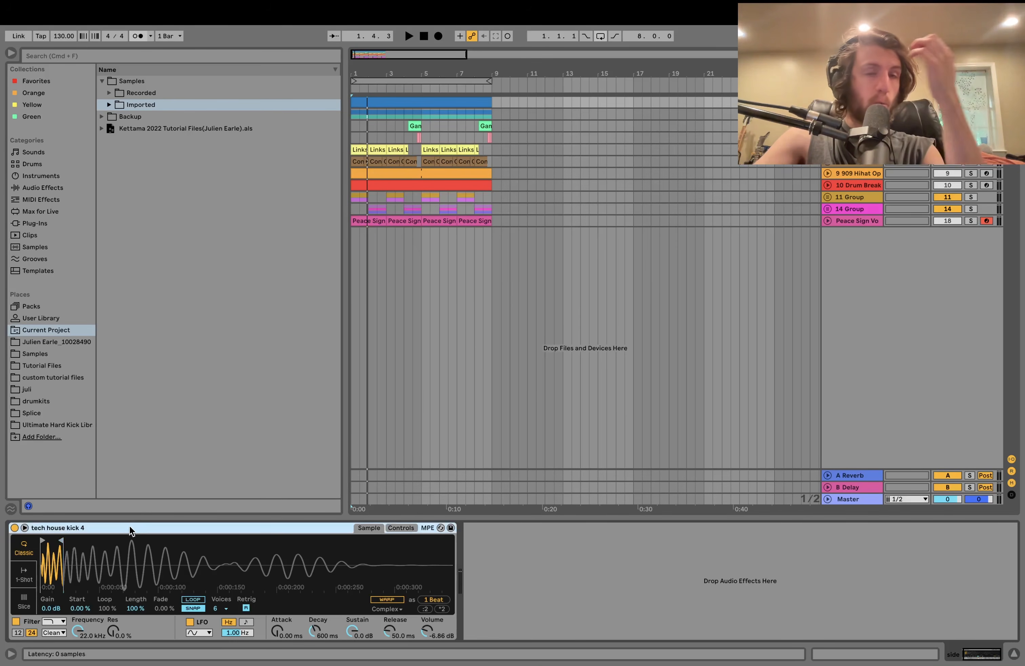
pyautogui.press('space')
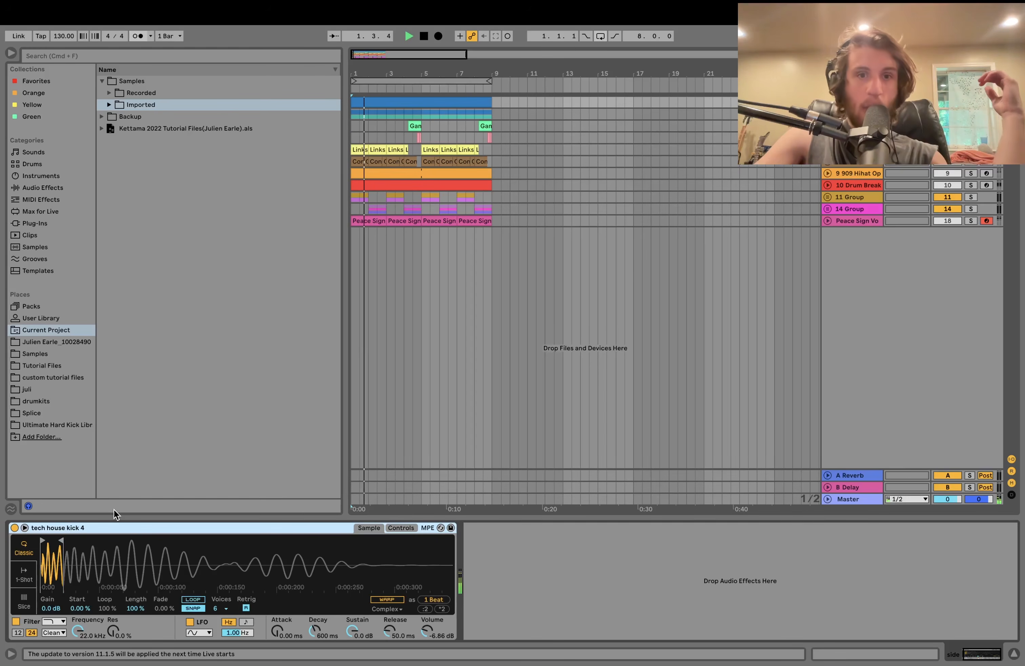
pyautogui.press('space')
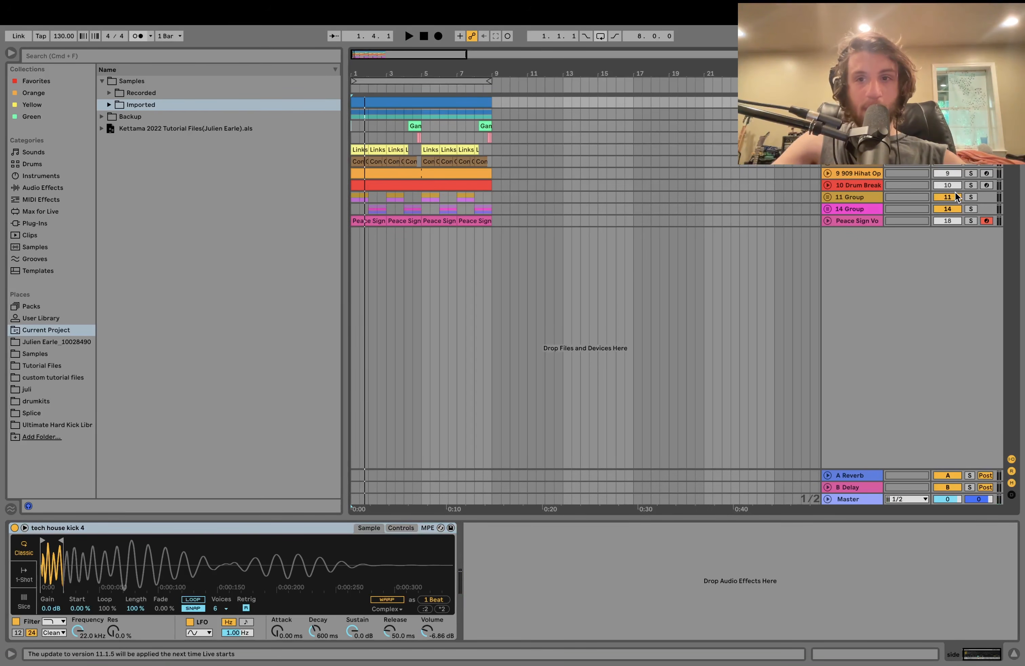
pyautogui.press('space')
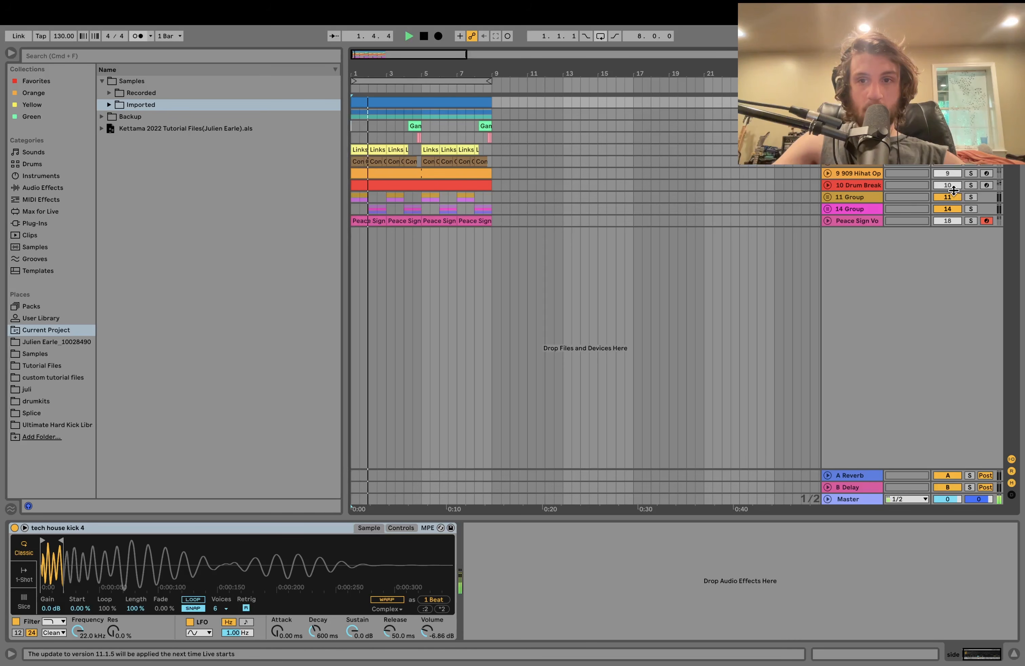
# - Unfold 2-Group, inspect 4 Operator's EQ Eight, then show the kick's Simpler, Saturator and Drum Buss
pyautogui.click(827, 115)
pyautogui.click(846, 222)
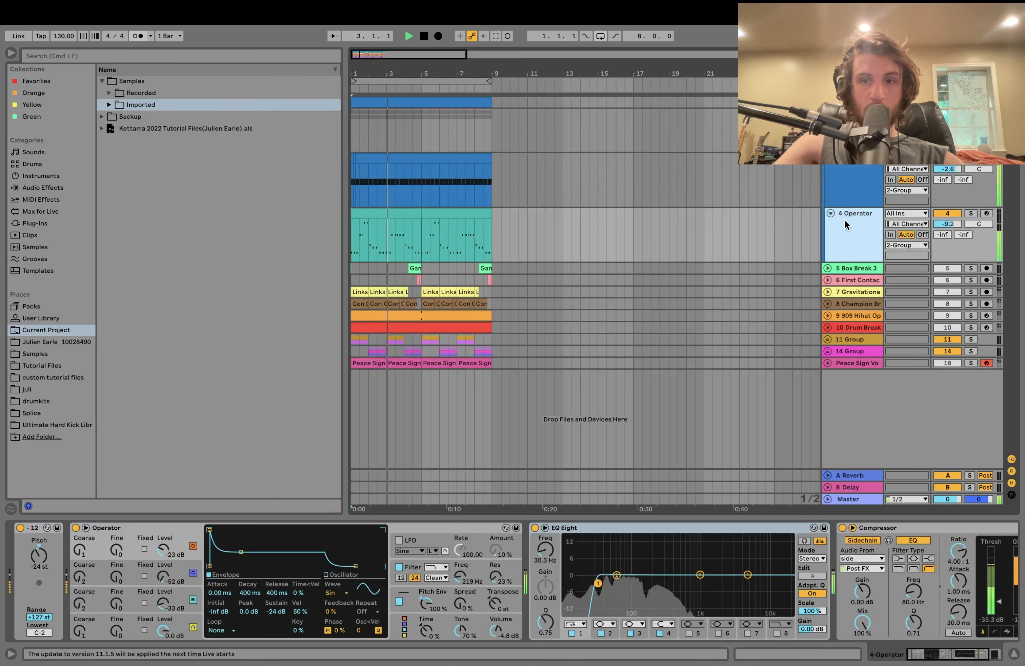
pyautogui.click(846, 221)
pyautogui.hscroll(5, 767, 568)
pyautogui.press('space')
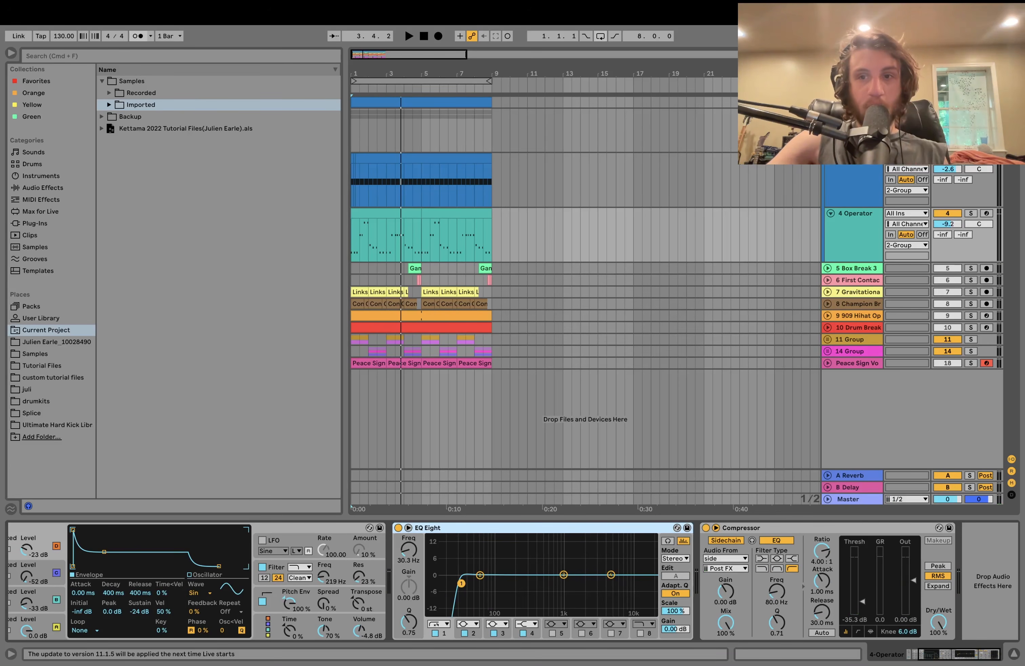
pyautogui.click(853, 168)
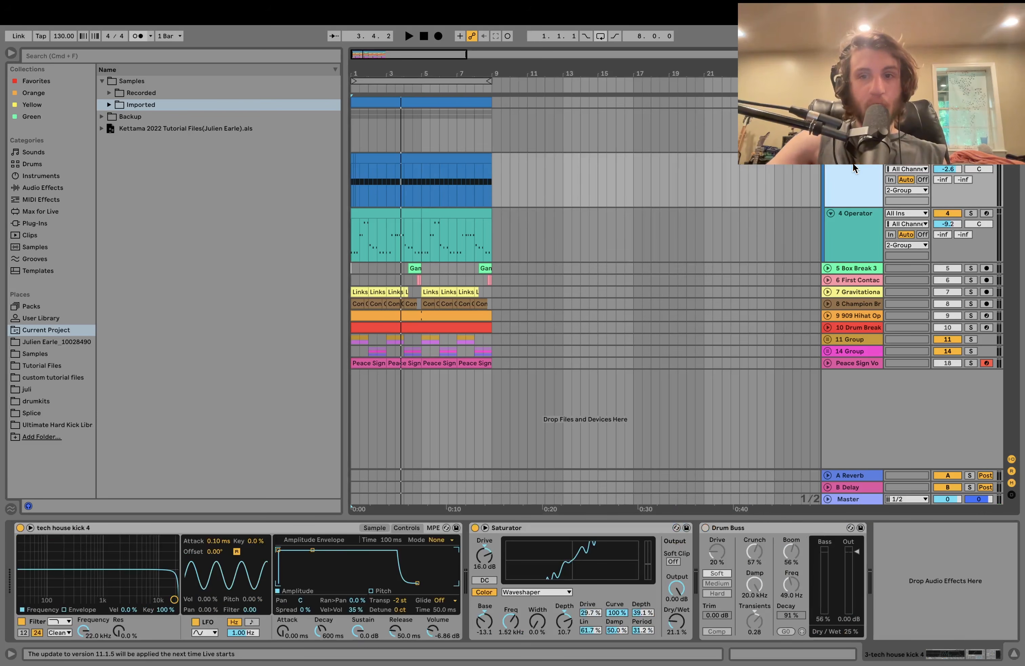
# - Delete the Drum Buss from the kick chain and replay the loop
pyautogui.click(781, 528)
pyautogui.press('Delete')
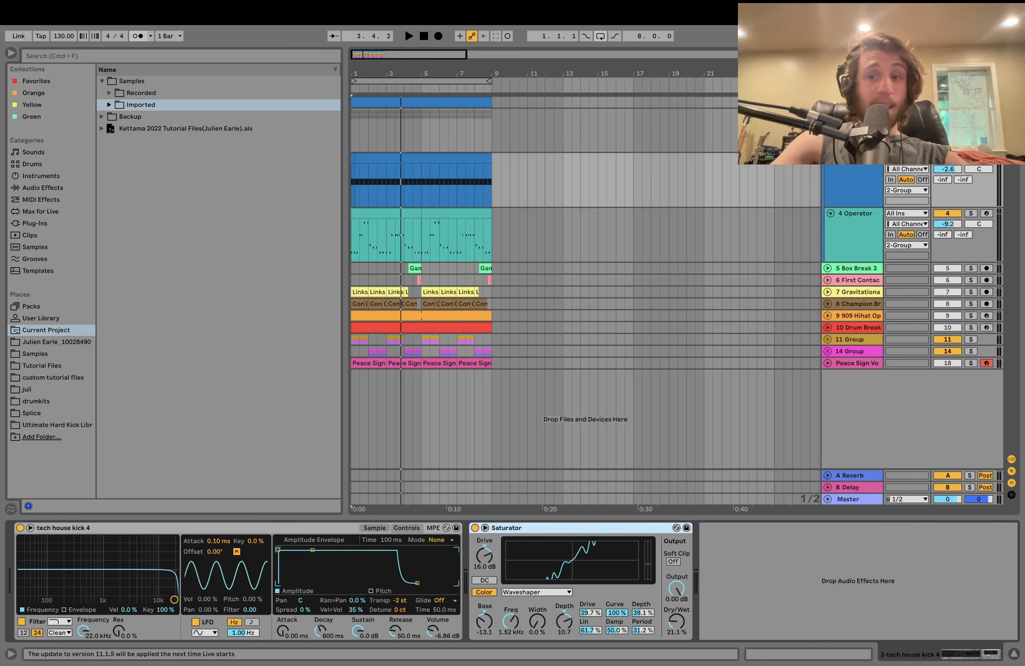
pyautogui.press('space')
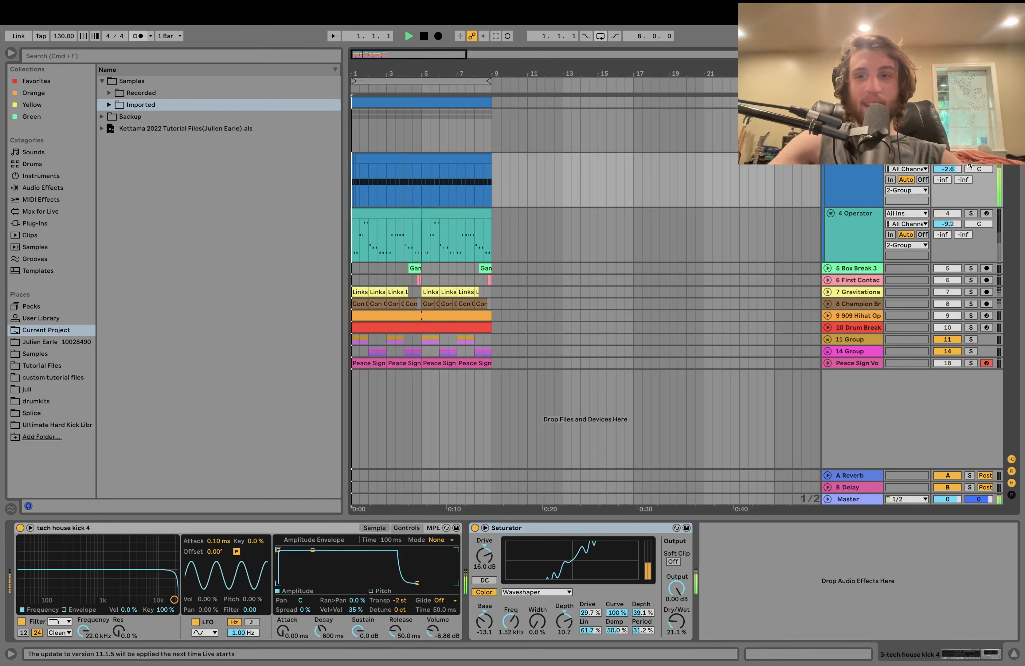
pyautogui.click(850, 187)
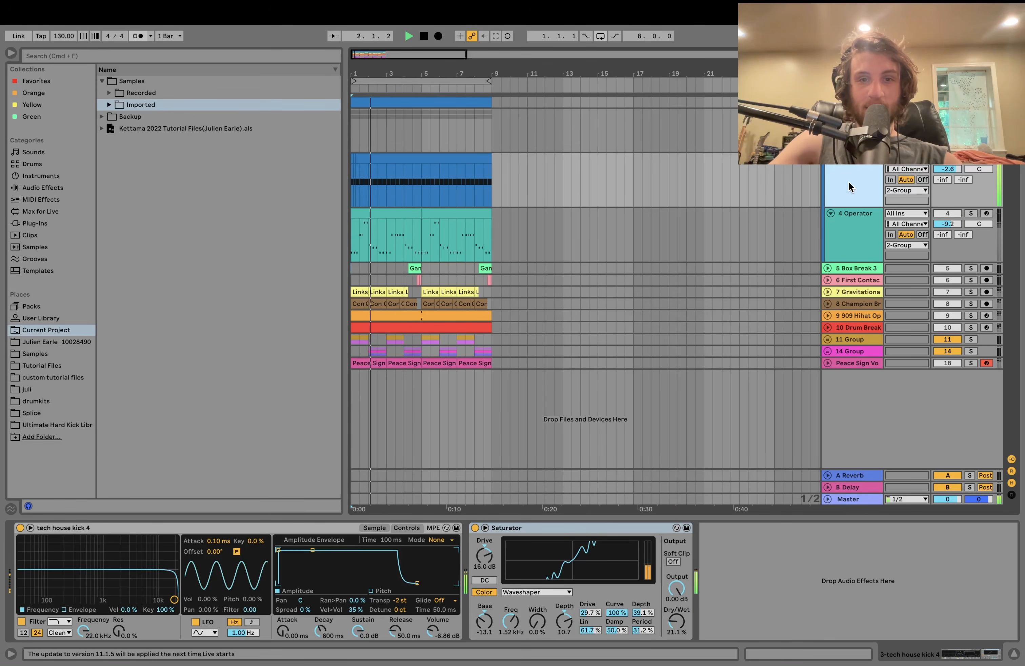
pyautogui.press('space')
pyautogui.press('space')
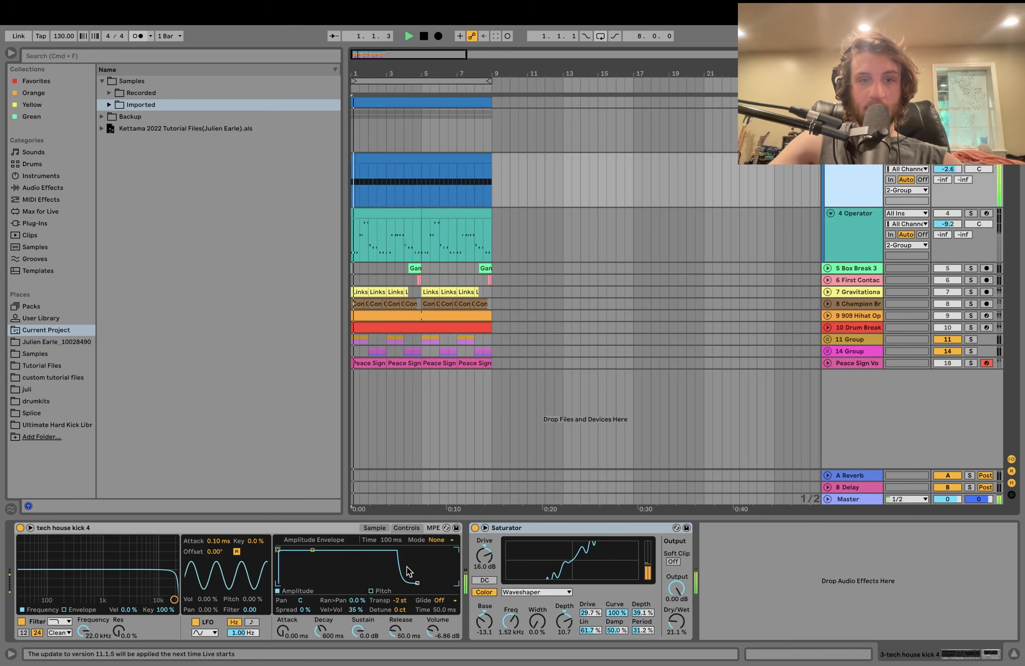
pyautogui.press('space')
# - Switch Simpler between its Sample waveform and Controls views, then select the Saturator
pyautogui.click(371, 526)
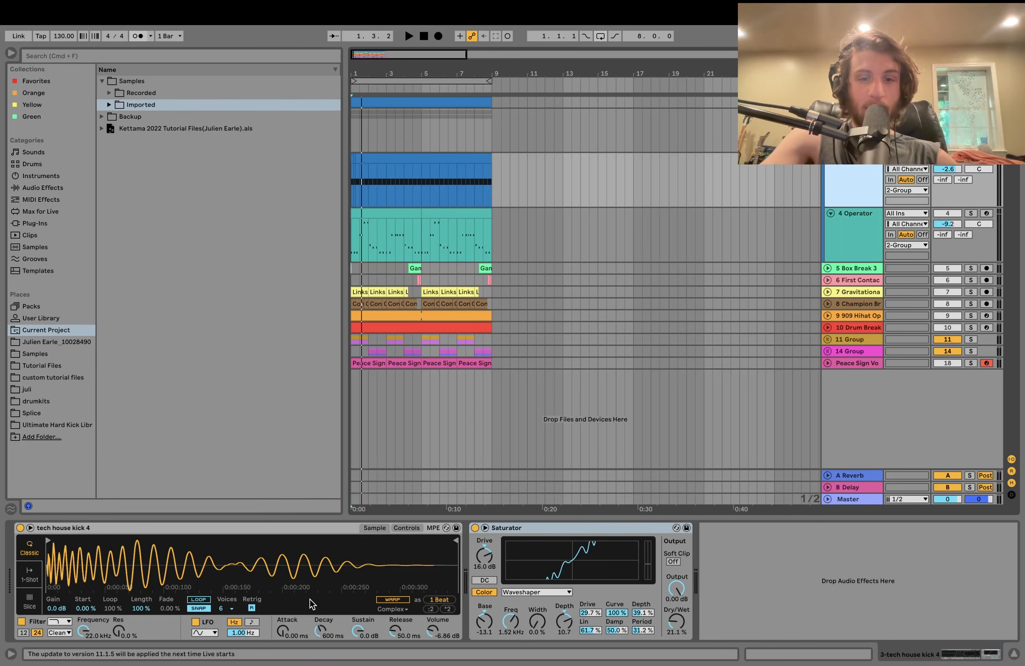
pyautogui.press('space')
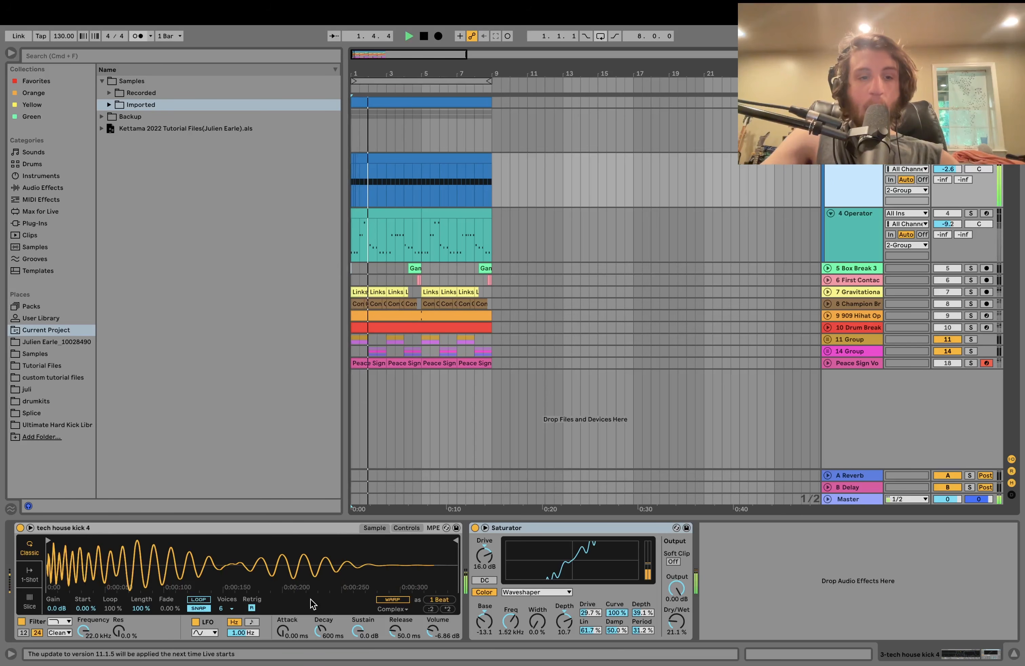
pyautogui.press('space')
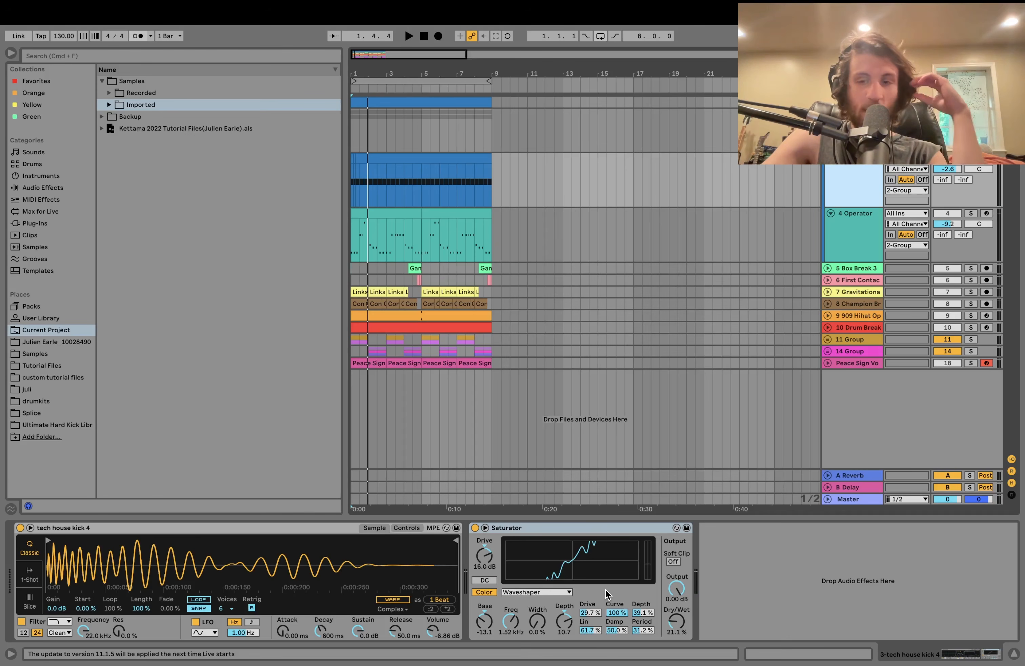
pyautogui.click(398, 527)
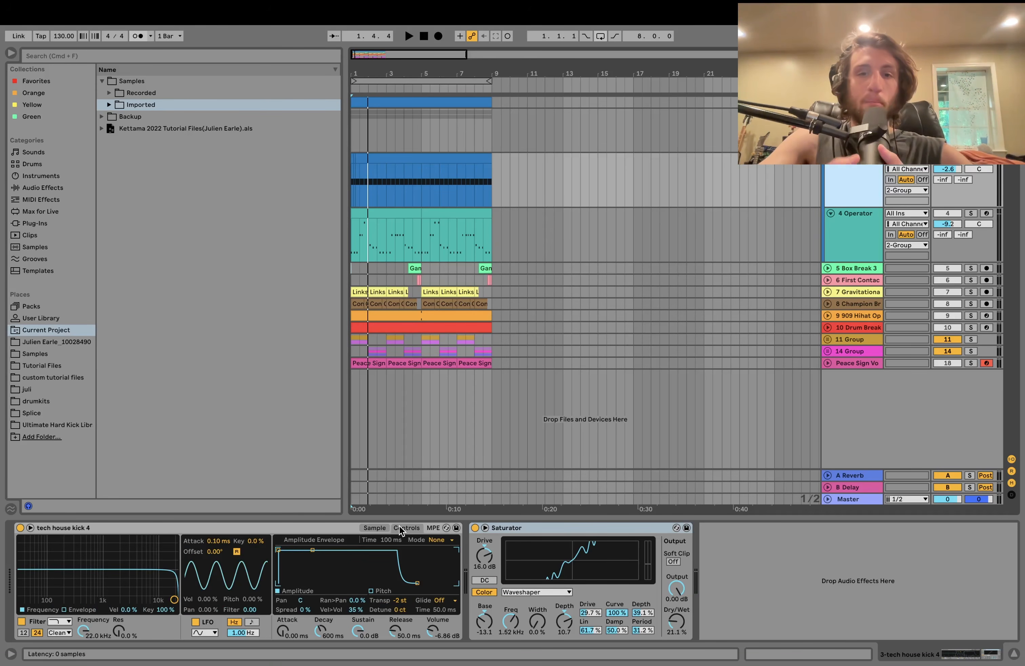
pyautogui.click(384, 528)
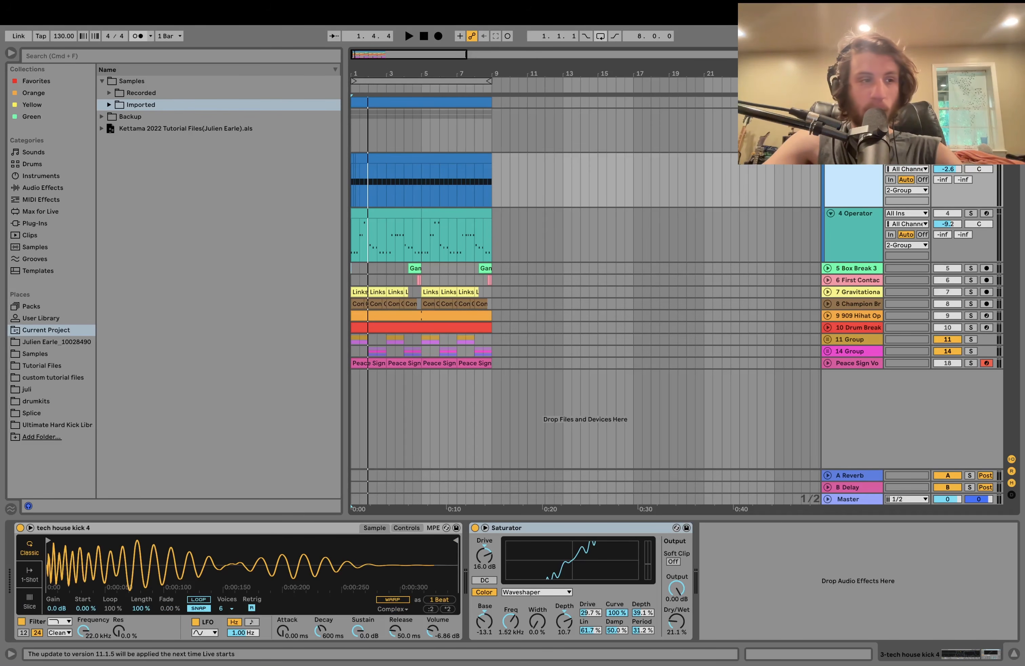
pyautogui.click(763, 569)
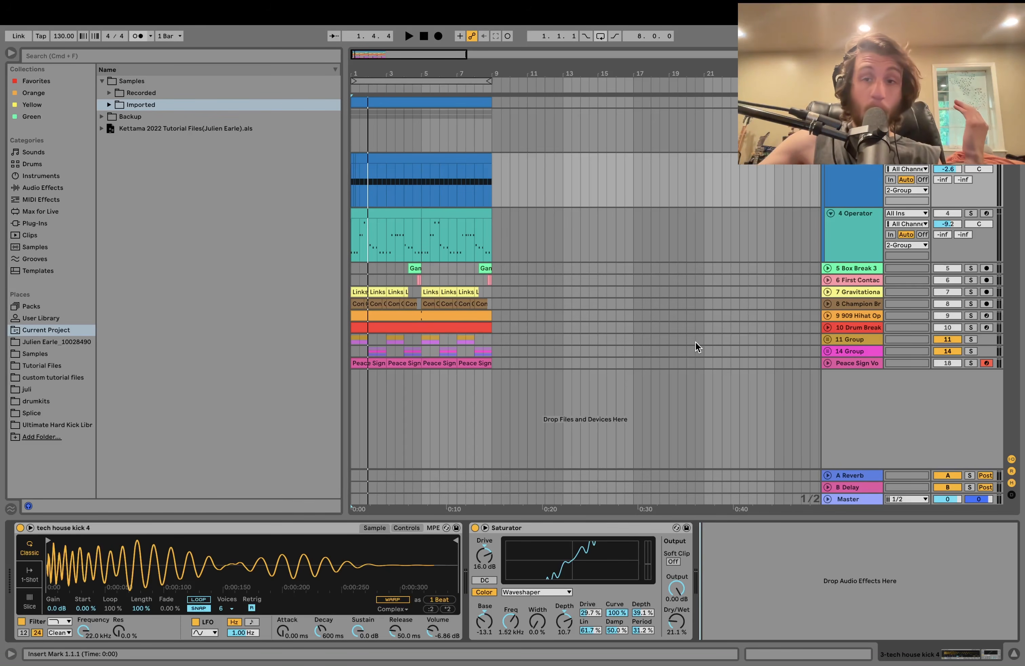
pyautogui.click(852, 199)
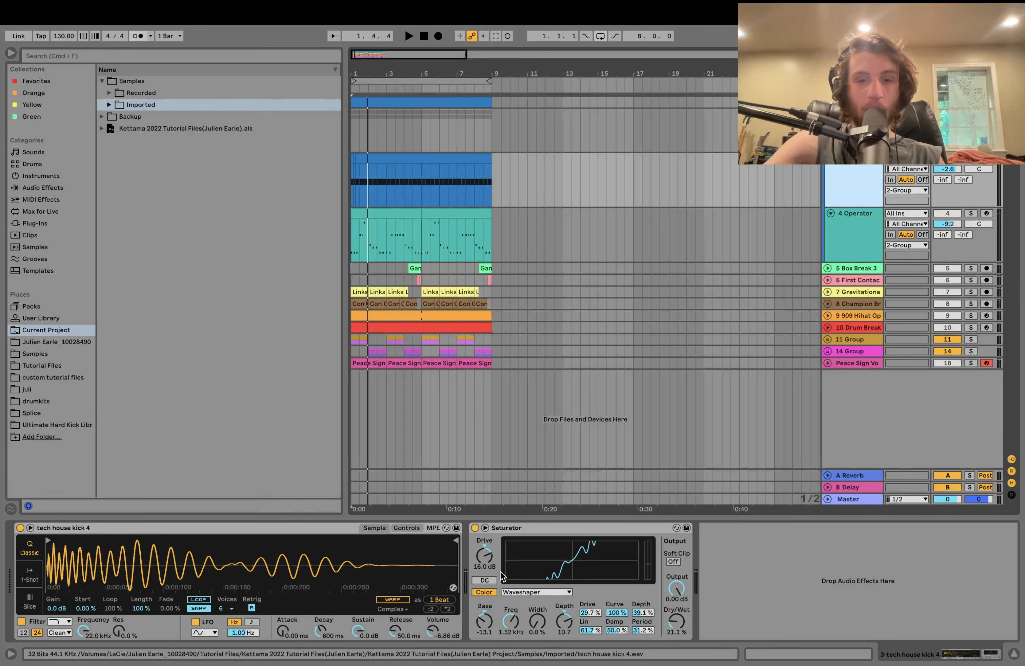
pyautogui.click(510, 528)
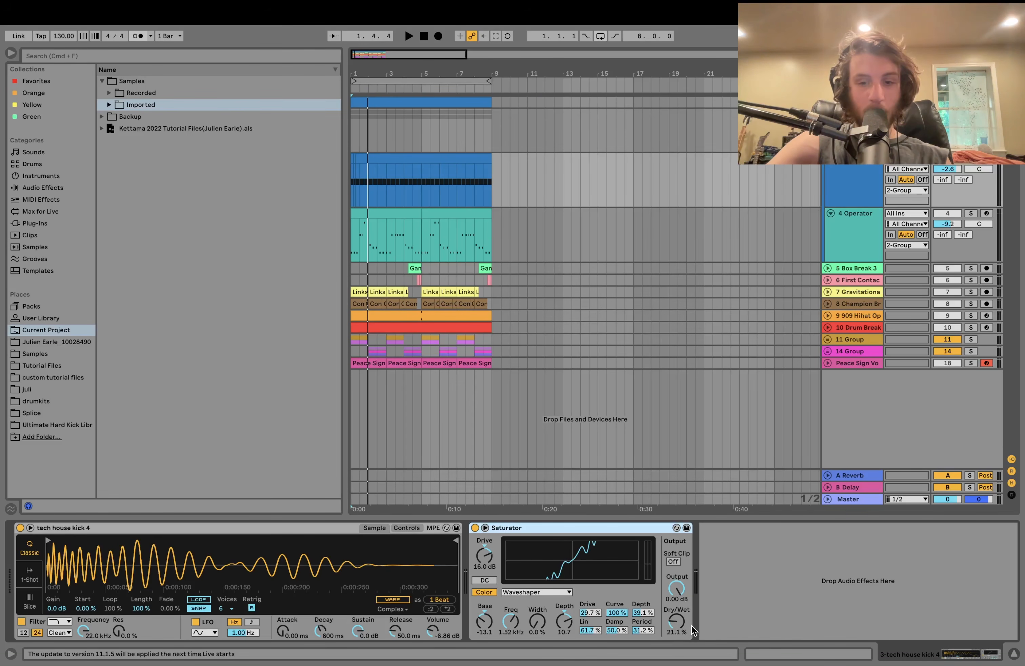
pyautogui.click(475, 528)
pyautogui.press('space')
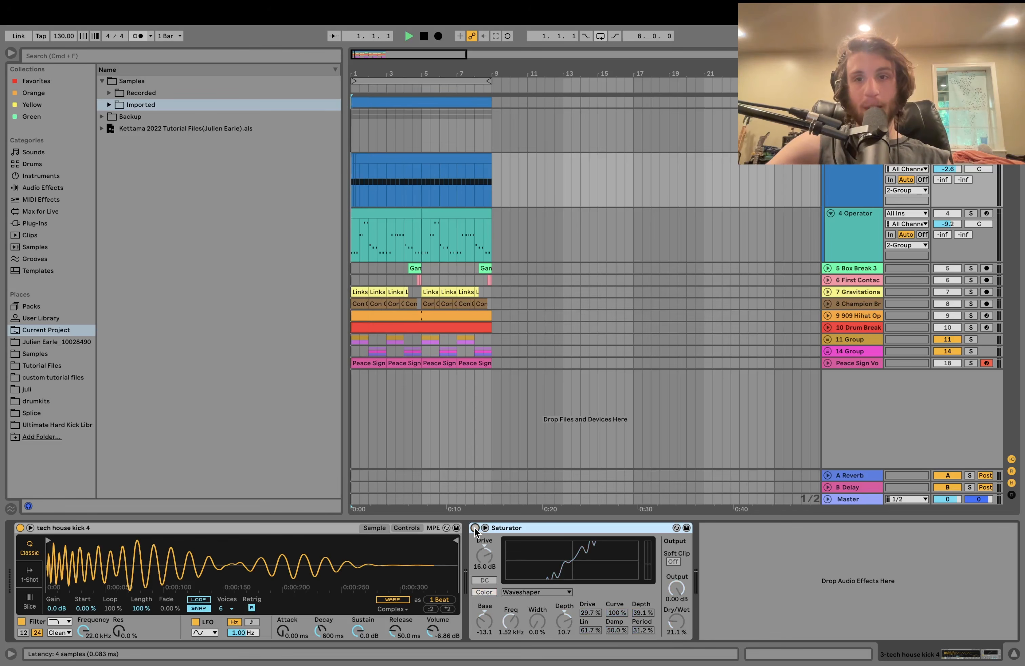
pyautogui.click(474, 527)
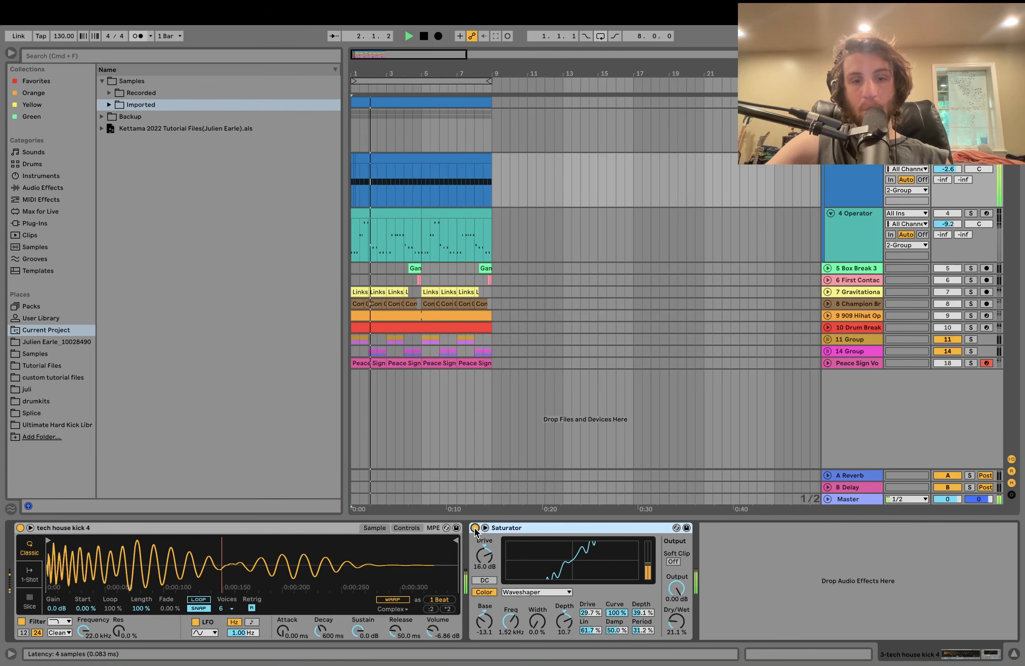
pyautogui.click(475, 527)
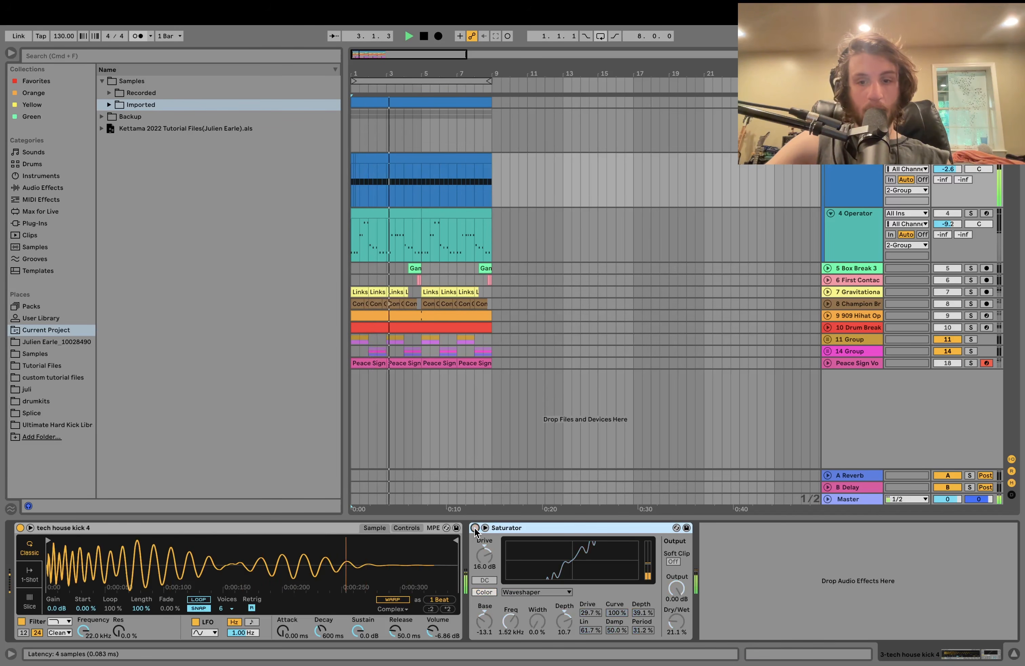
pyautogui.click(475, 528)
pyautogui.press('space')
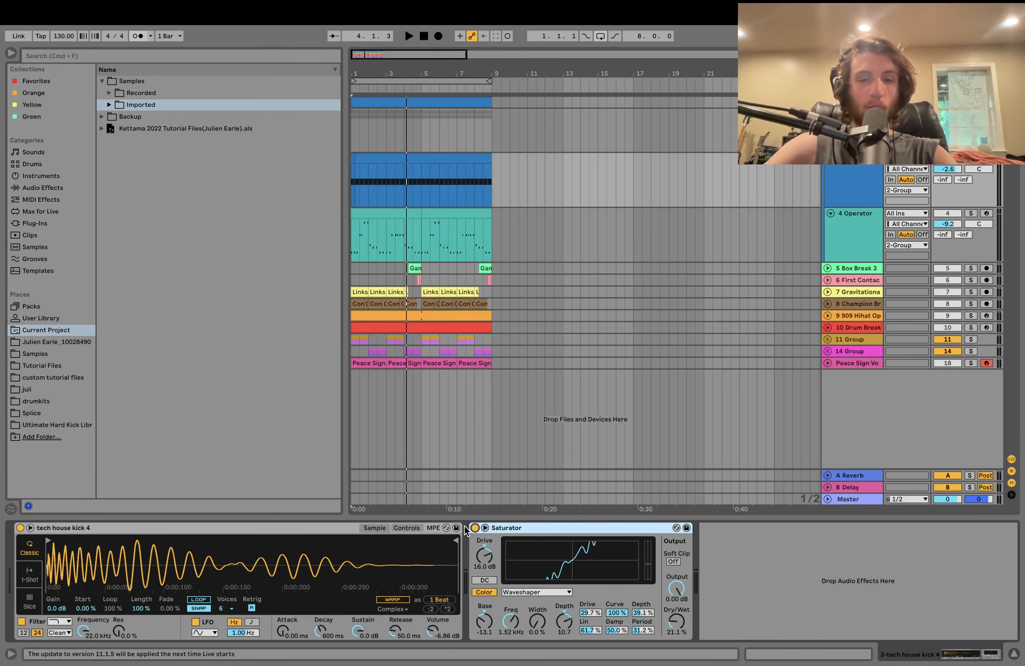
pyautogui.click(474, 528)
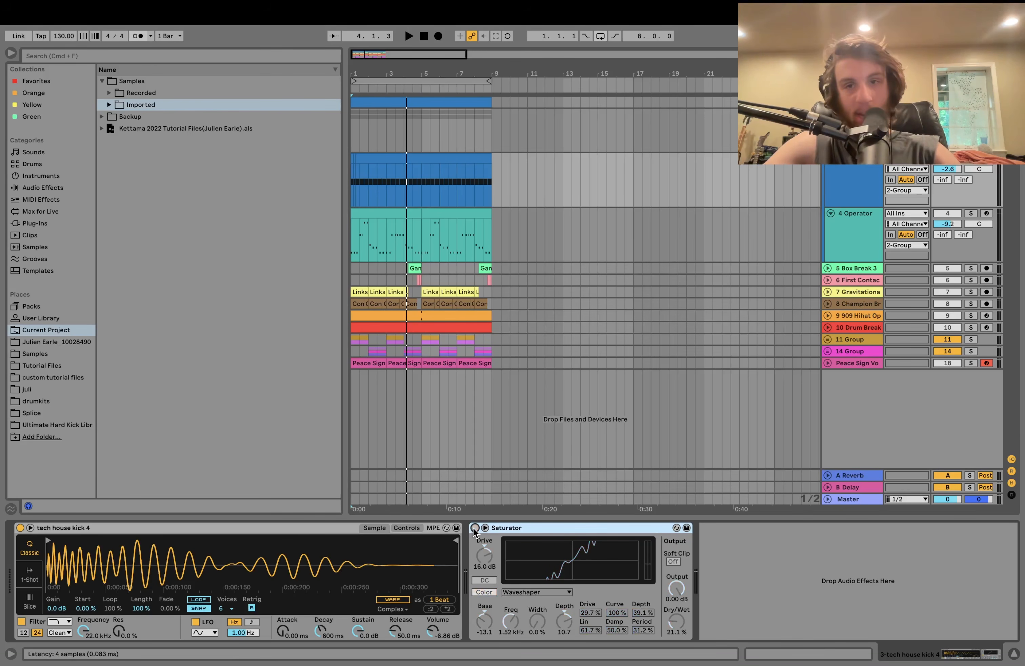
pyautogui.press('space')
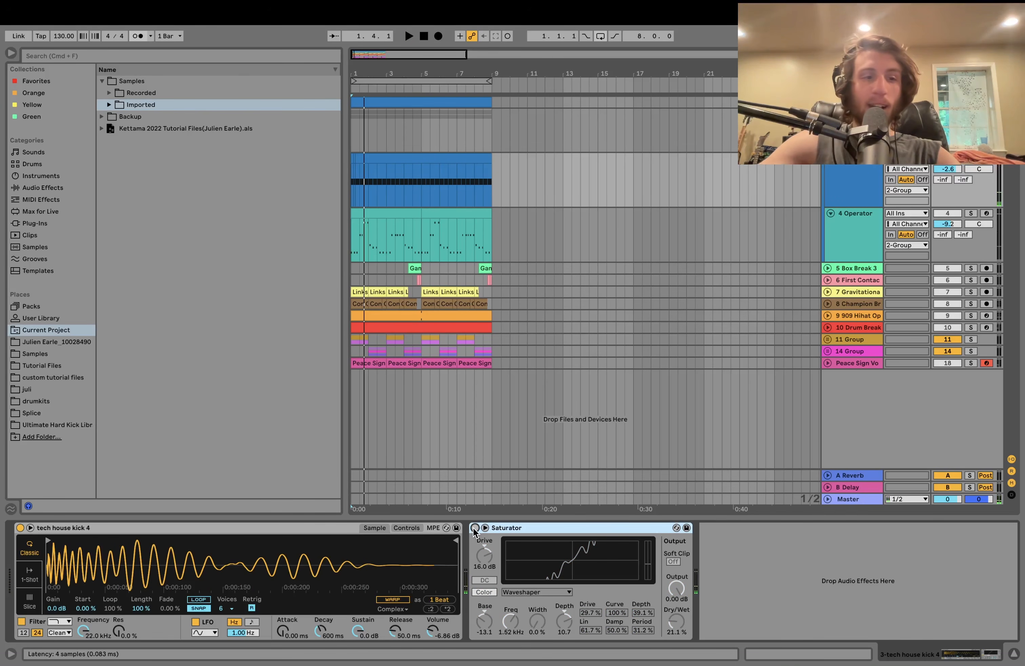
pyautogui.press('space')
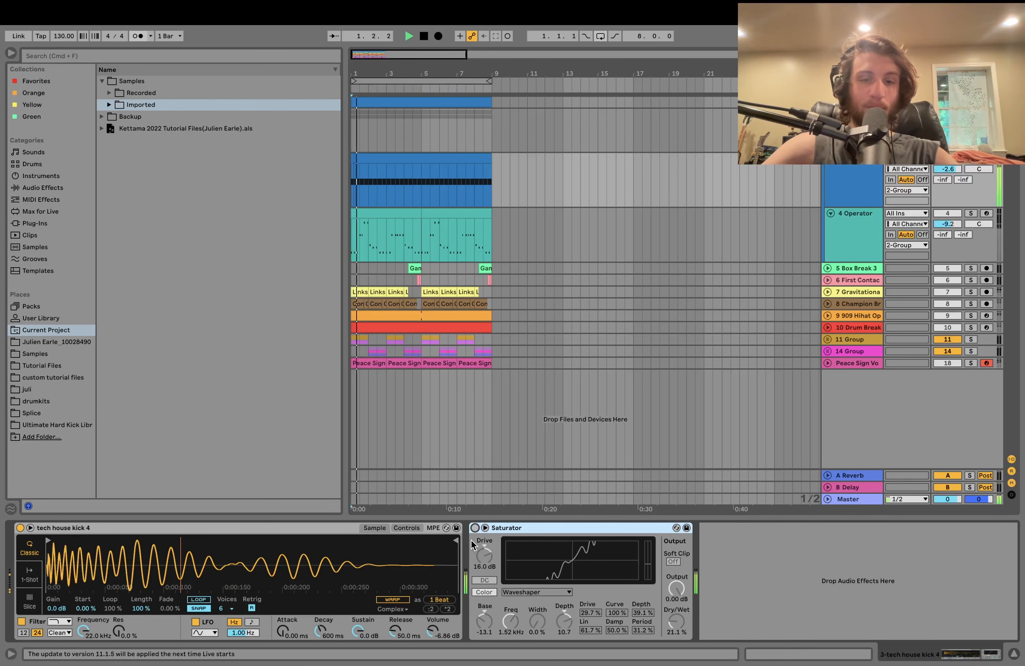
pyautogui.click(475, 528)
pyautogui.press('space')
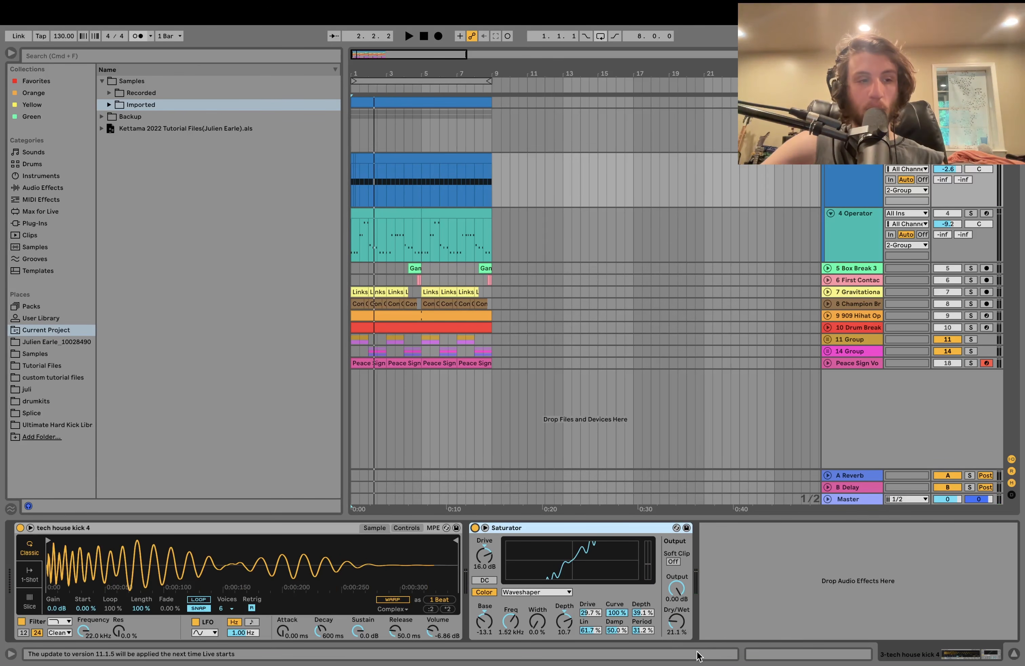
pyautogui.press('space')
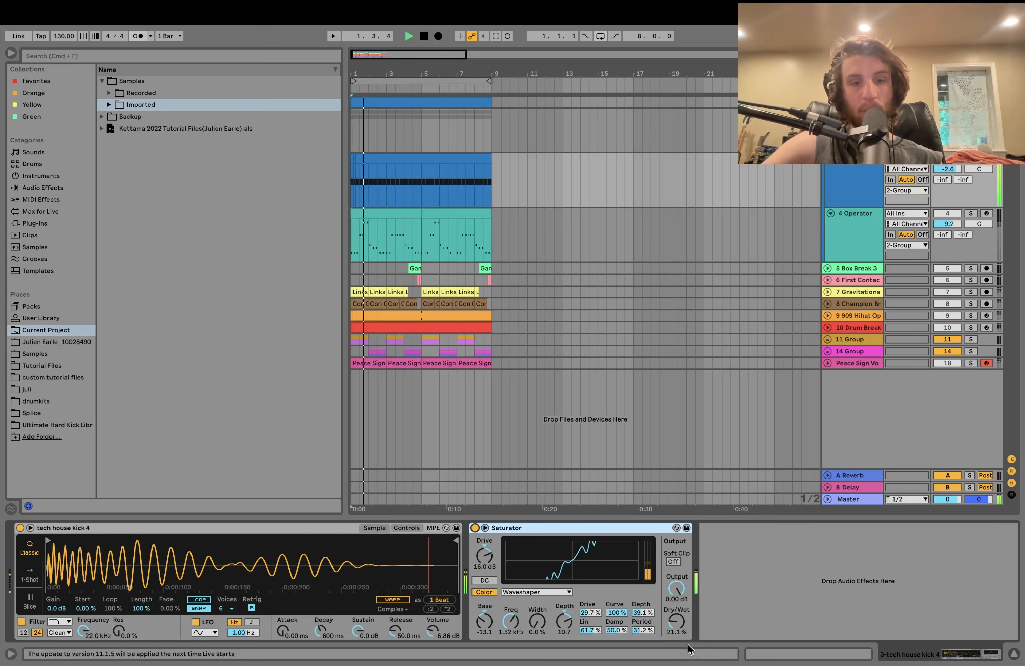
pyautogui.press('space')
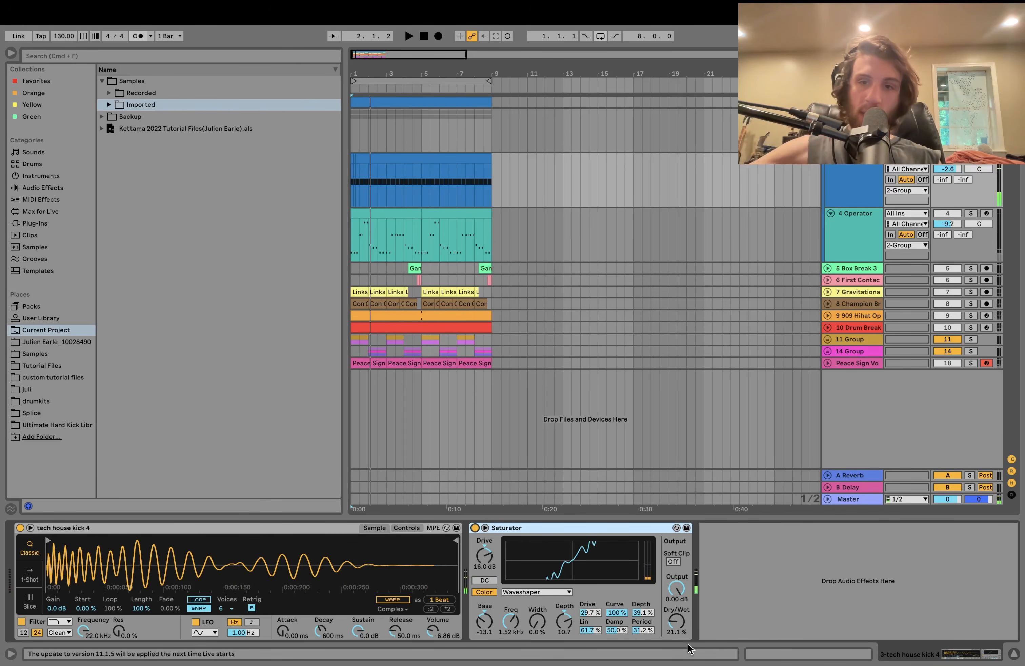
pyautogui.press('space')
pyautogui.press('space')
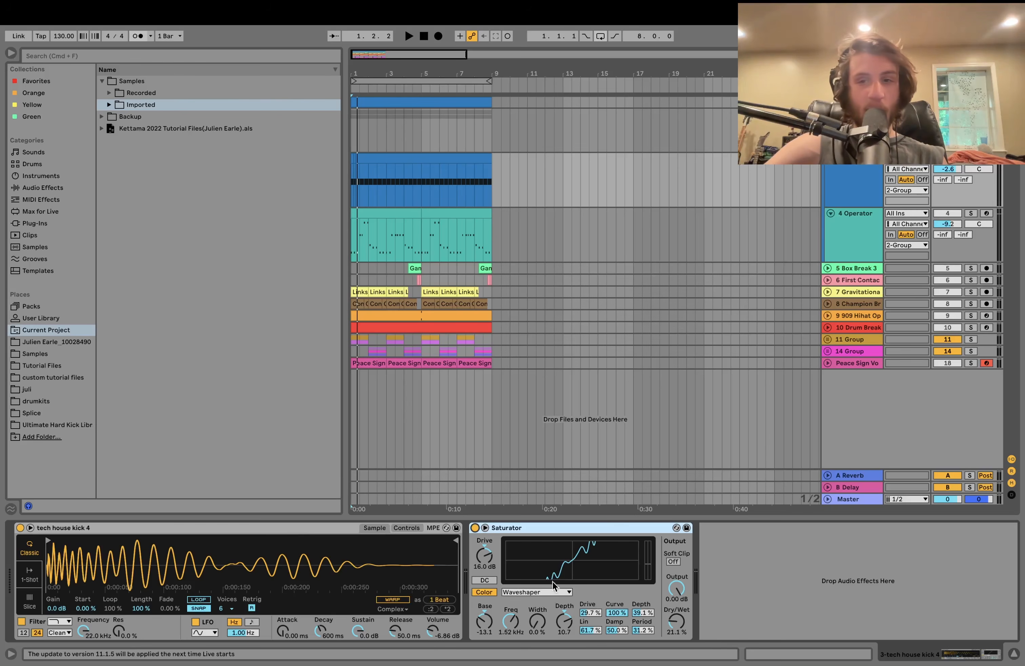
# - Solo 4 Operator and open its chord clip in the piano roll
pyautogui.click(971, 213)
pyautogui.click(862, 229)
pyautogui.press('space')
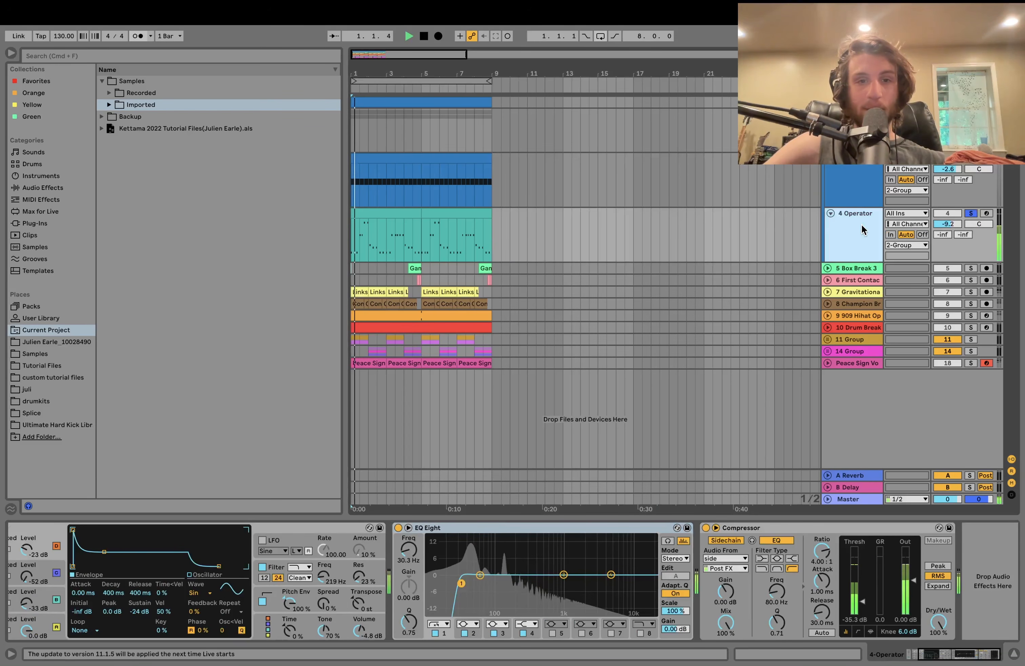
pyautogui.doubleClick(369, 211)
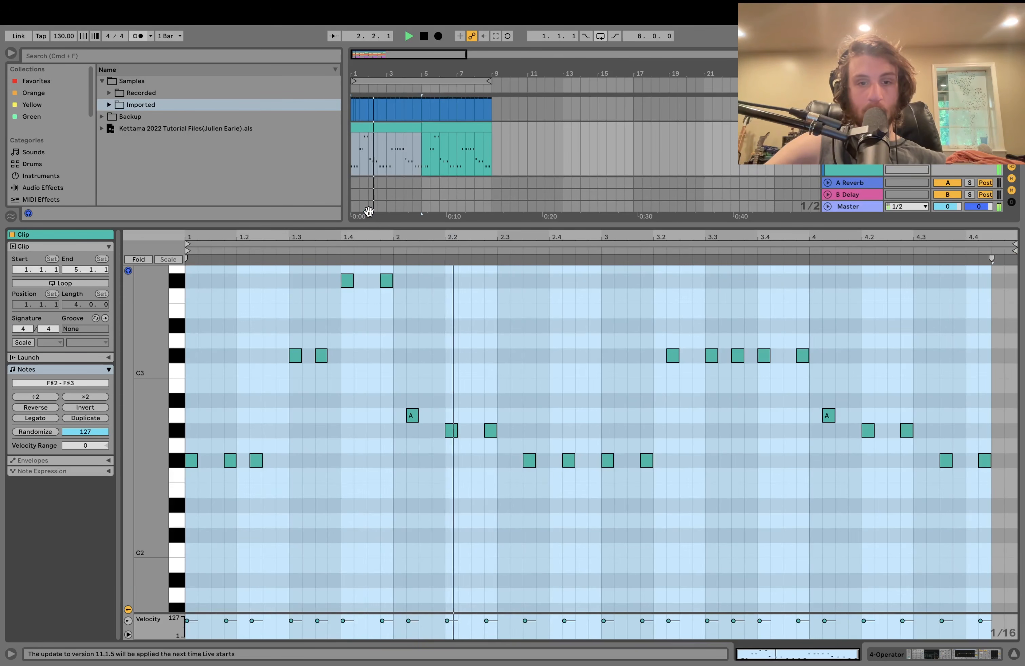
pyautogui.press('space')
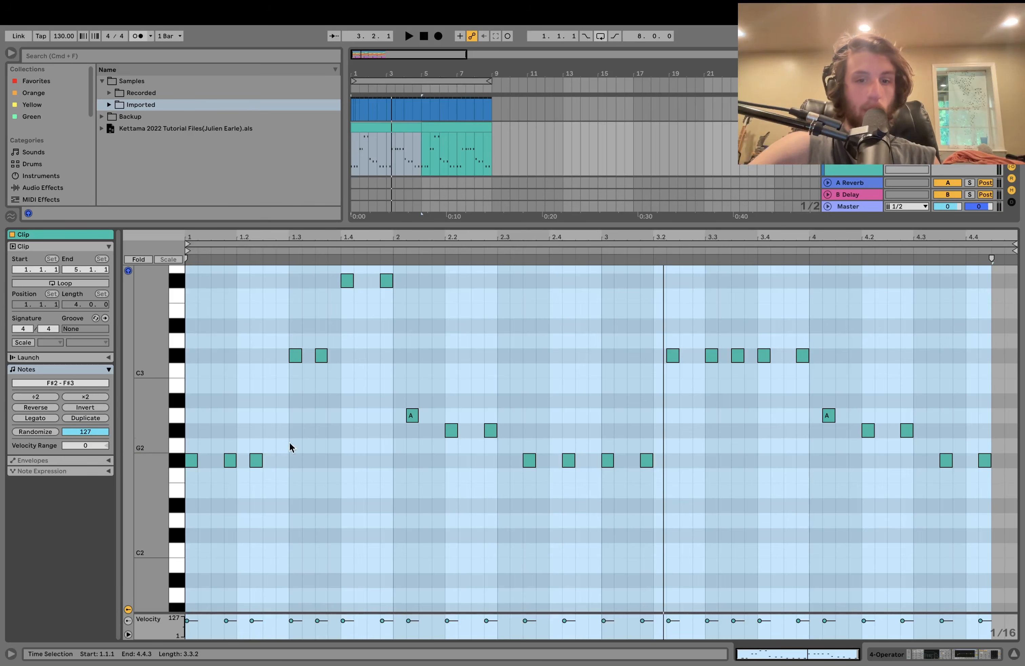
# - Select the F#2, C#3, F#3, A2 and G#2 note rows in turn, then play the clip
pyautogui.click(173, 464)
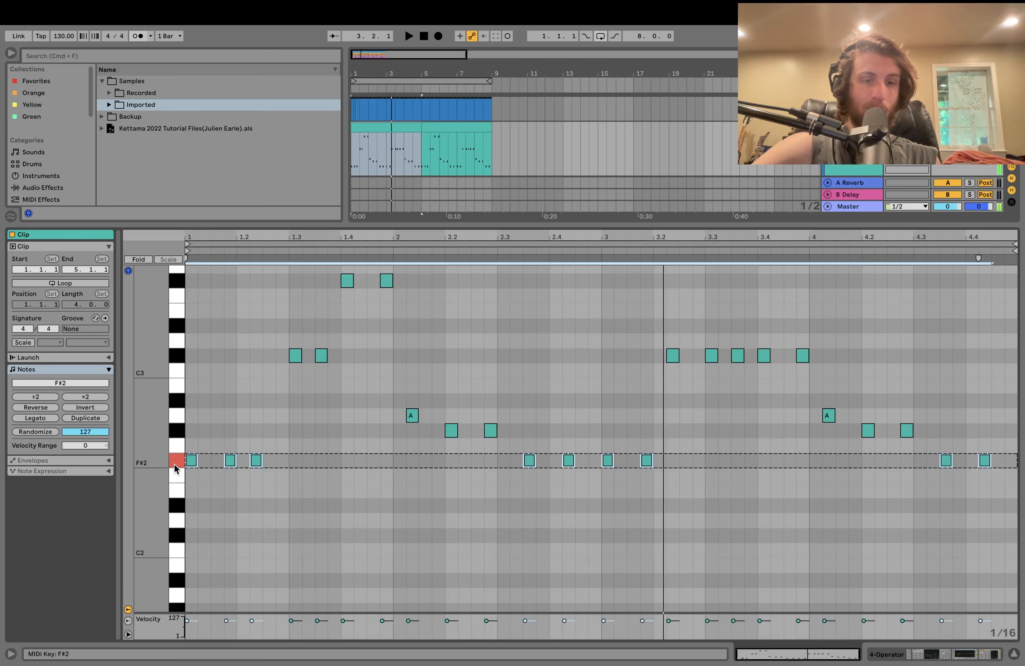
pyautogui.click(178, 357)
pyautogui.click(176, 281)
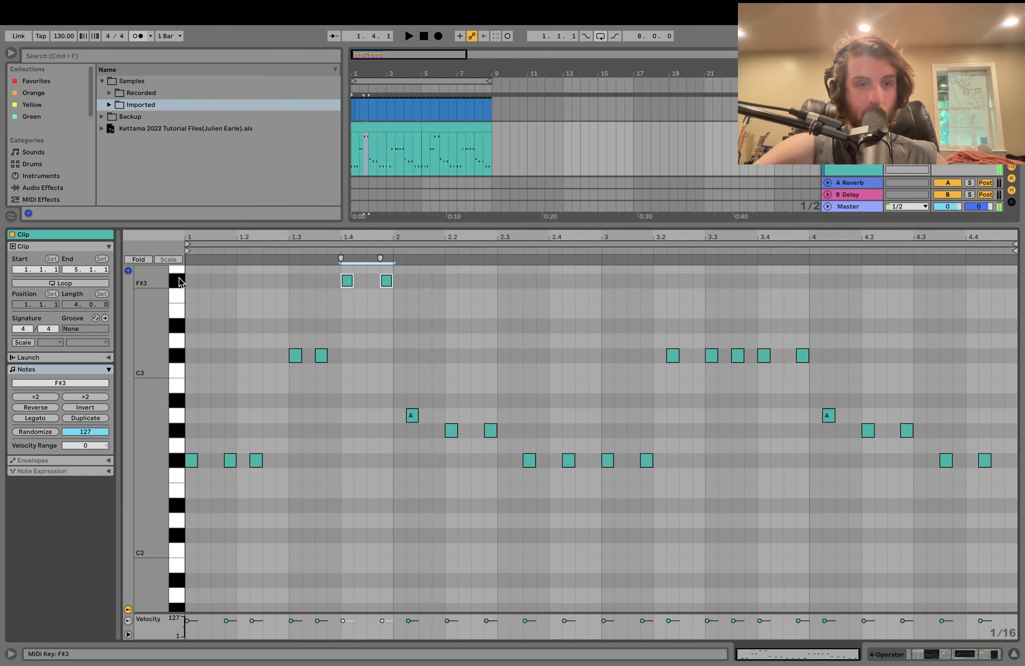
pyautogui.click(183, 417)
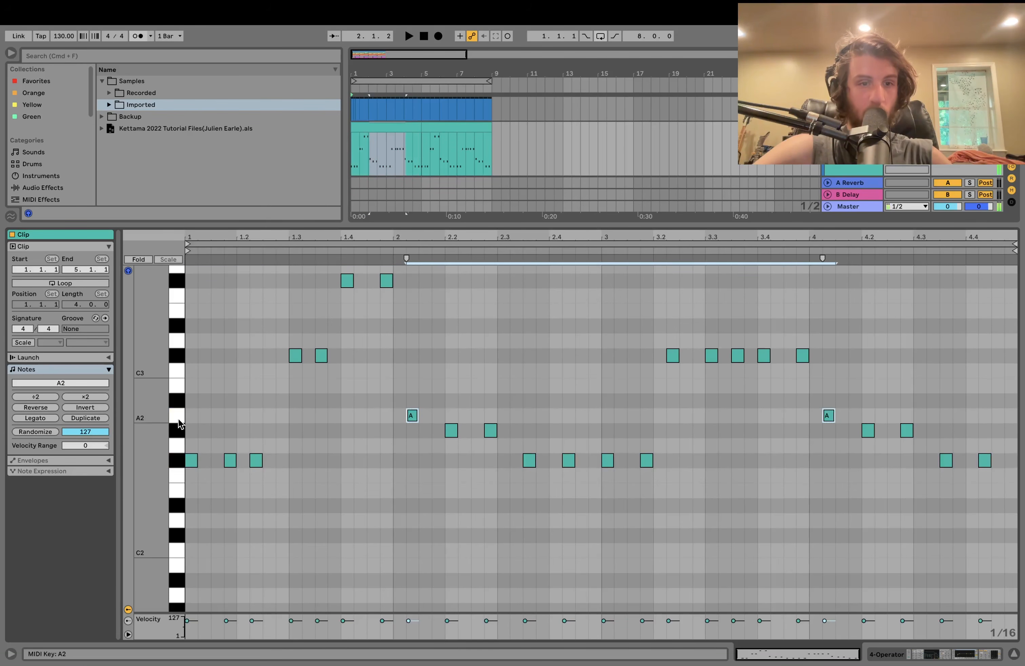
pyautogui.click(178, 359)
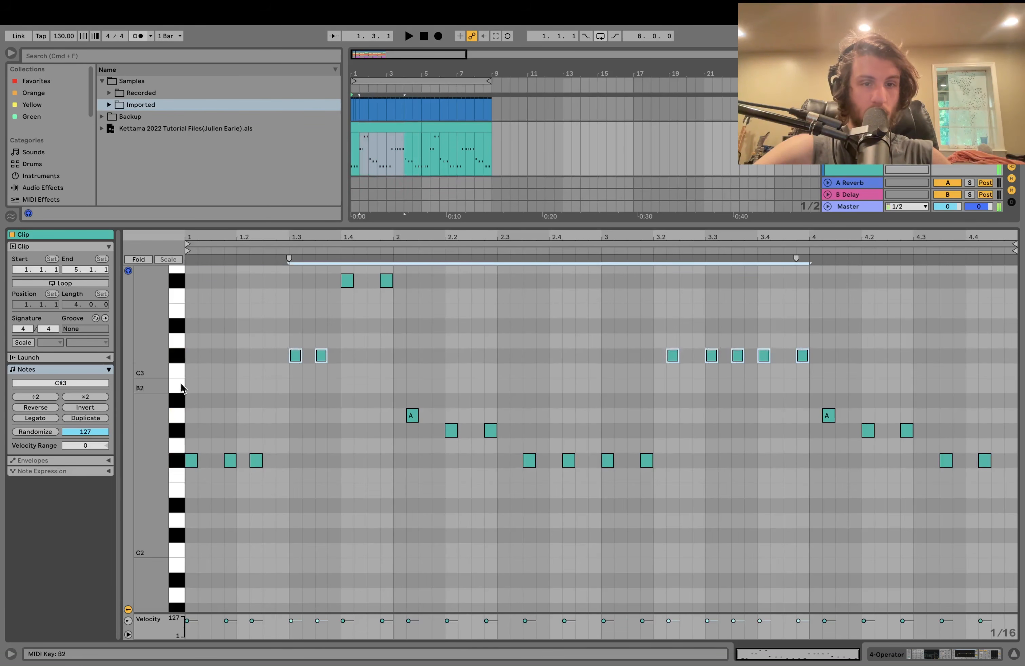
pyautogui.click(179, 432)
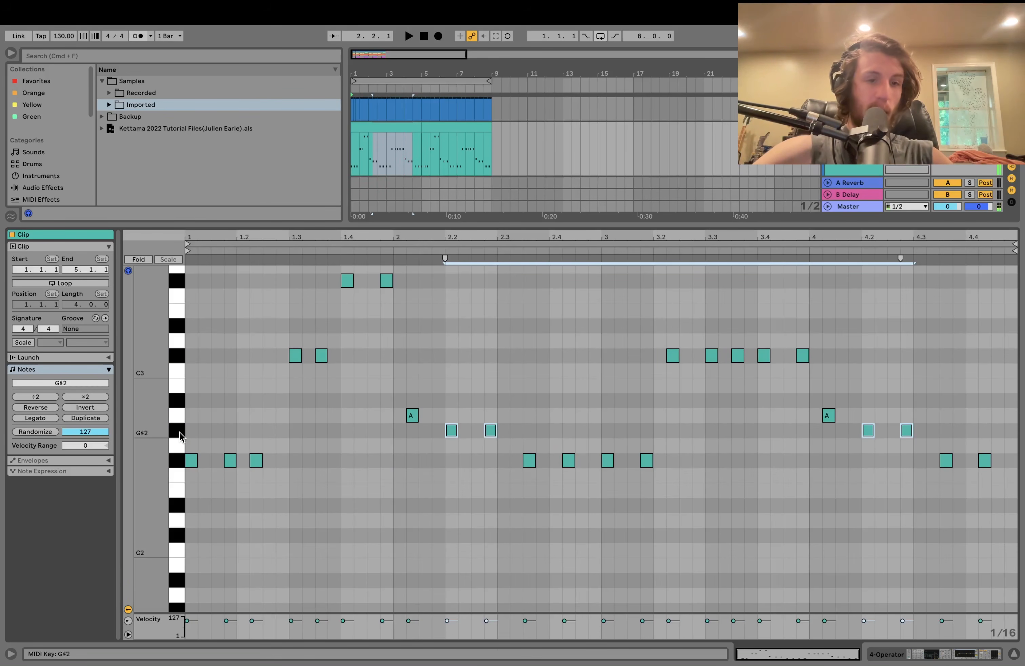
pyautogui.click(178, 417)
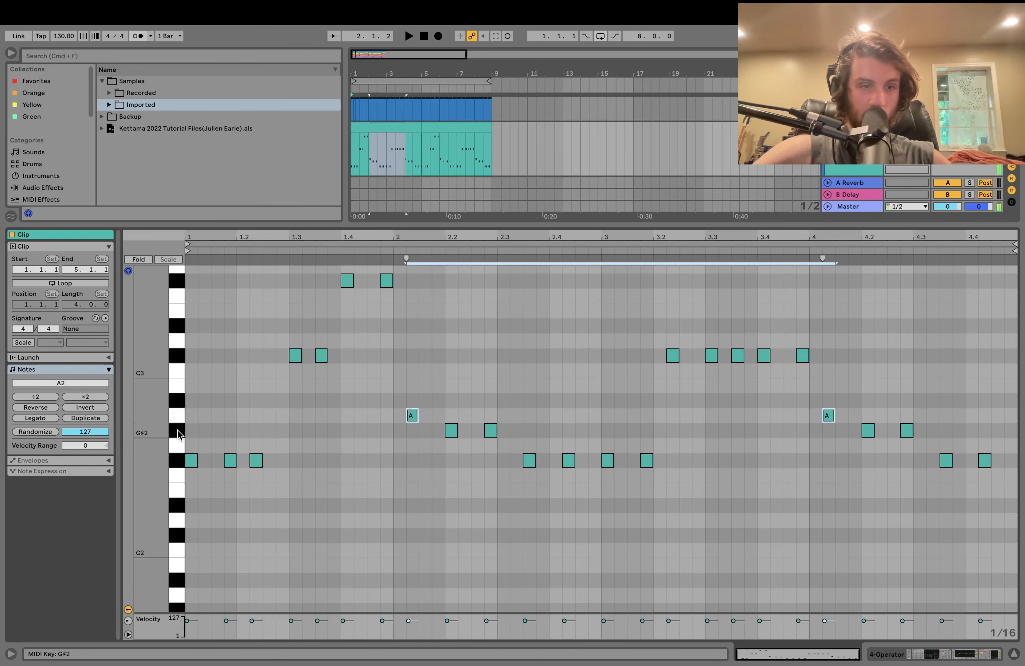
pyautogui.click(182, 461)
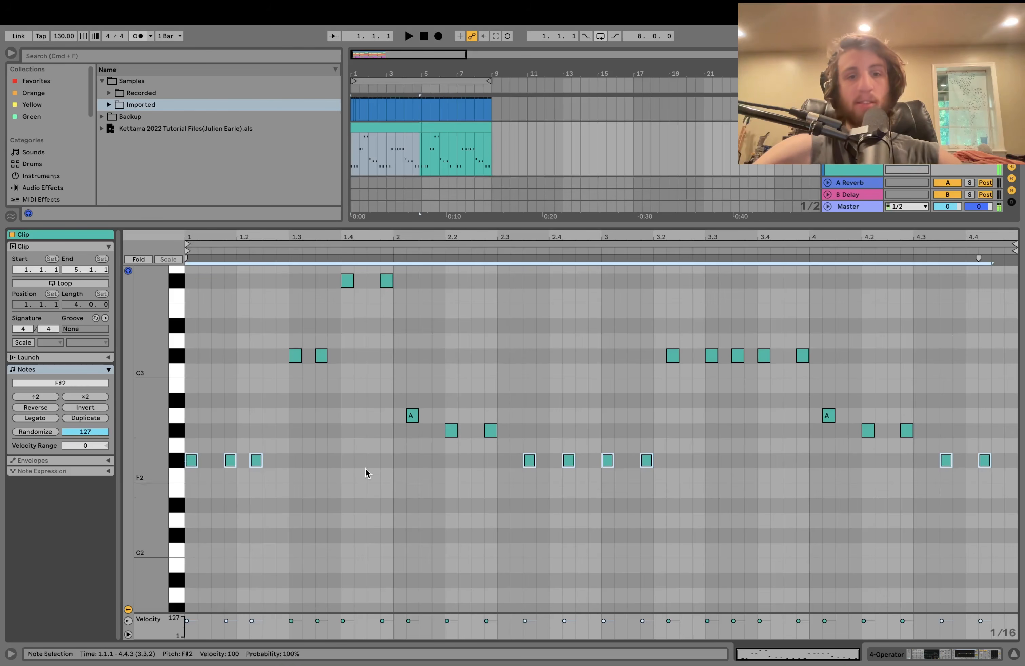
pyautogui.click(415, 250)
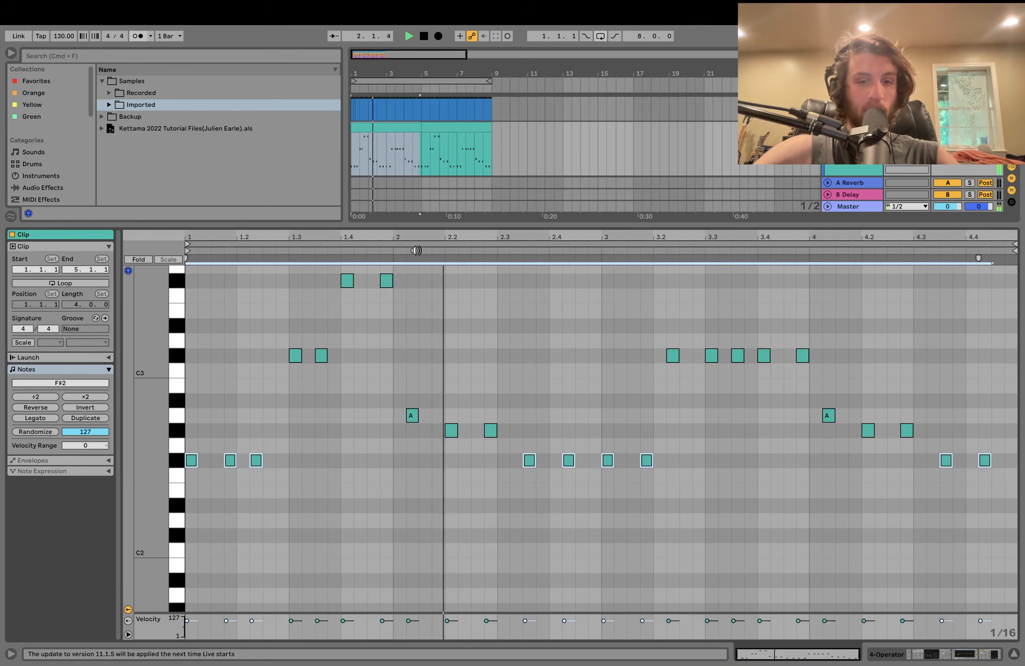
pyautogui.press('space')
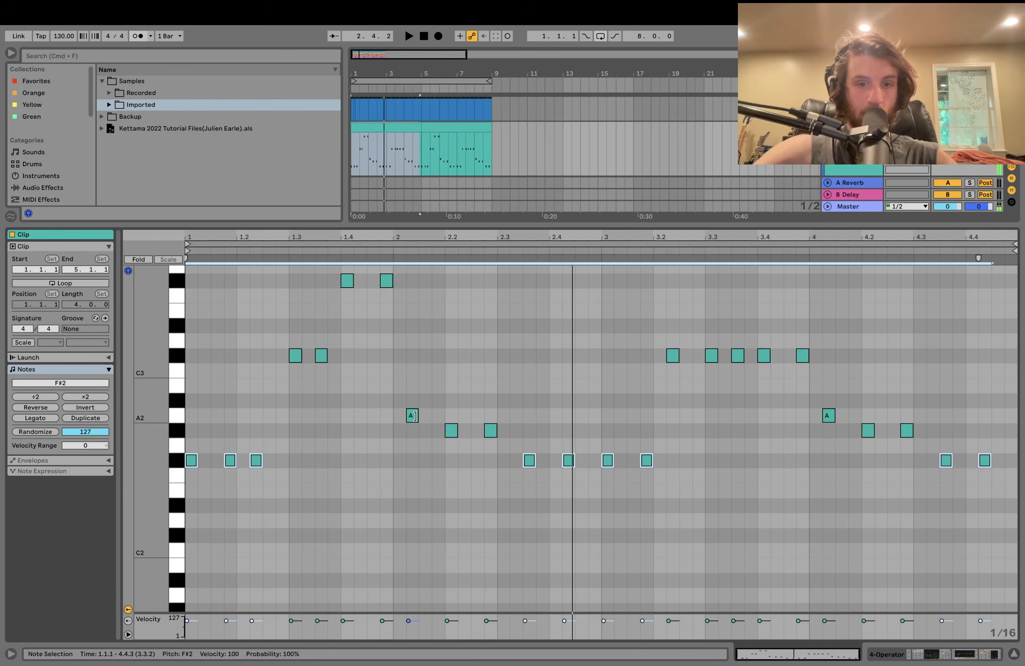
pyautogui.press('space')
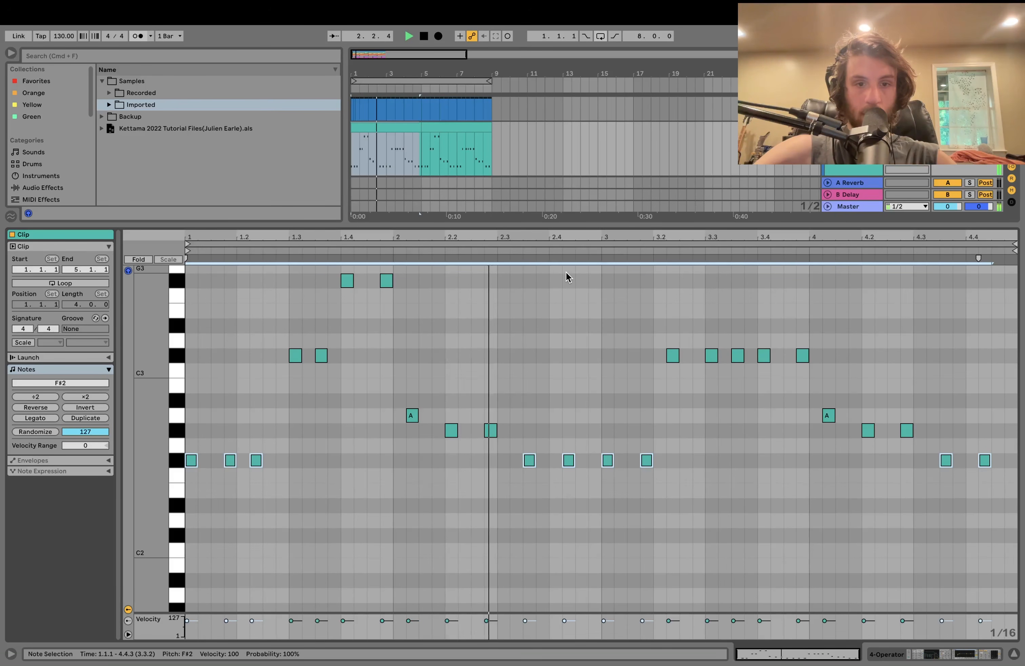
pyautogui.press('space')
pyautogui.click(886, 654)
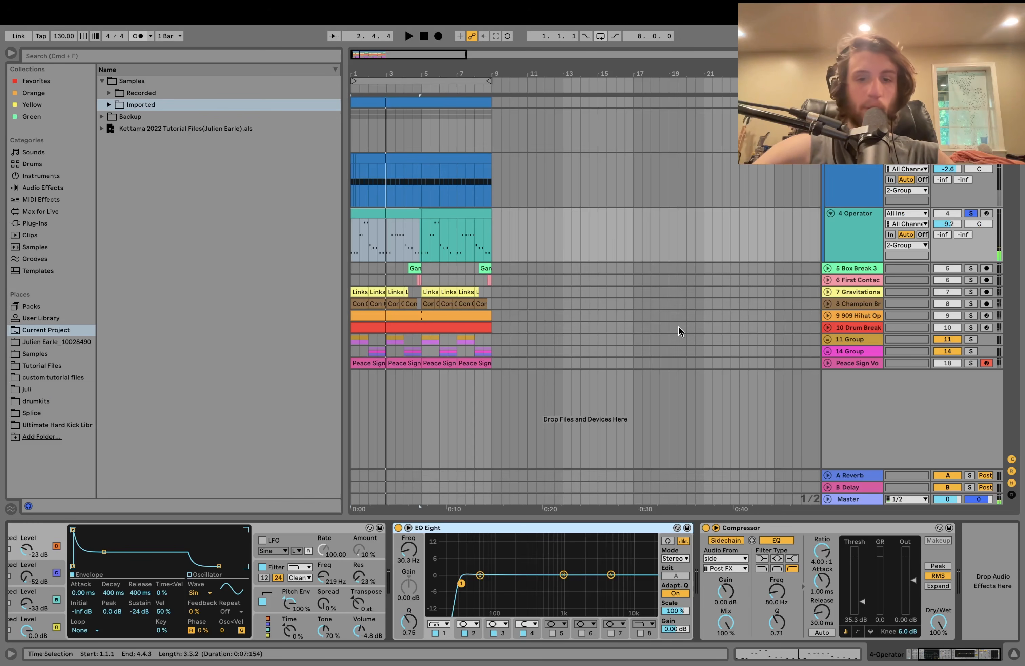
pyautogui.hscroll(-3, 199, 573)
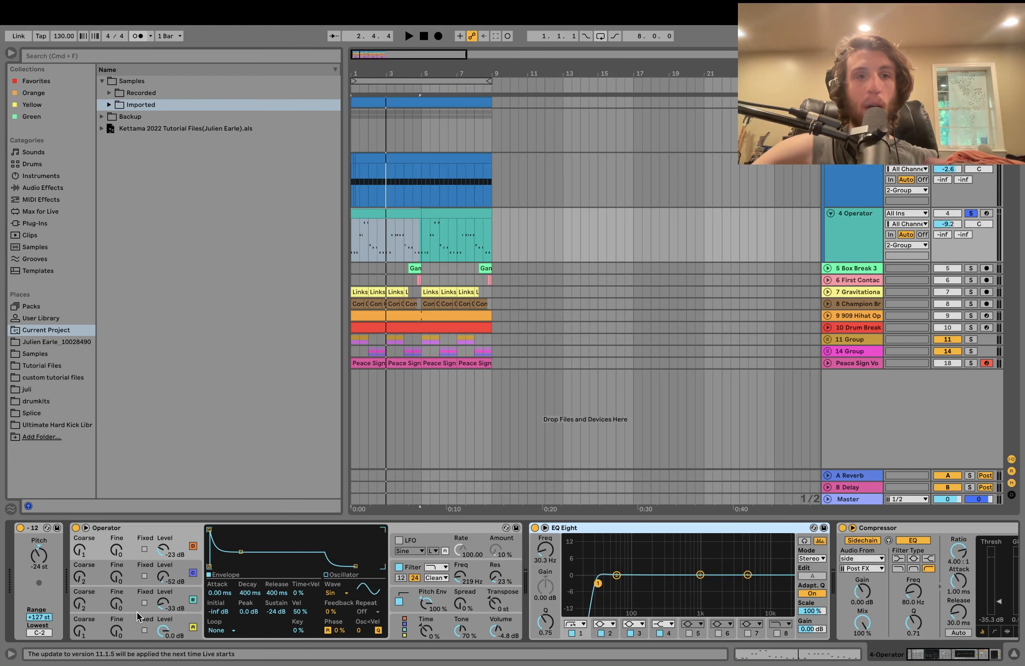
pyautogui.click(169, 622)
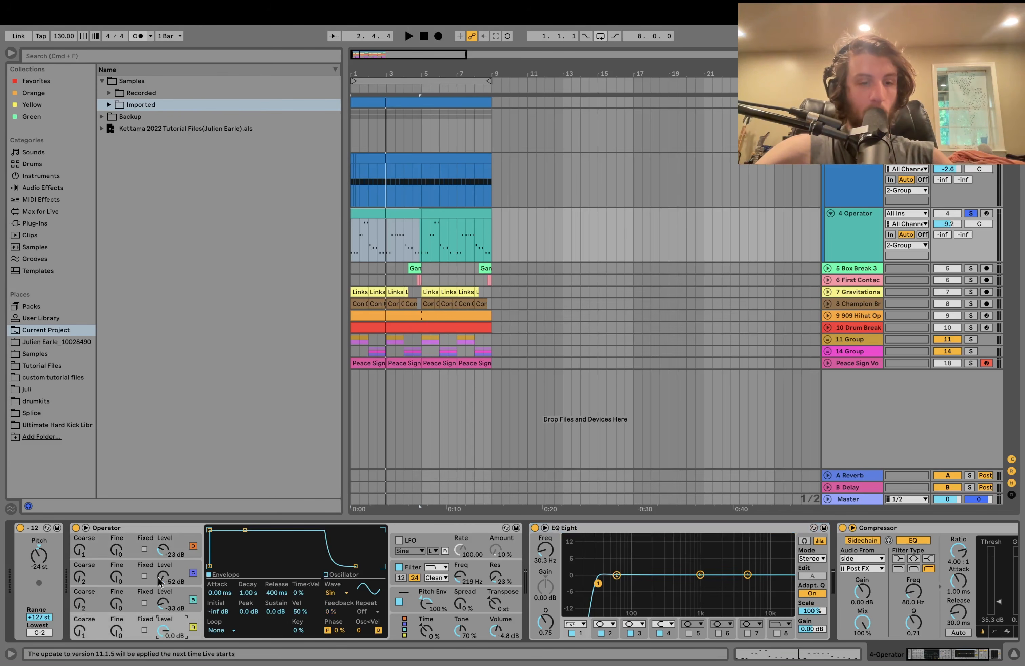
pyautogui.click(193, 600)
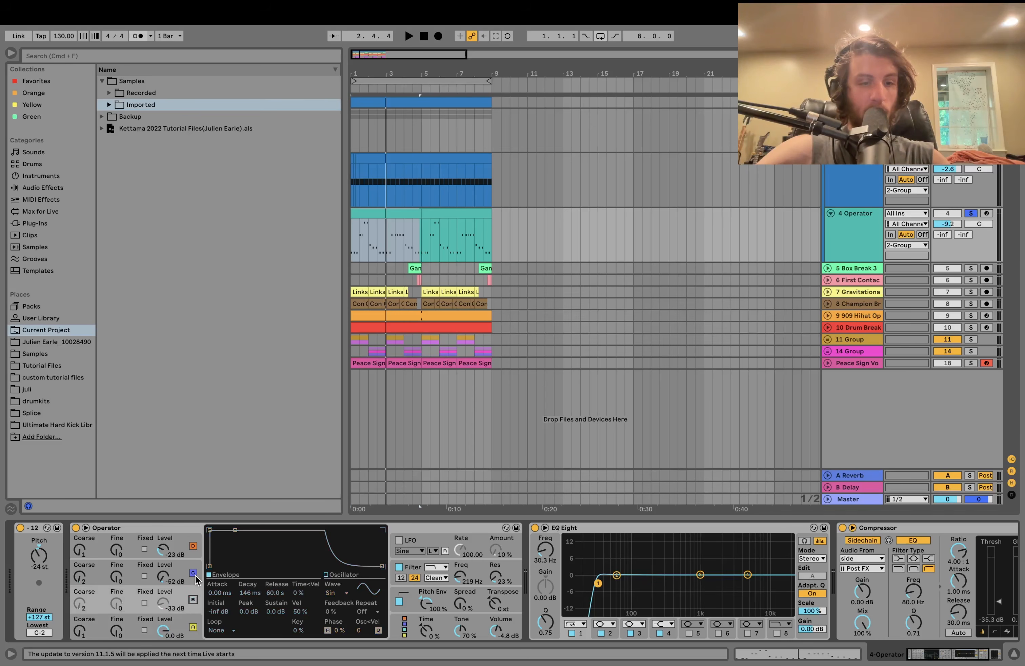
pyautogui.click(193, 573)
pyautogui.click(193, 547)
pyautogui.press('space')
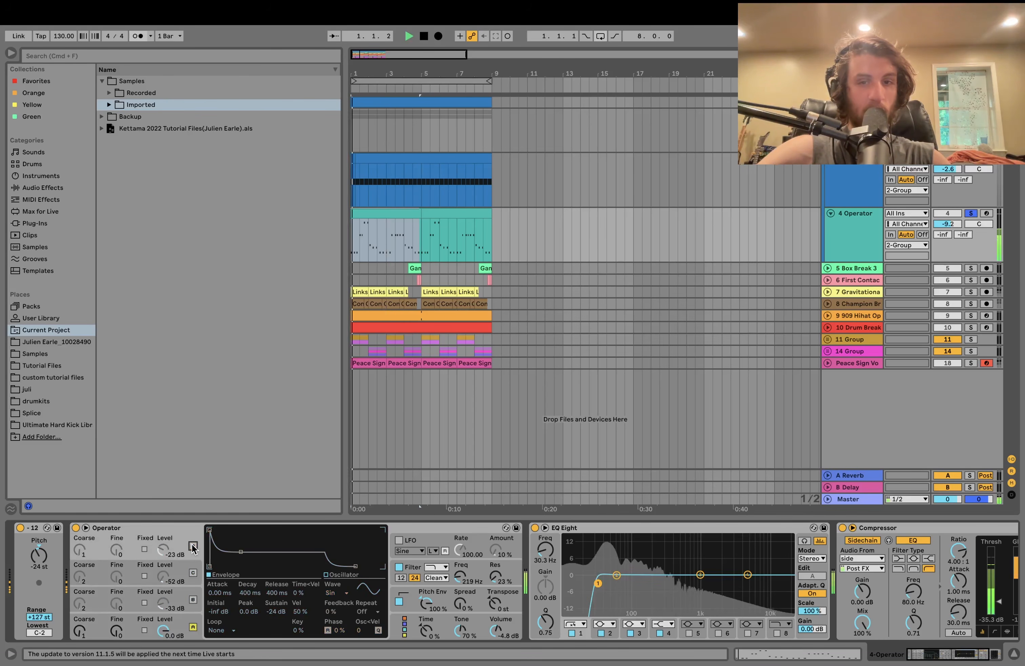
pyautogui.click(174, 622)
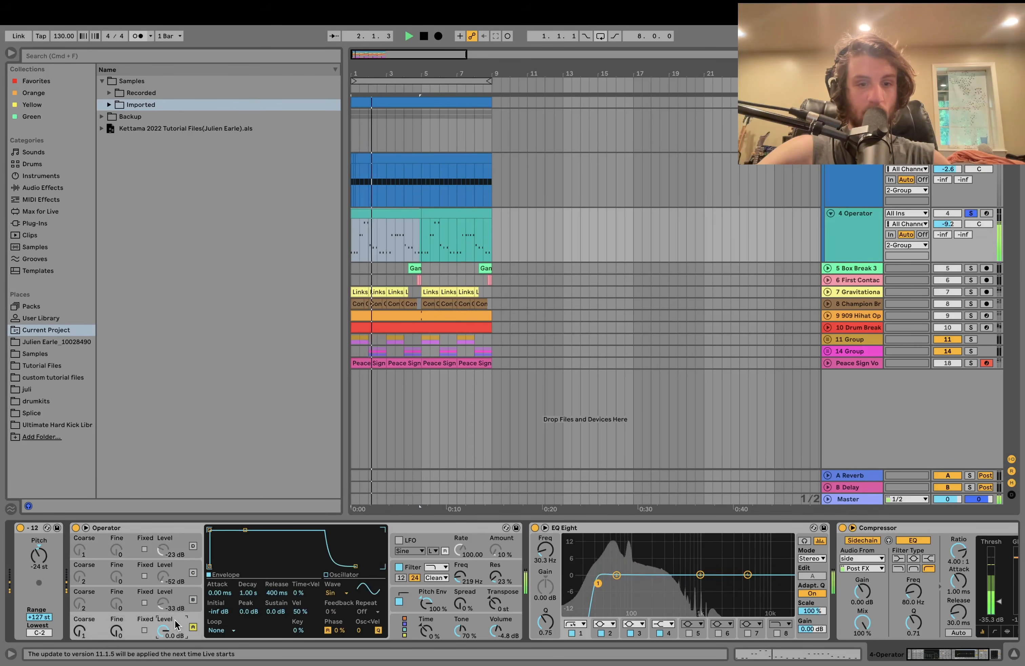
pyautogui.press('space')
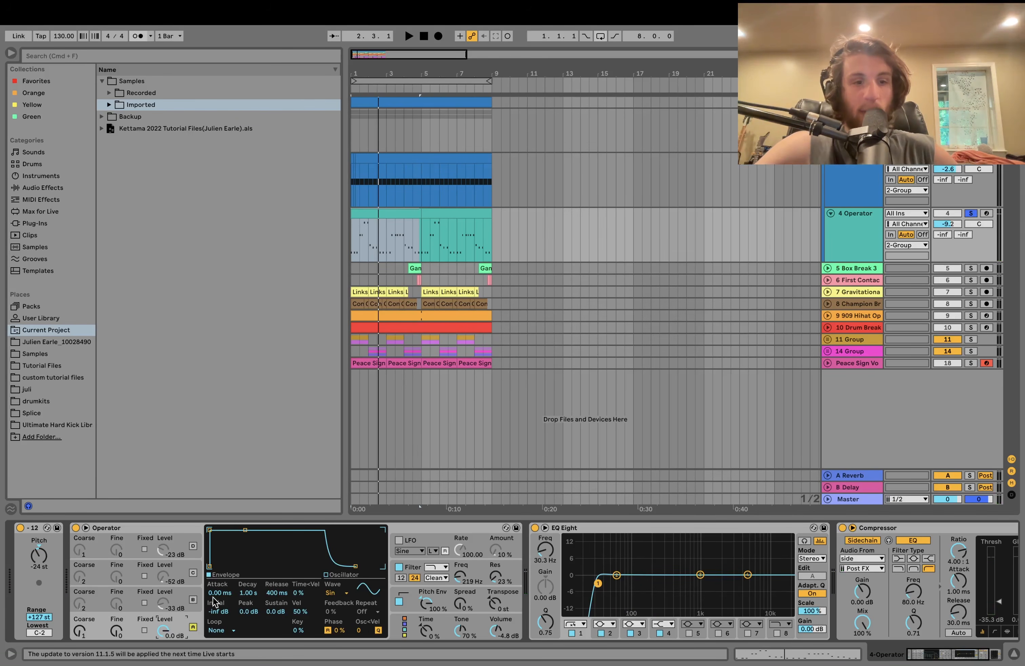
pyautogui.click(194, 600)
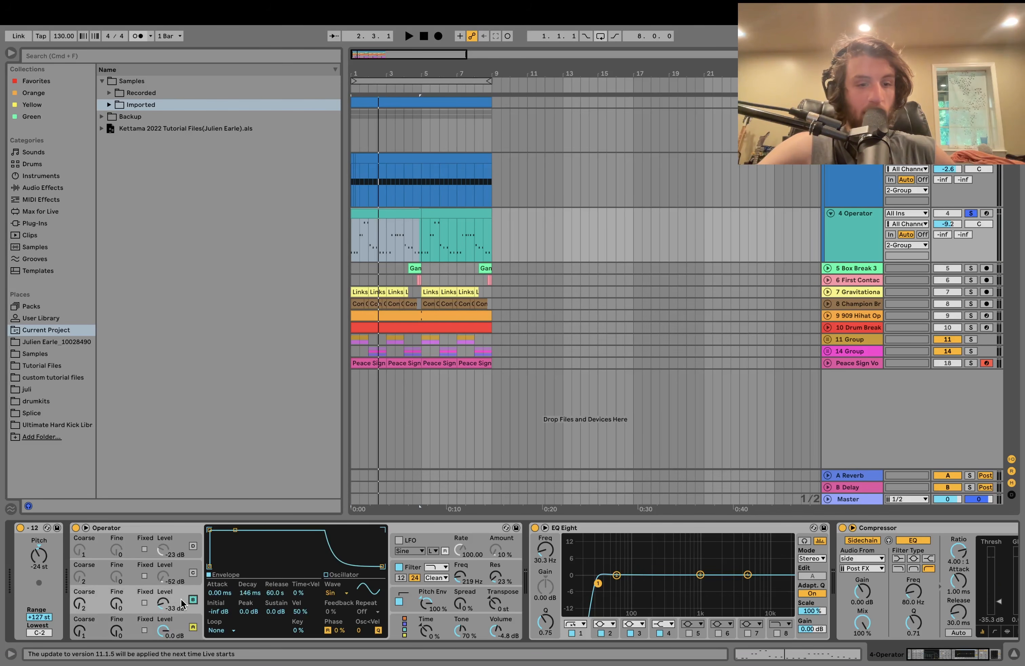
pyautogui.press('space')
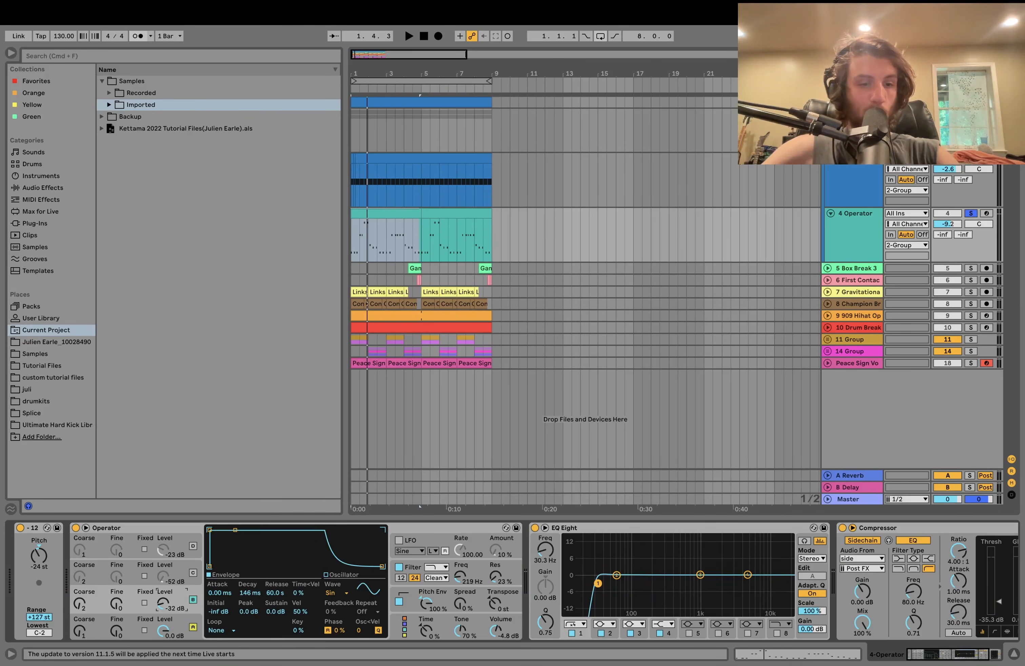
pyautogui.press('space')
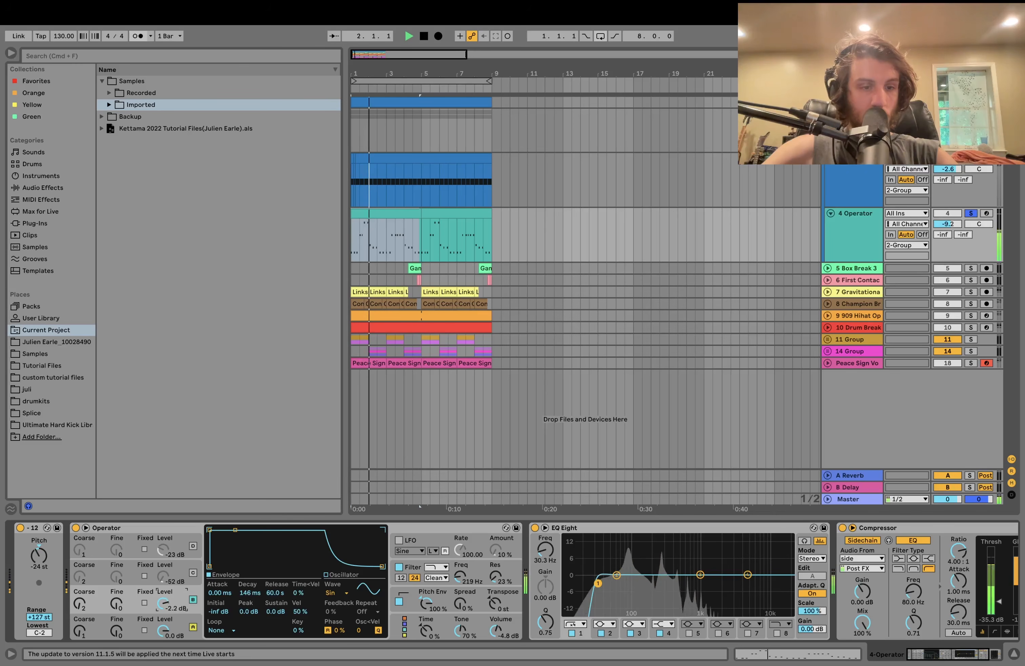
pyautogui.moveTo(164, 604); pyautogui.dragTo(164, 626)
pyautogui.press('space')
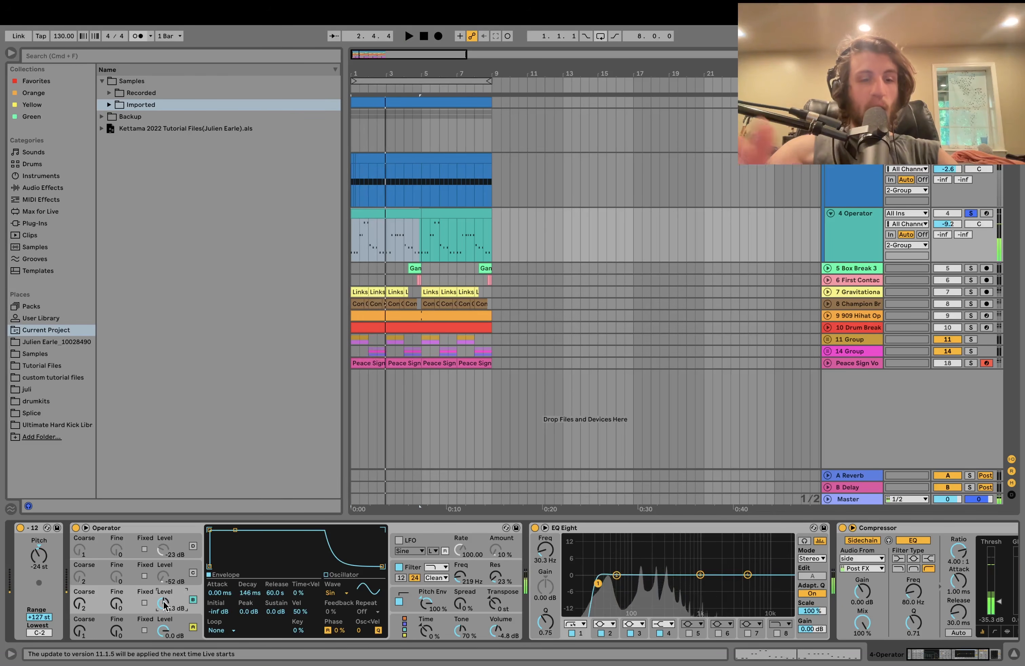
pyautogui.press('space')
pyautogui.click(193, 573)
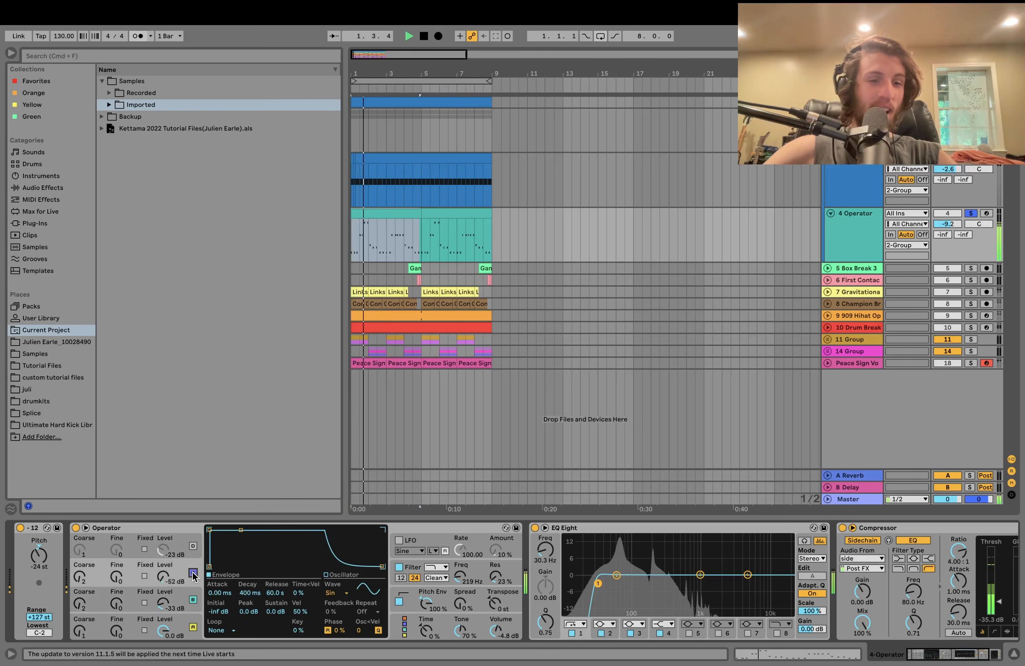
pyautogui.press('space')
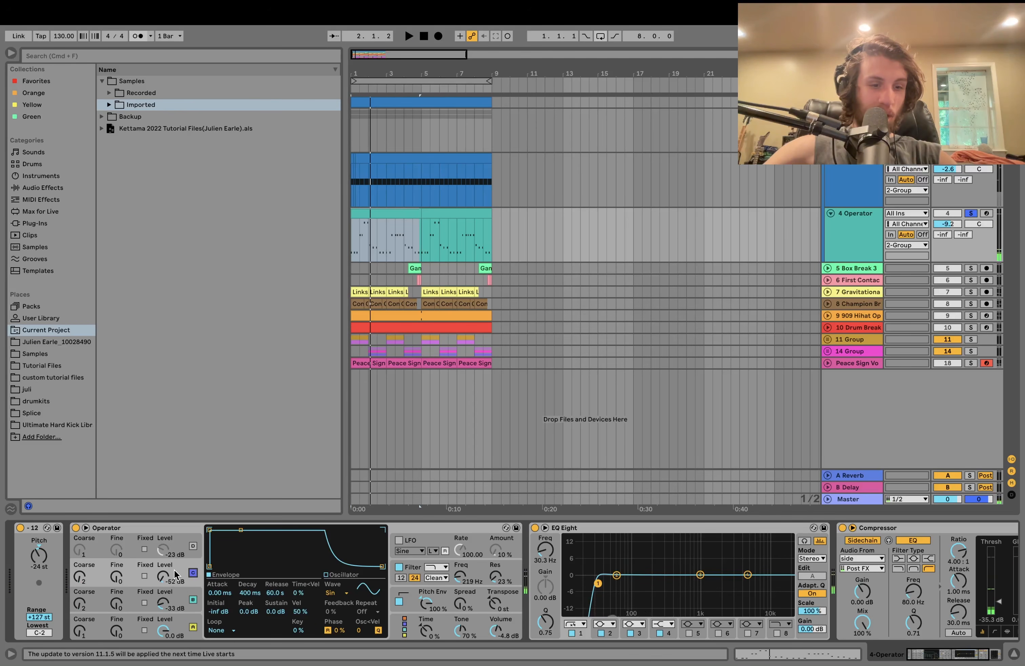
pyautogui.click(194, 546)
pyautogui.press('space')
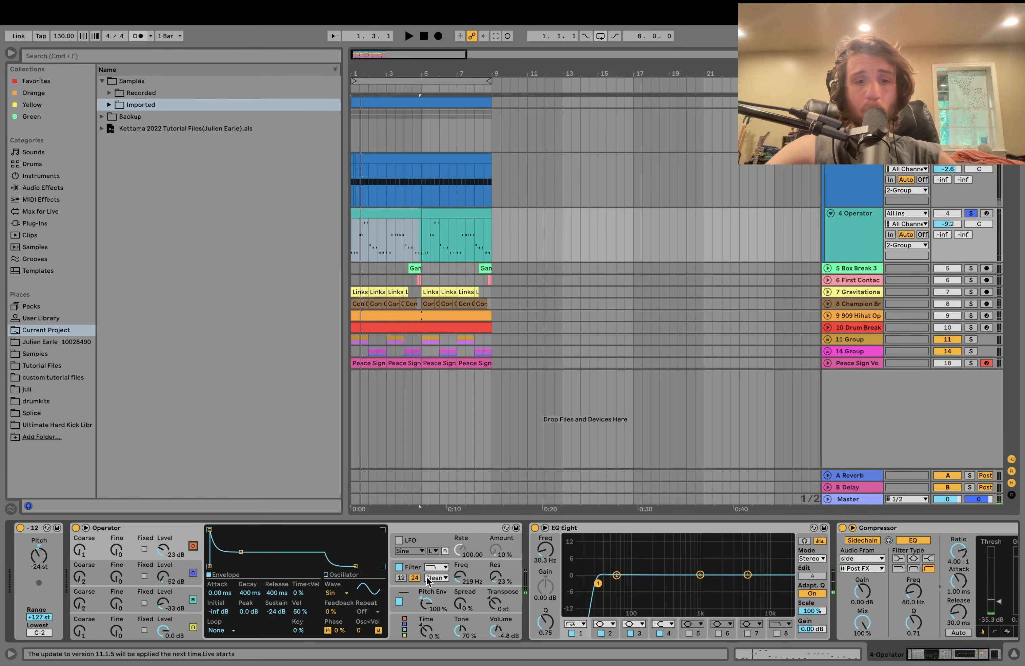
# - Audition the Operator bass with its filter toggled off and on and dry/wet raised to 82%
pyautogui.click(413, 568)
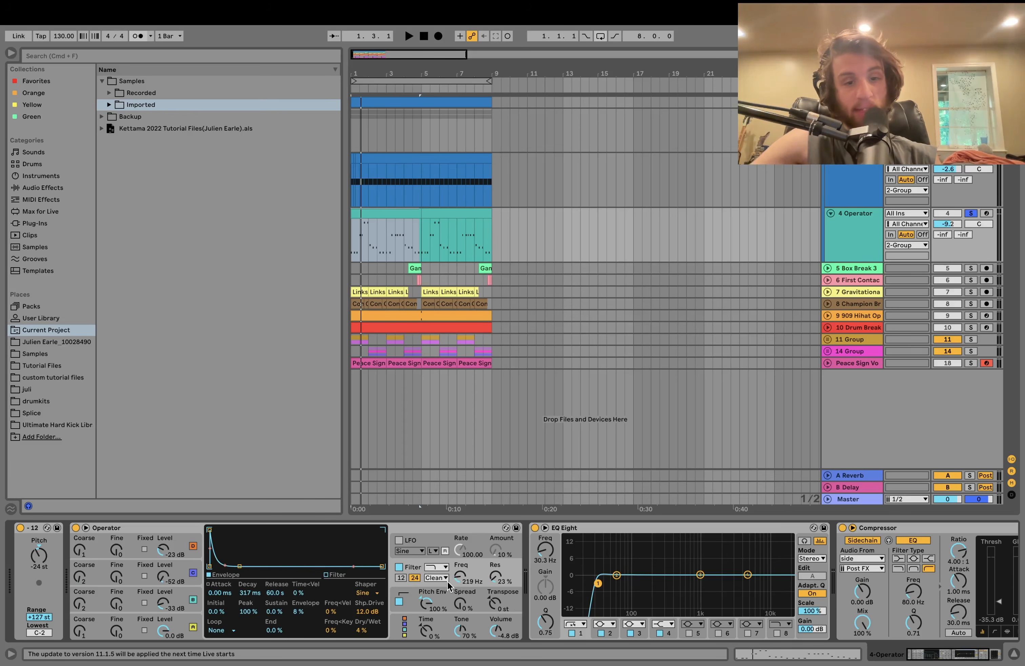
pyautogui.press('space')
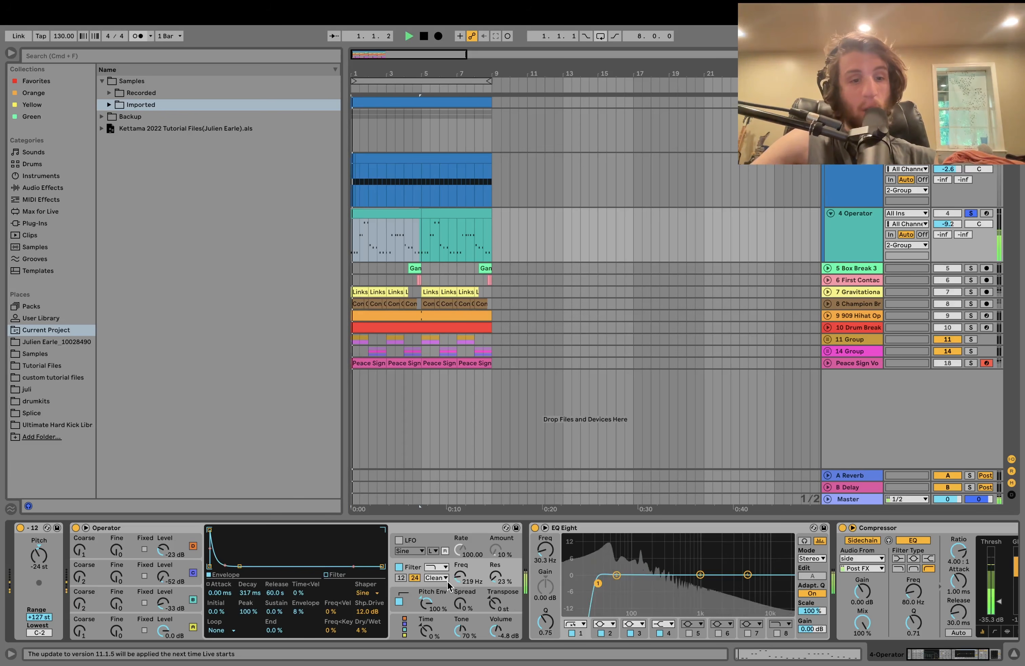
pyautogui.click(399, 567)
pyautogui.click(399, 567)
pyautogui.press('space')
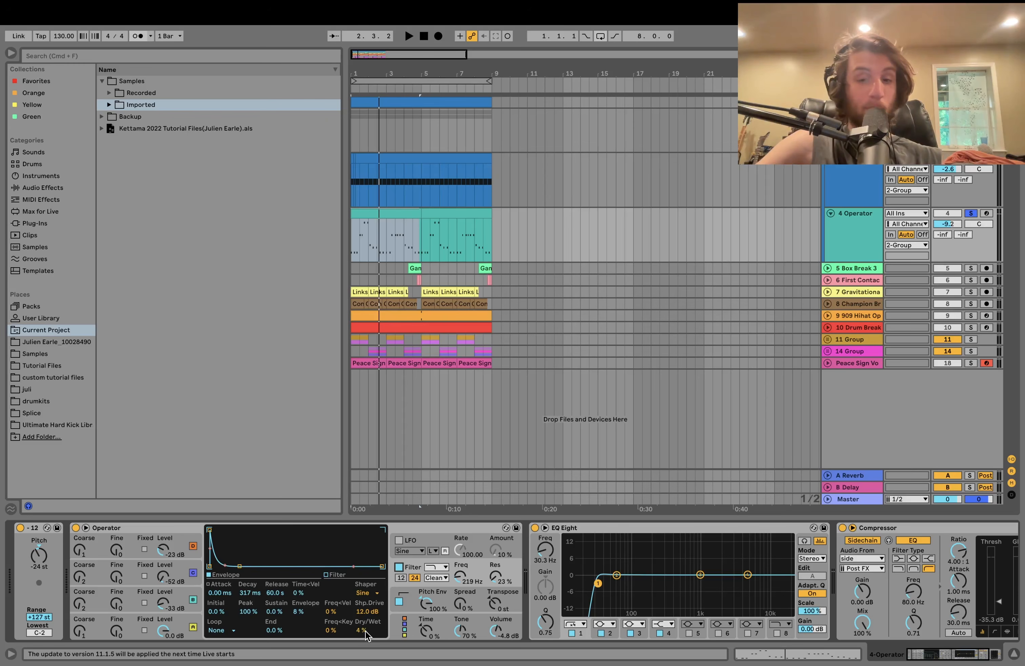
pyautogui.press('space')
pyautogui.moveTo(365, 635)
pyautogui.mouseDown()
pyautogui.moveTo(365, 602)
pyautogui.moveTo(365, 635)
pyautogui.mouseUp()
pyautogui.press('space')
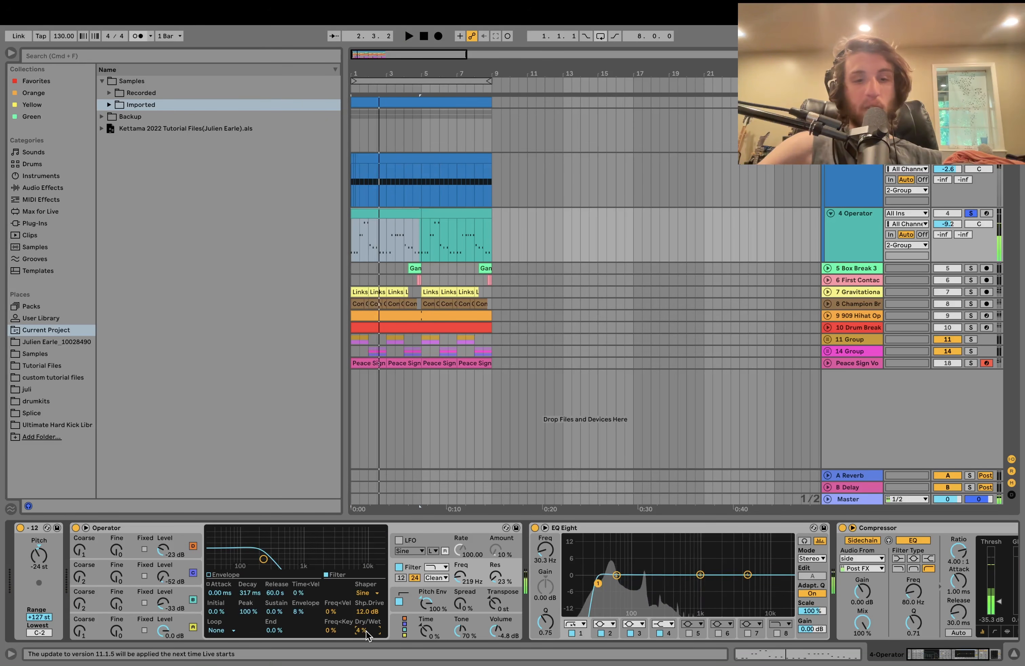
# - Show the 2-Group Saturator: Analog Clip, 6.00 dB drive, 15.9% dry/wet
pyautogui.hscroll(5, 388, 640)
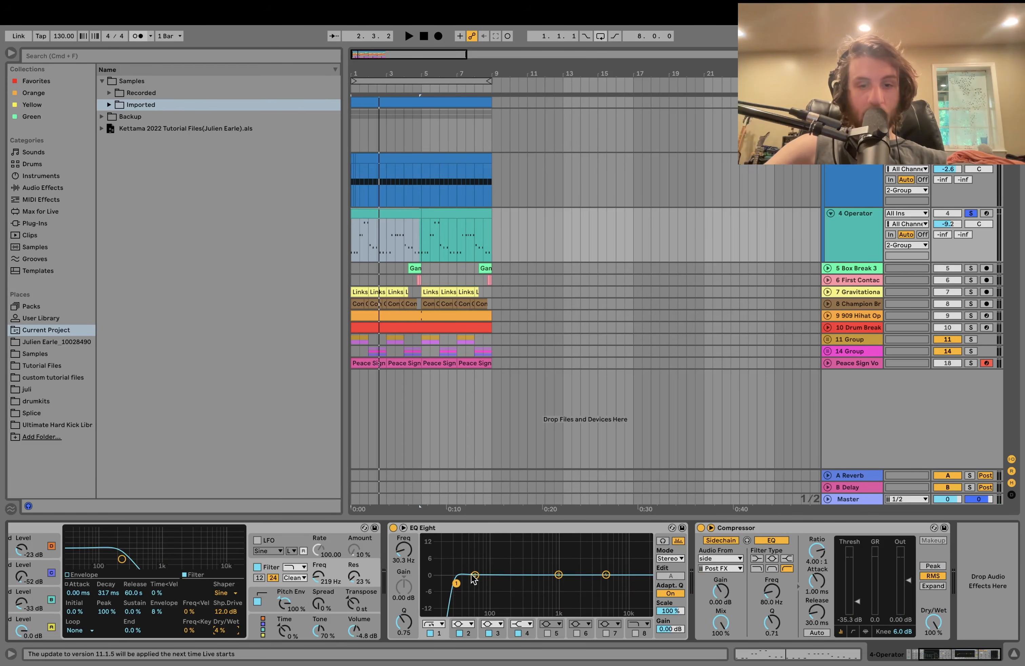
pyautogui.hscroll(1, 464, 576)
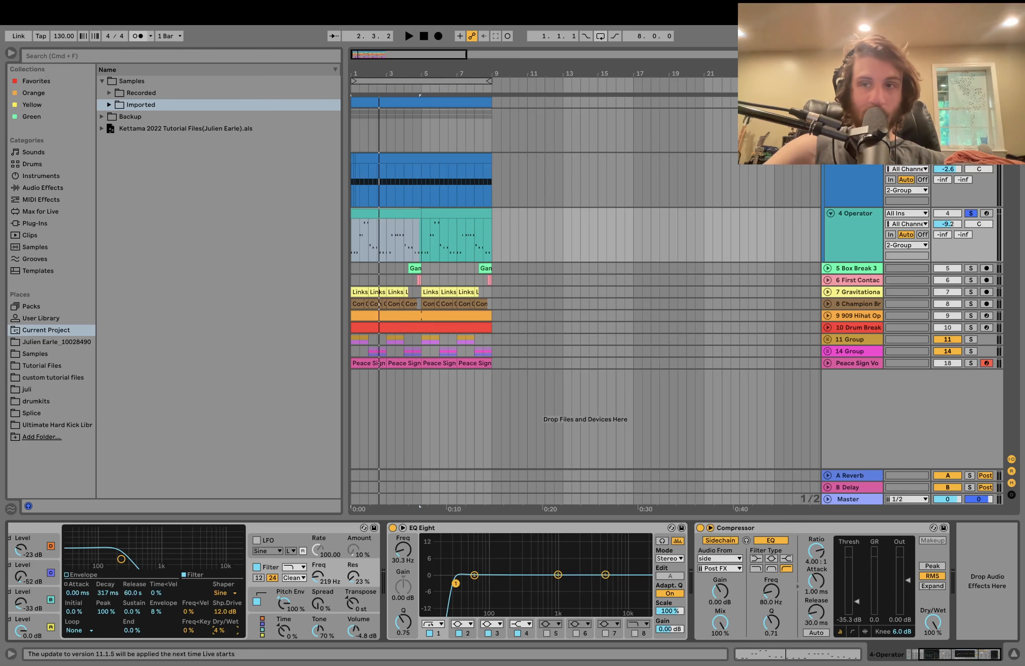
pyautogui.press('space')
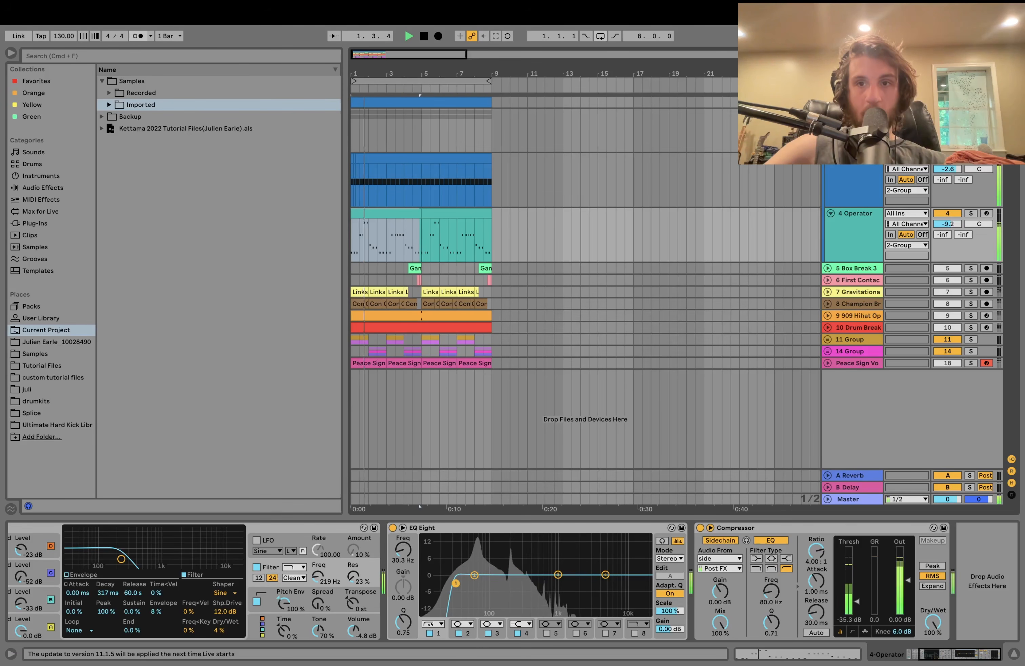
pyautogui.click(852, 115)
pyautogui.press('space')
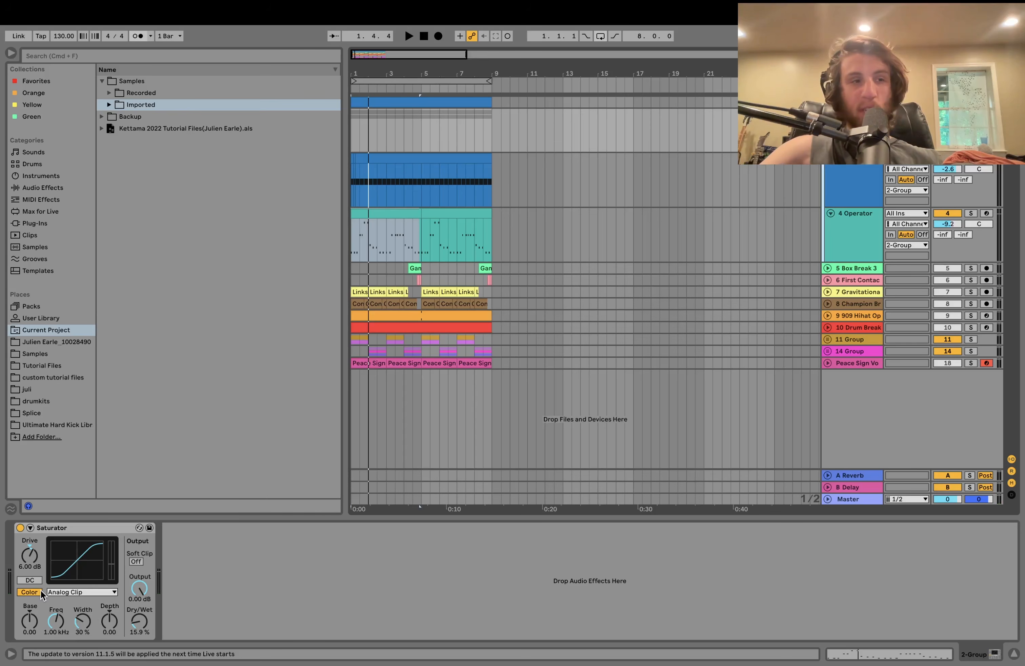
# - Bypass and re-enable the group Saturator while playing, unsolo 2-Group, and select Box Break 3
pyautogui.click(20, 527)
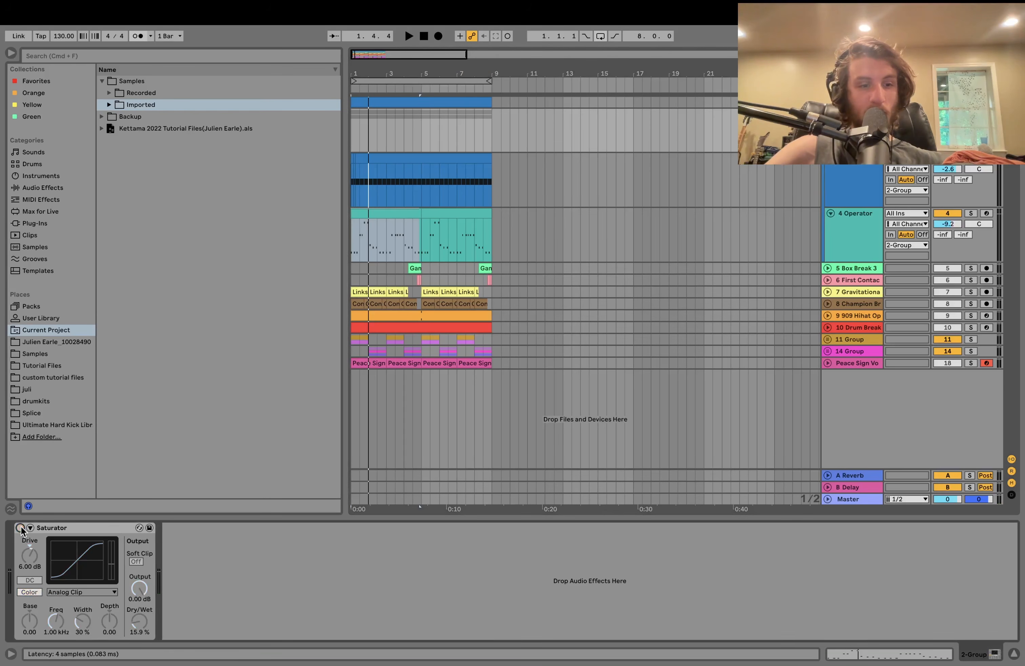
pyautogui.press('space')
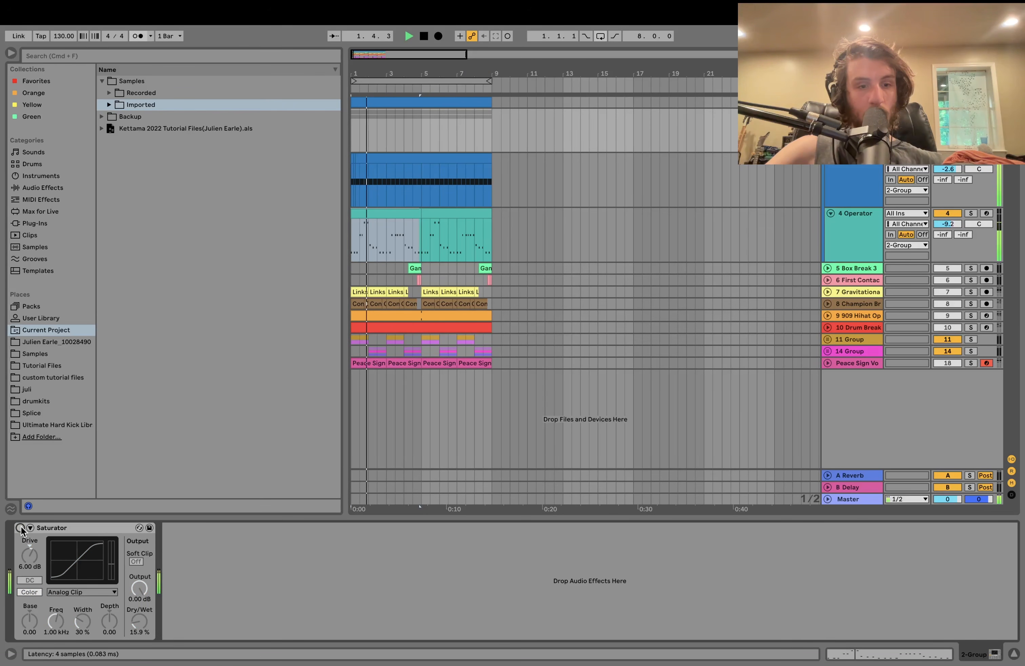
pyautogui.click(20, 528)
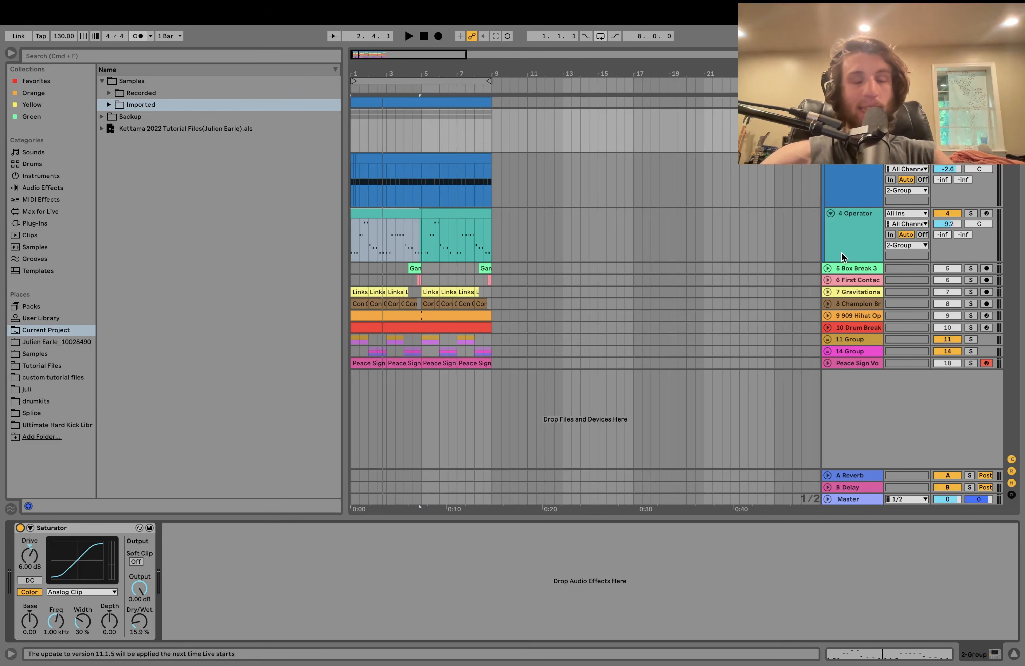
pyautogui.press('space')
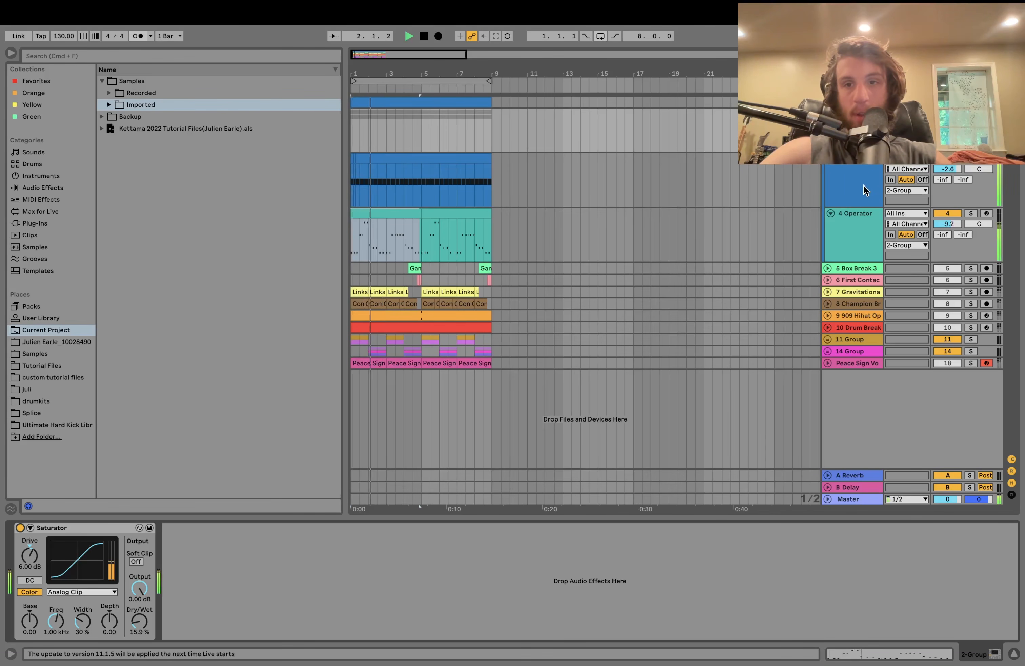
pyautogui.press('space')
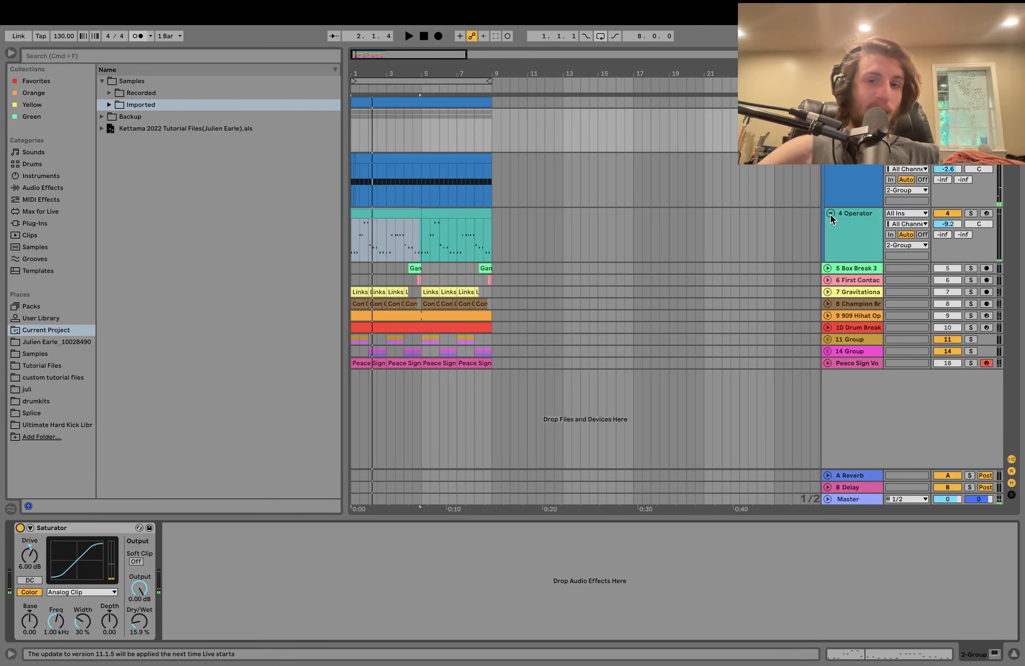
pyautogui.click(971, 114)
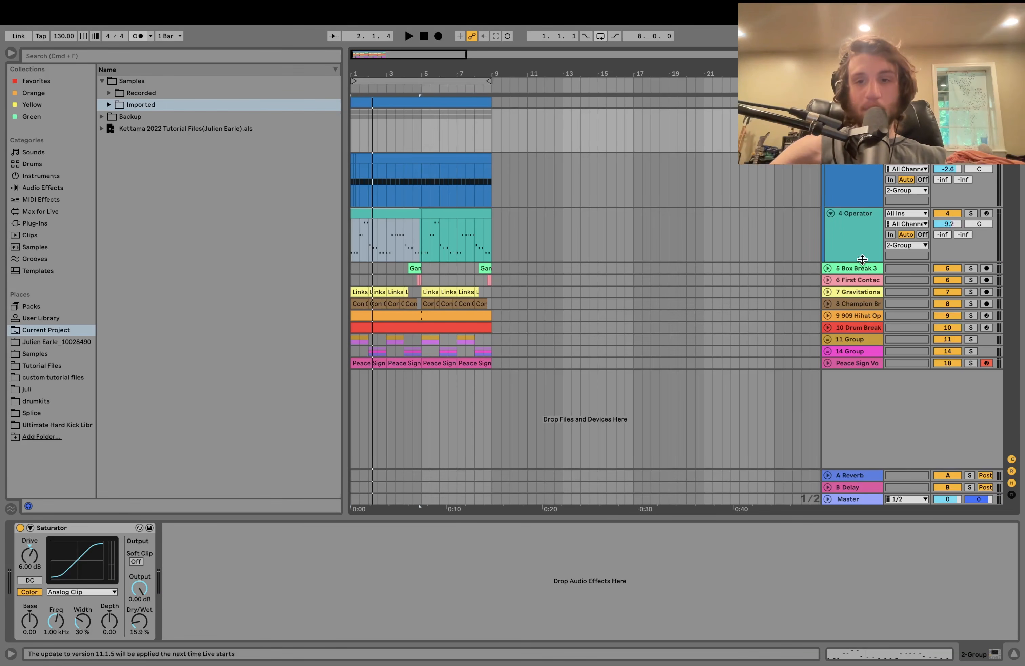
pyautogui.click(860, 272)
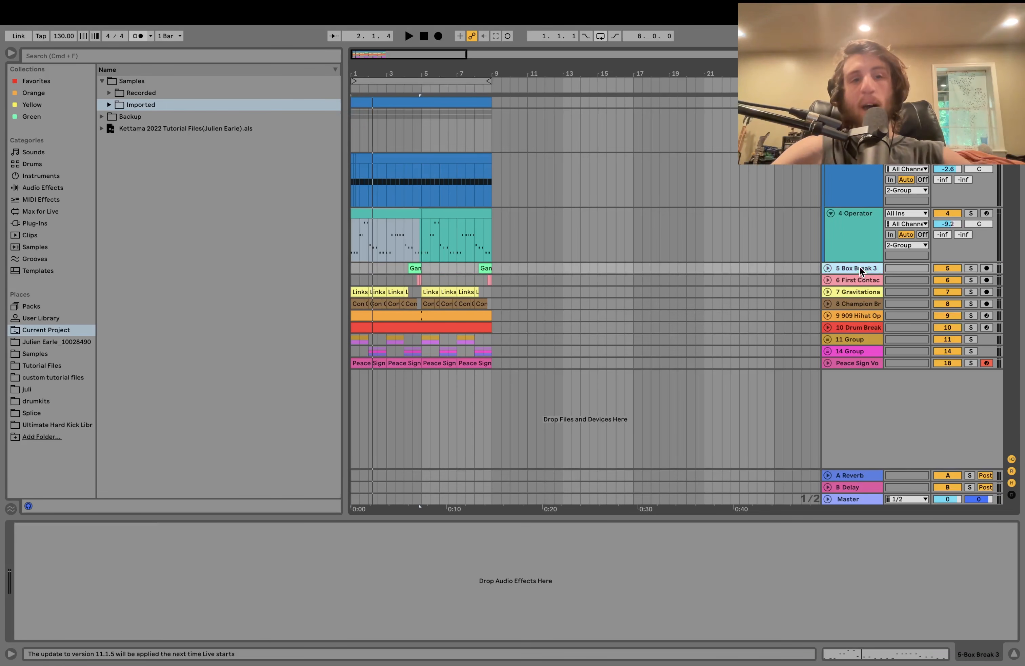
# - Solo and unfold break tracks 5–8 and play them together
pyautogui.click(850, 308)
pyautogui.click(971, 304)
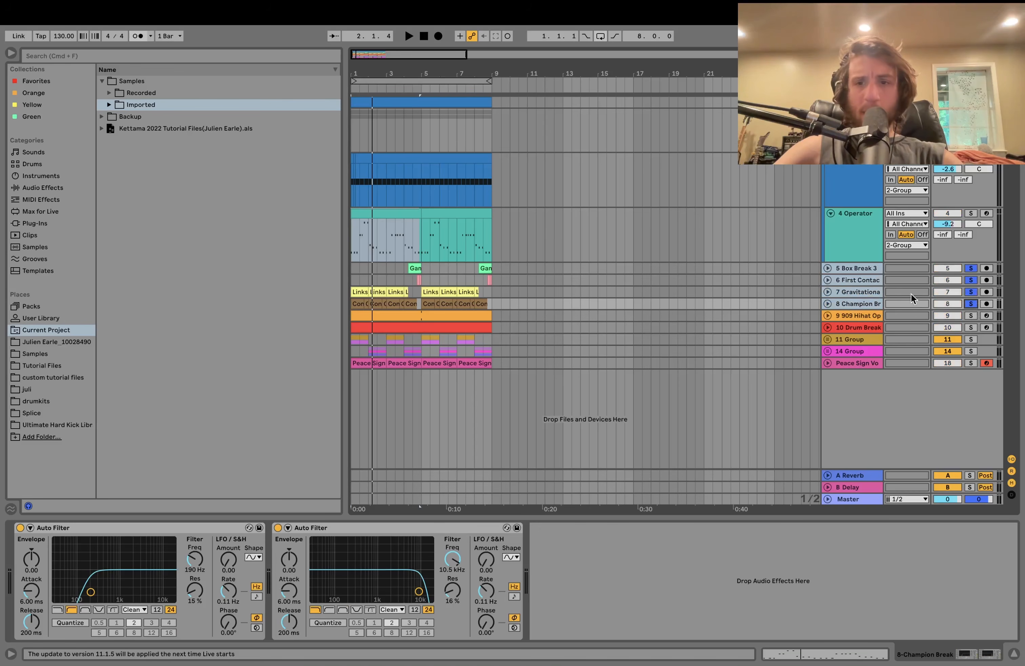
pyautogui.click(828, 304)
pyautogui.press('space')
pyautogui.scroll(-3, 827, 308)
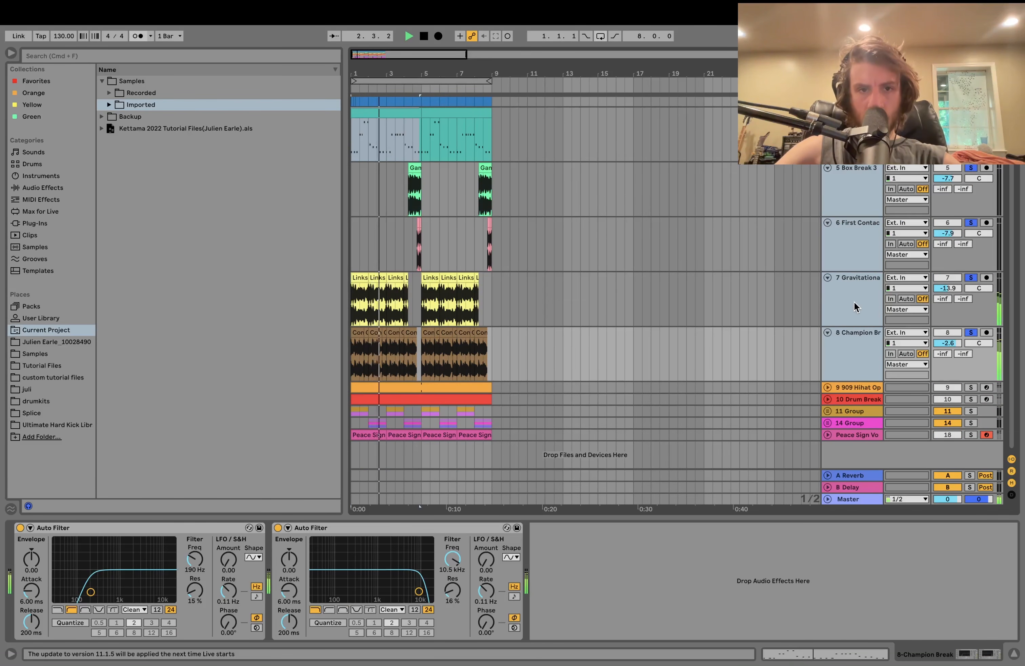
pyautogui.scroll(5, 856, 306)
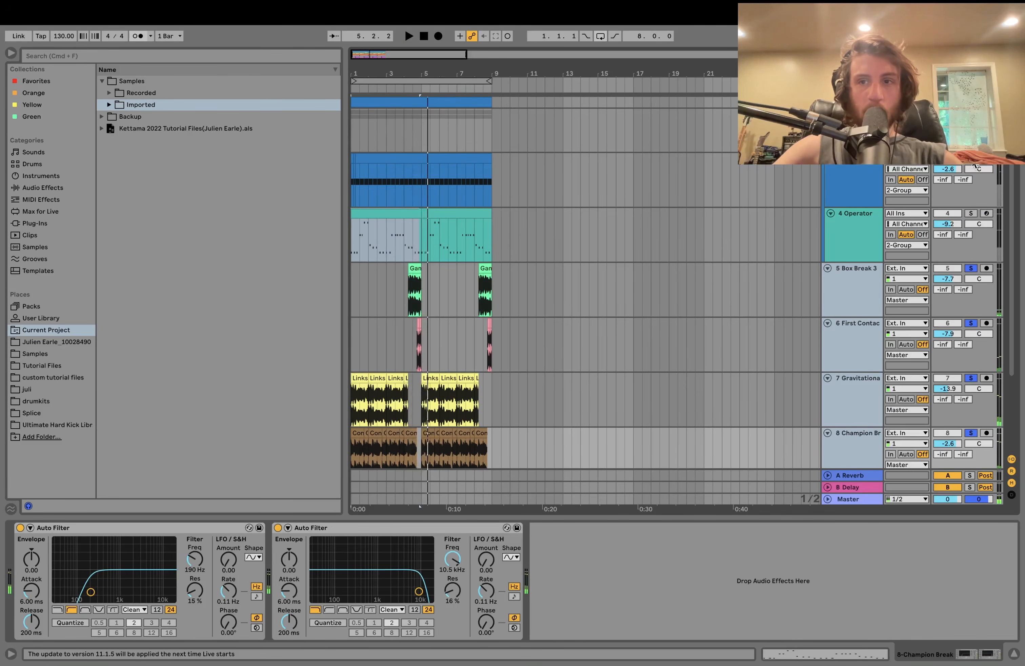
pyautogui.scroll(-5, 409, 449)
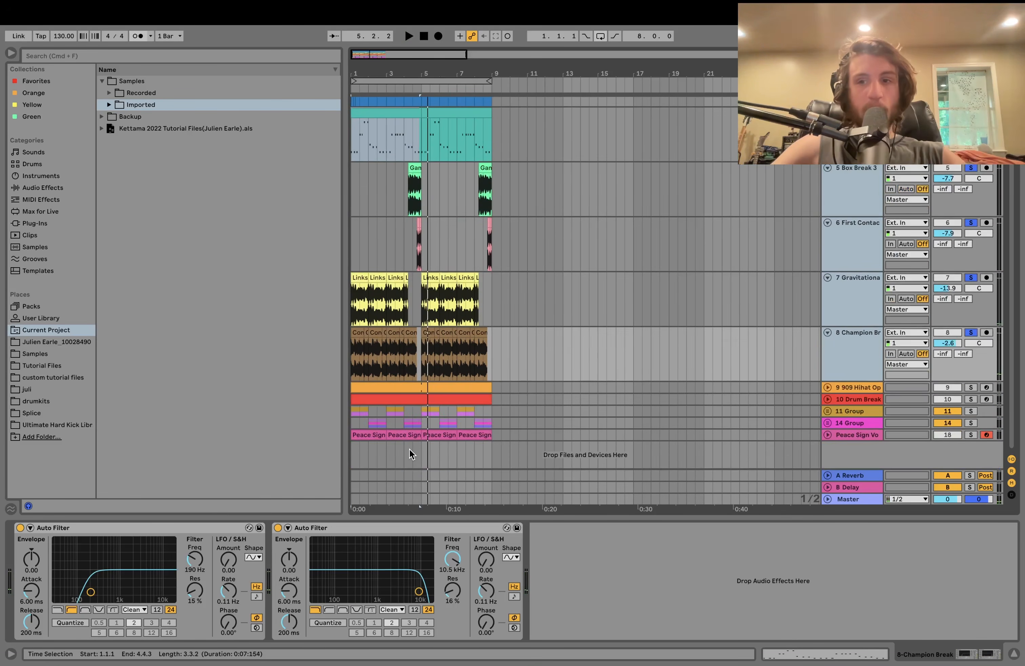
# - Audition Champion Break soloed on its own, then unsolo it
pyautogui.click(859, 334)
pyautogui.click(850, 301)
pyautogui.click(850, 333)
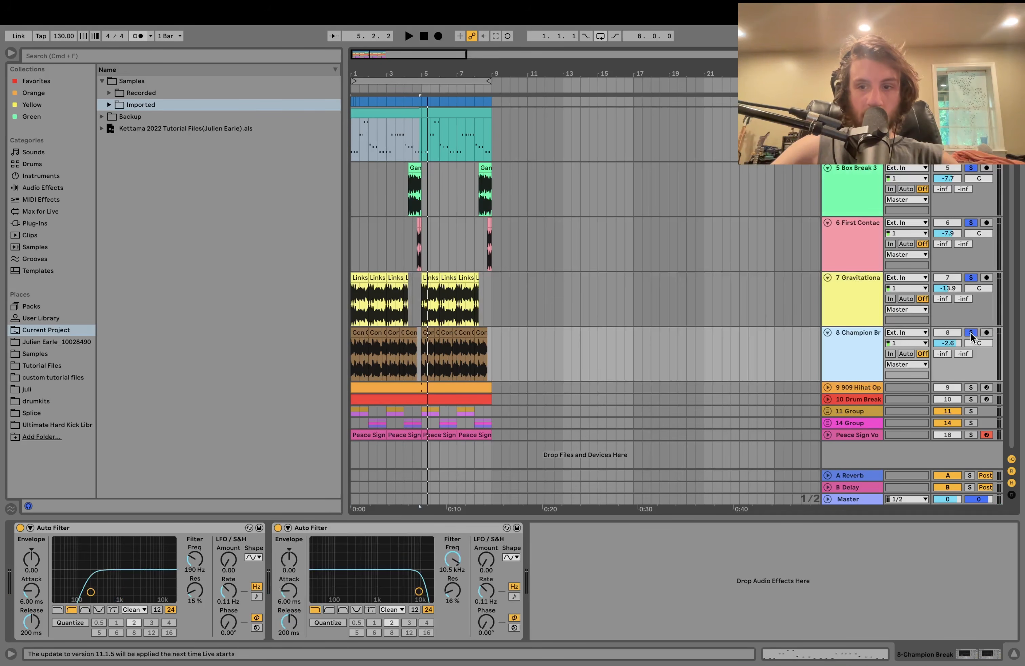
pyautogui.click(971, 336)
pyautogui.press('space')
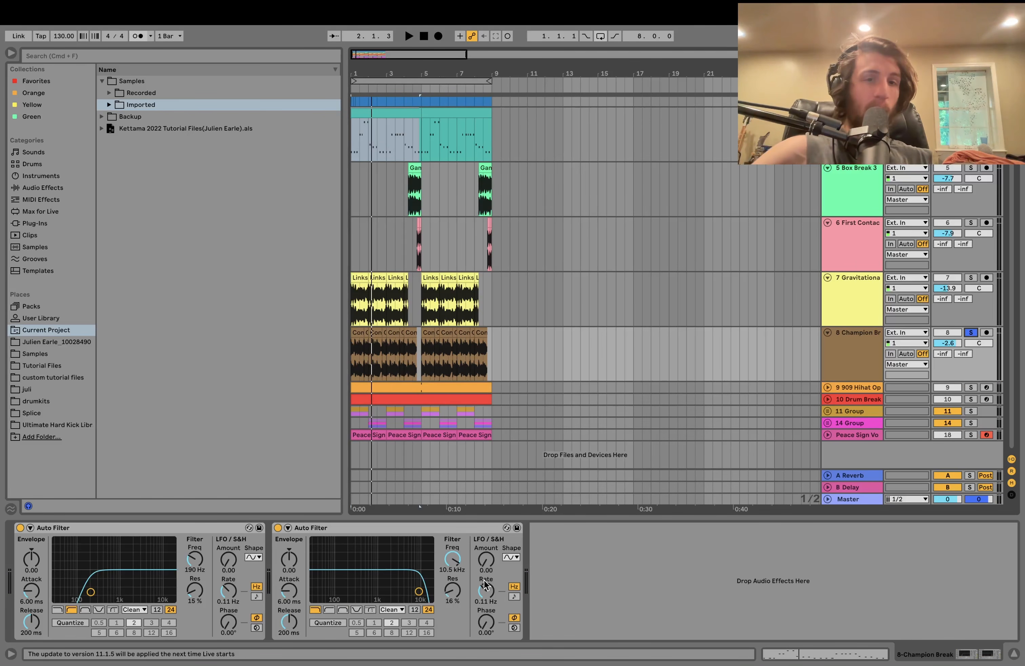
pyautogui.click(972, 333)
pyautogui.press('space')
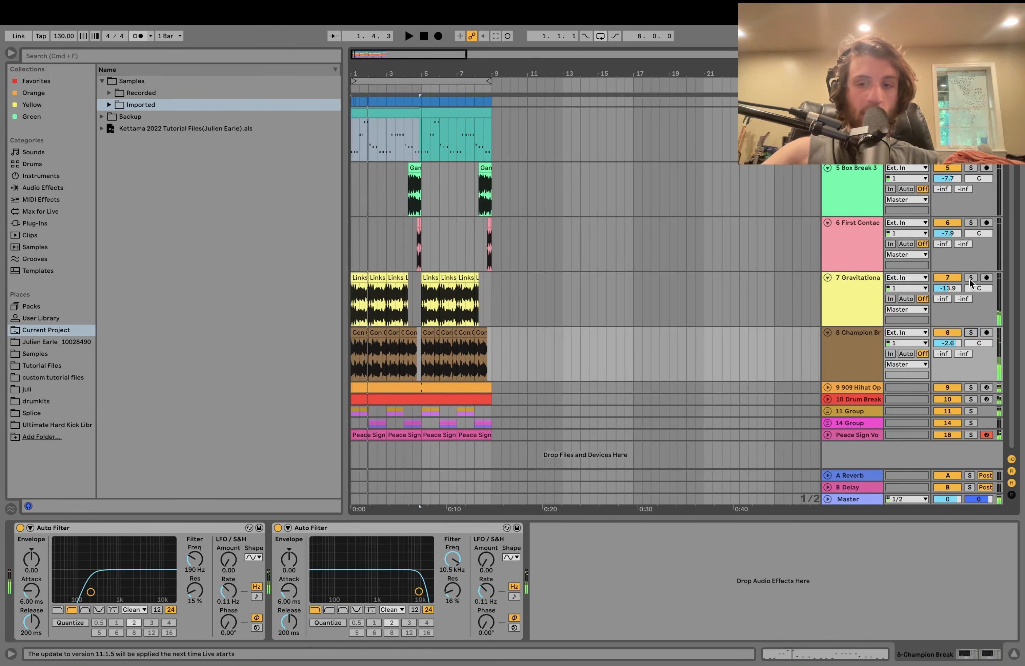
# - Solo Gravitational Break, add Champion Break, view their filters, then solo only Box Break 3
pyautogui.click(970, 278)
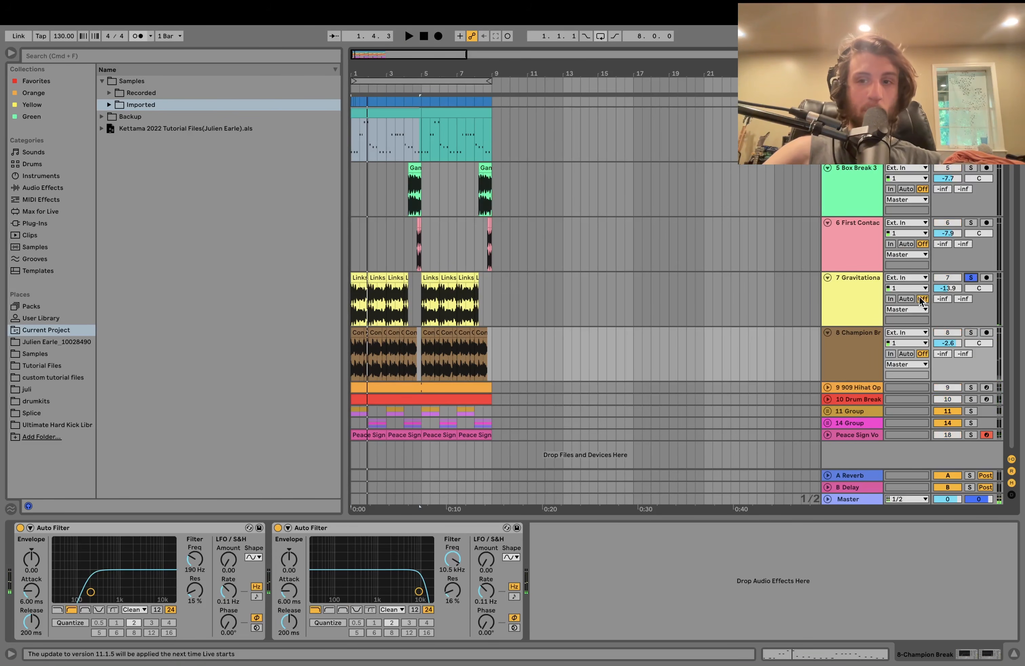
pyautogui.click(847, 297)
pyautogui.press('space')
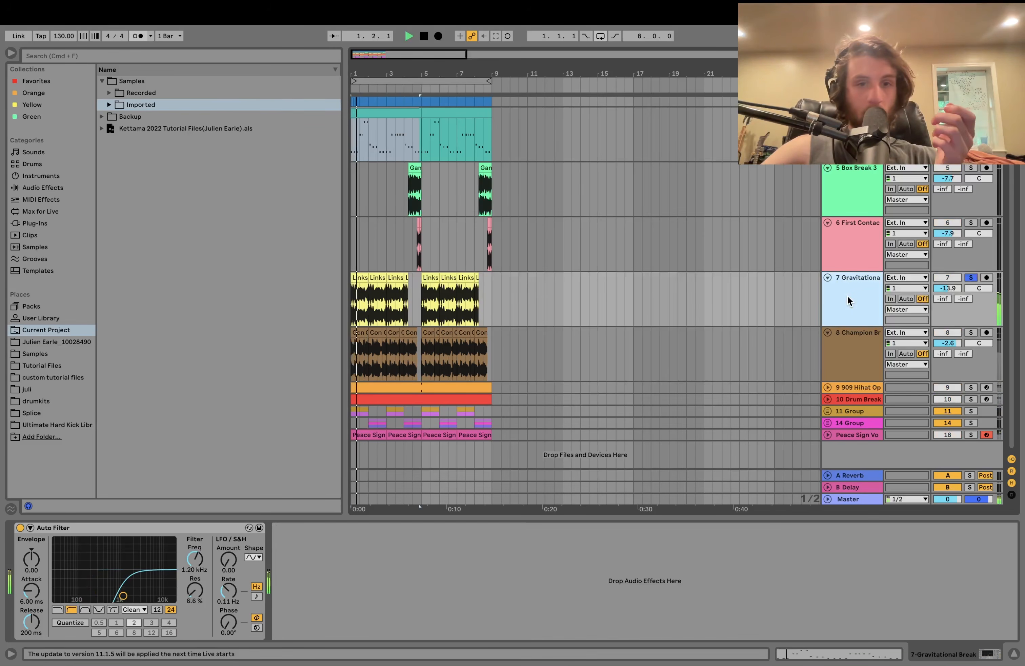
pyautogui.press('space')
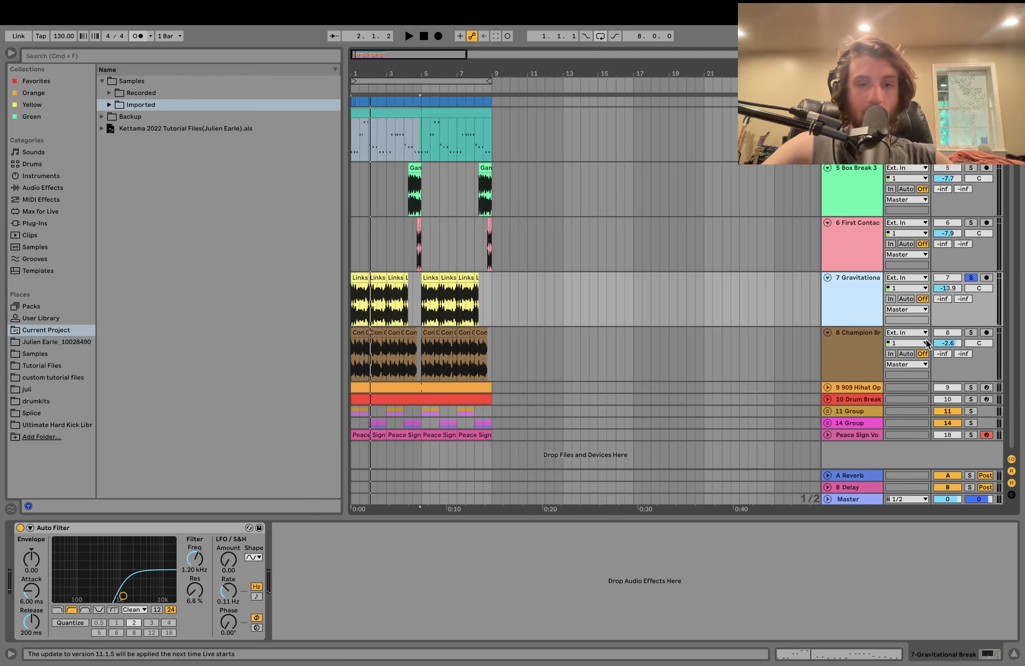
pyautogui.click(969, 333)
pyautogui.press('space')
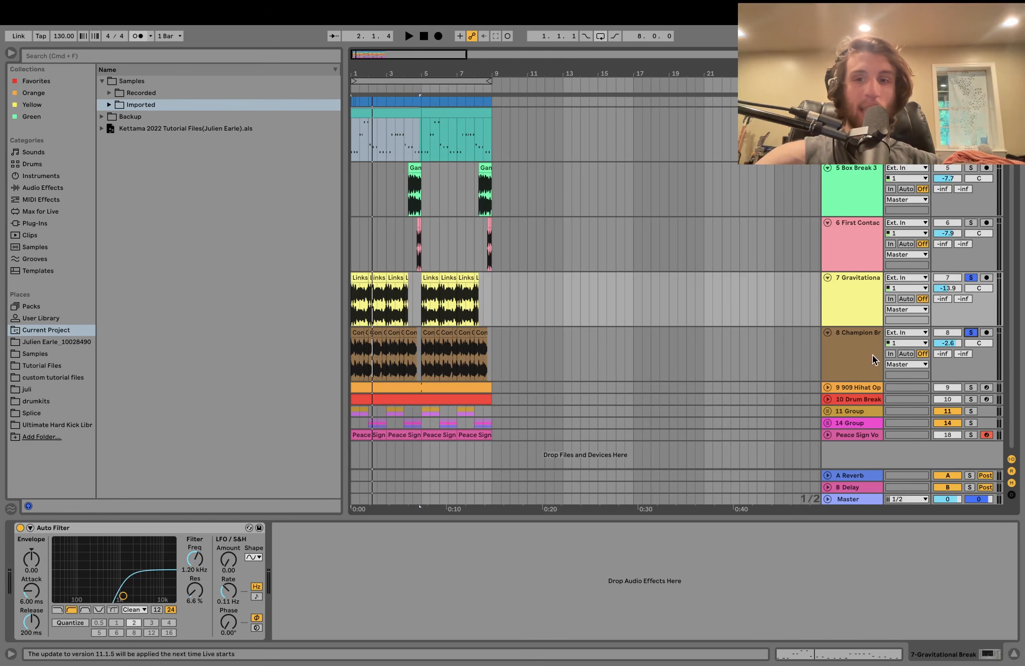
pyautogui.click(827, 353)
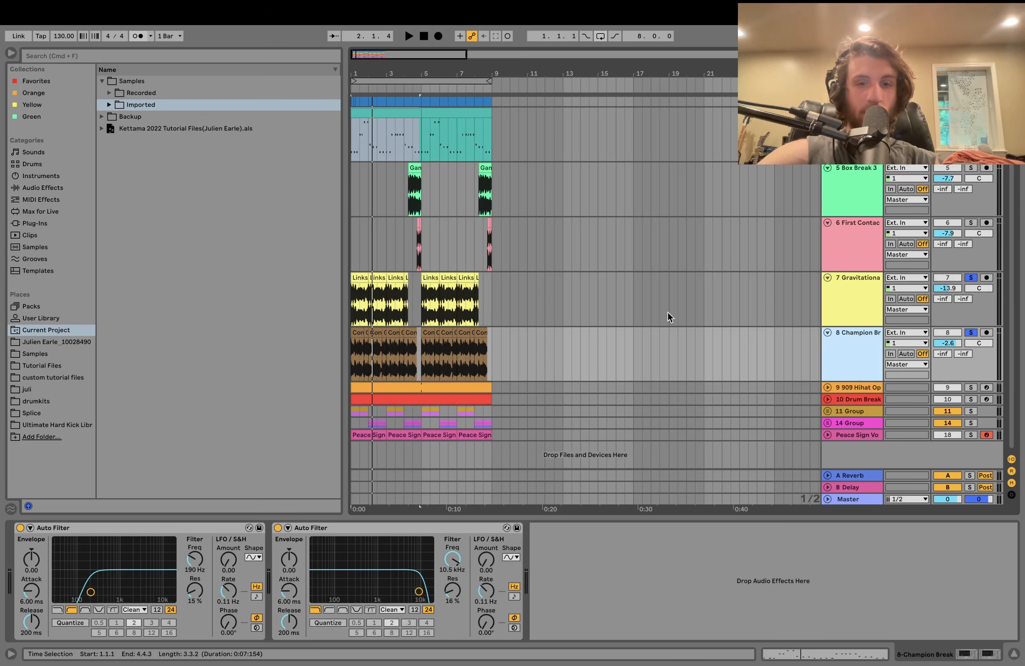
pyautogui.click(849, 324)
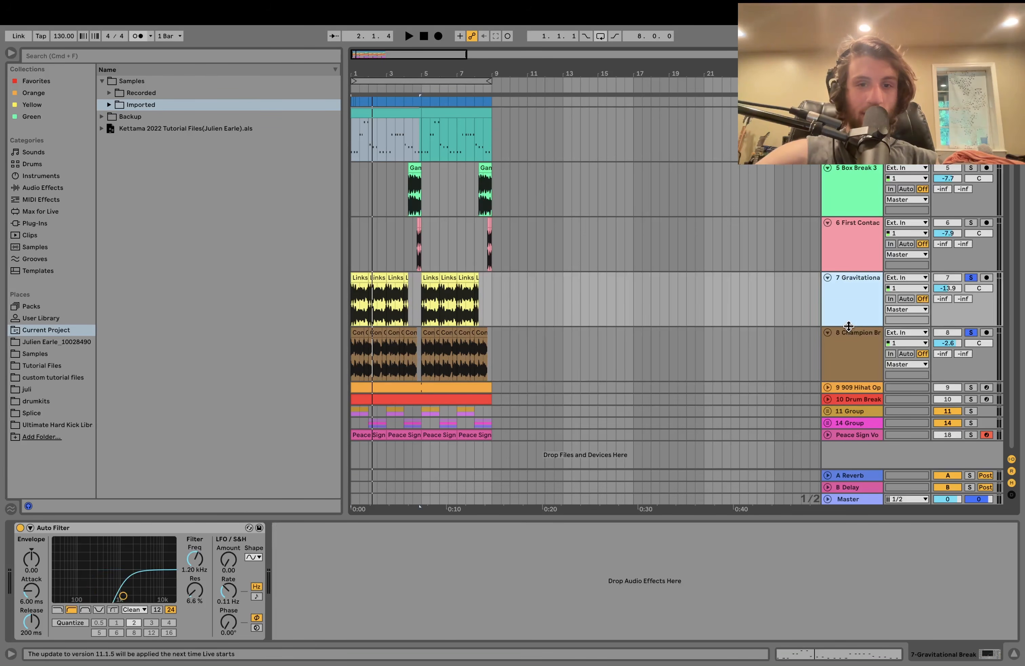
pyautogui.click(973, 169)
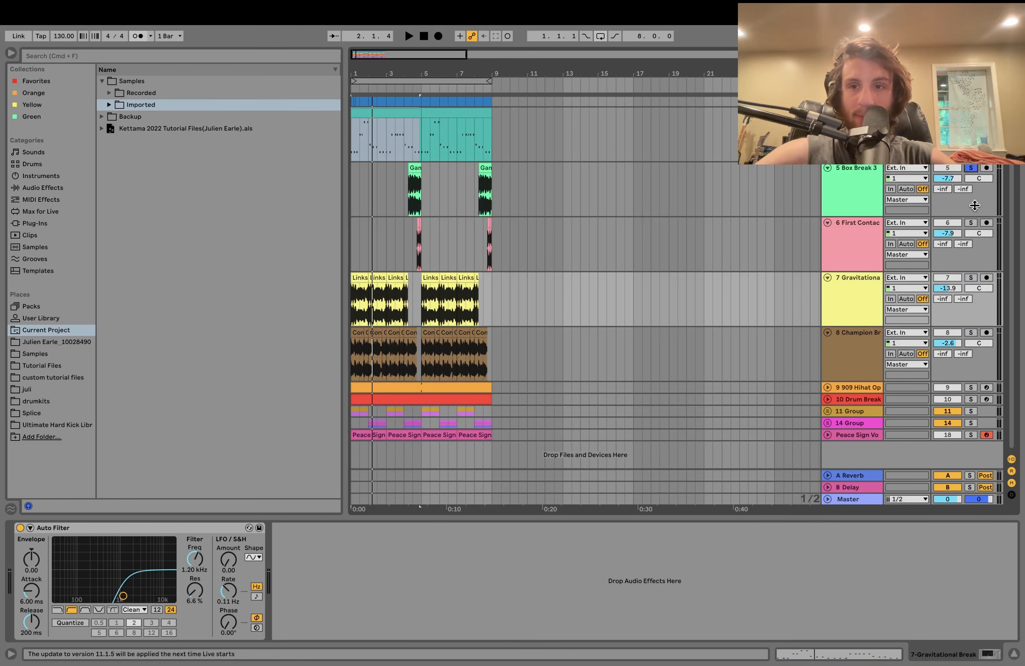
# - Play from bar 4, zoom into bars 4–5, and swap the solo to First Contact Amen
pyautogui.click(404, 188)
pyautogui.press('space')
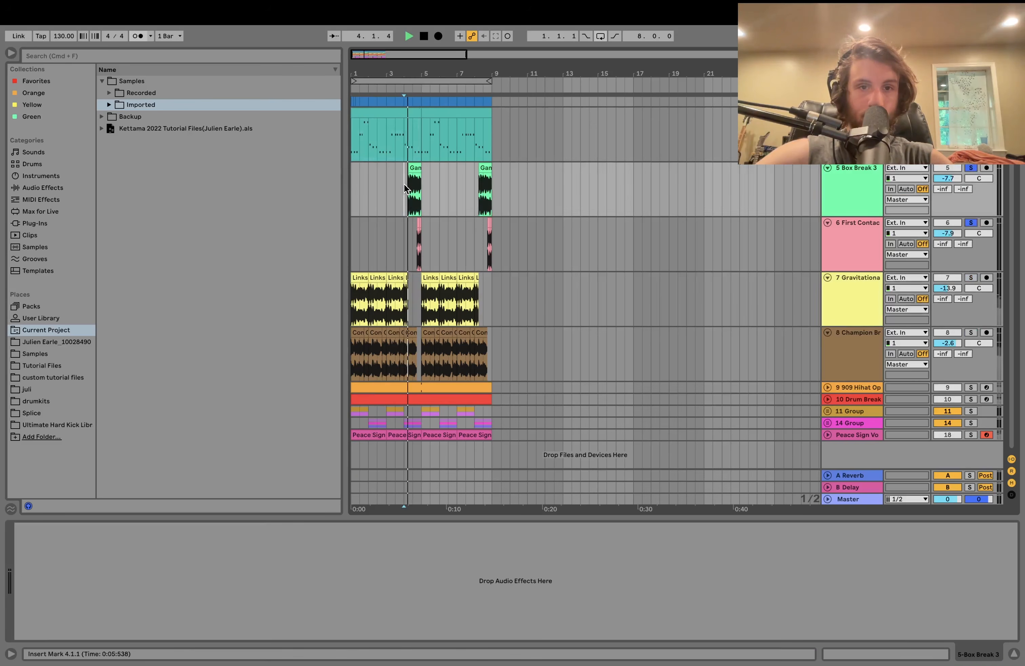
pyautogui.press('space')
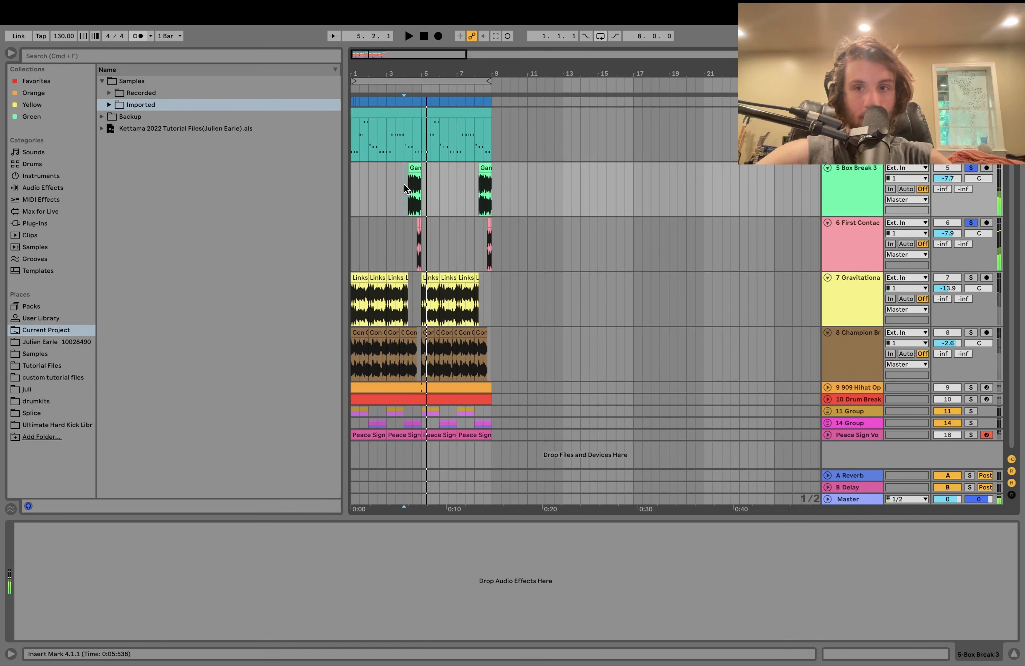
pyautogui.moveTo(414, 72); pyautogui.dragTo(414, 138)
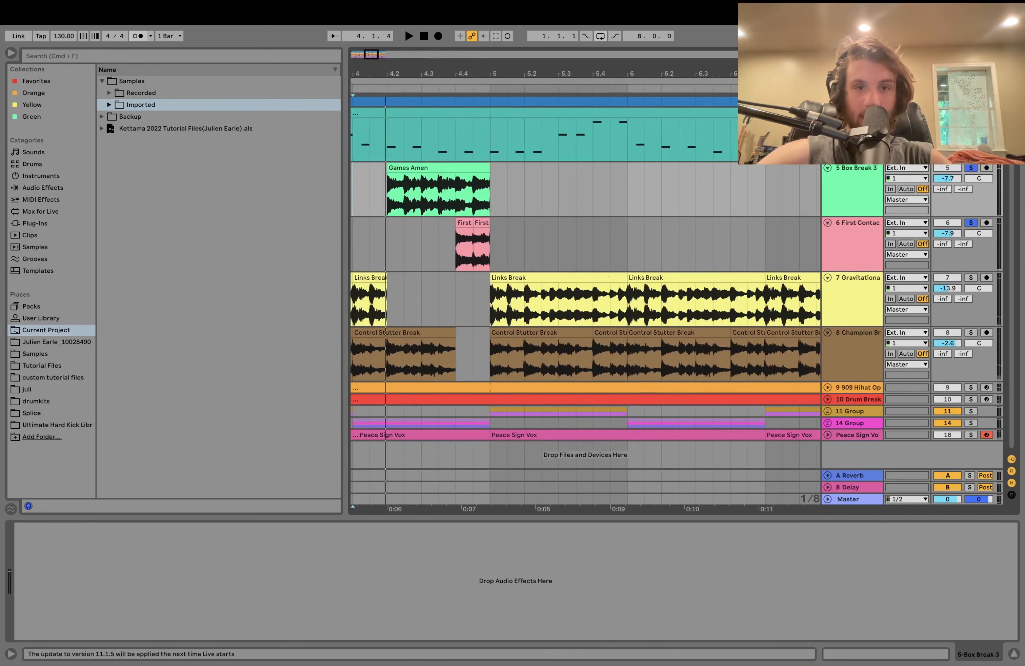
pyautogui.click(971, 223)
pyautogui.press('space')
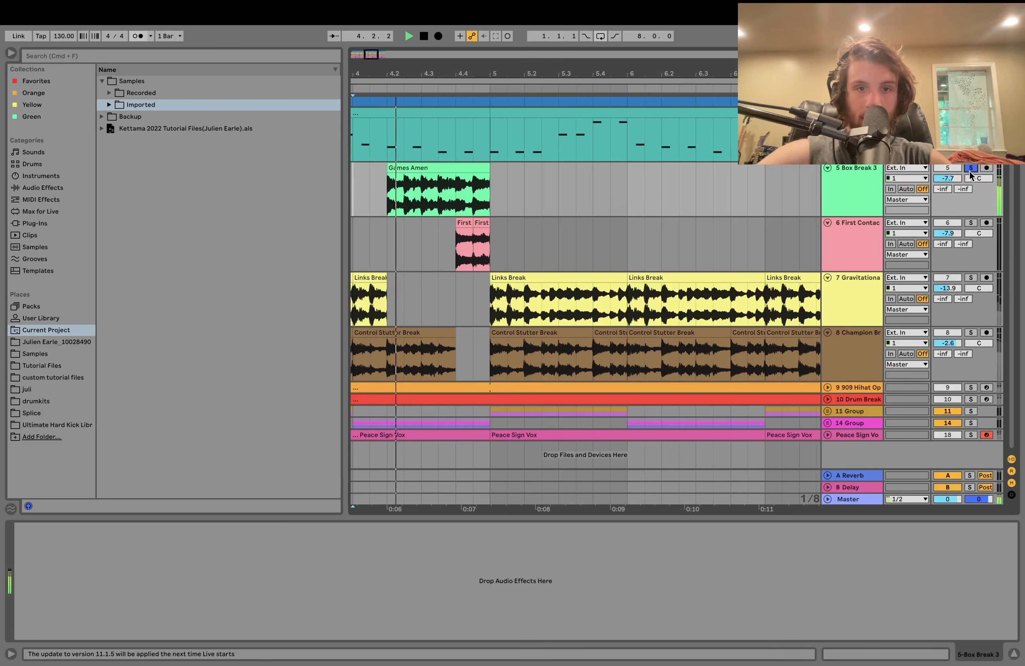
pyautogui.click(970, 223)
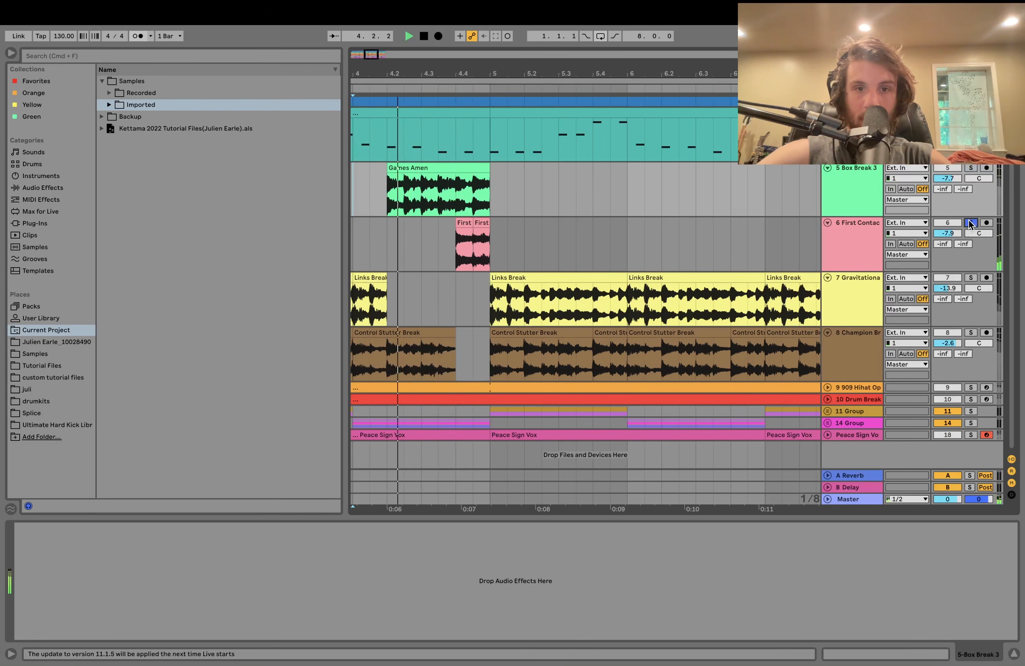
pyautogui.press('space')
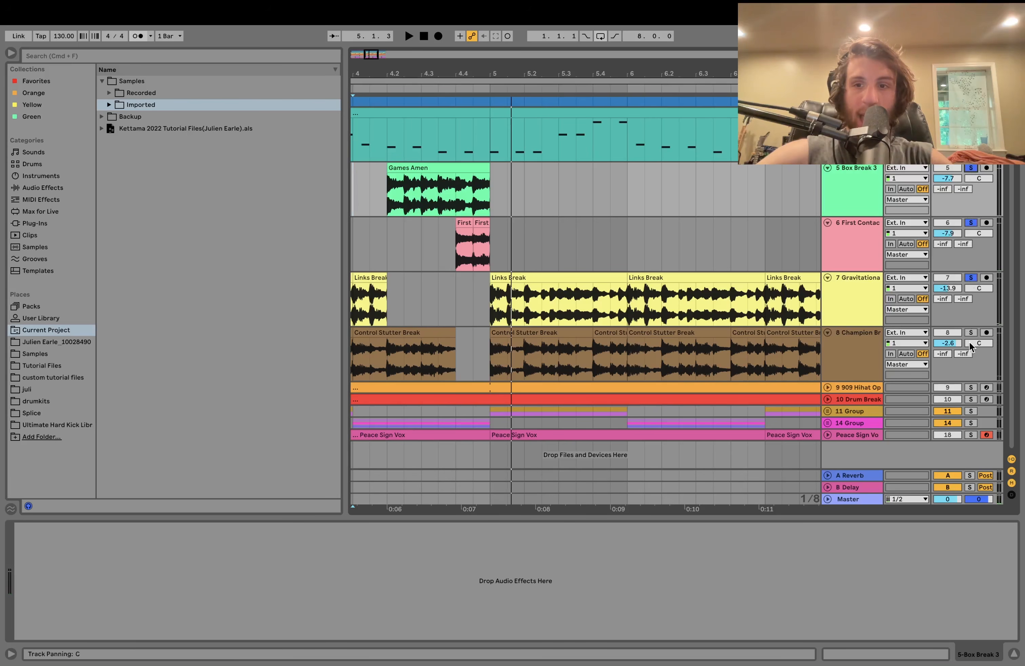
# - Add track 8's break to the solo, play from bar 3, then clear solos for the full mix
pyautogui.click(970, 332)
pyautogui.scroll(-4, 671, 239)
pyautogui.click(466, 245)
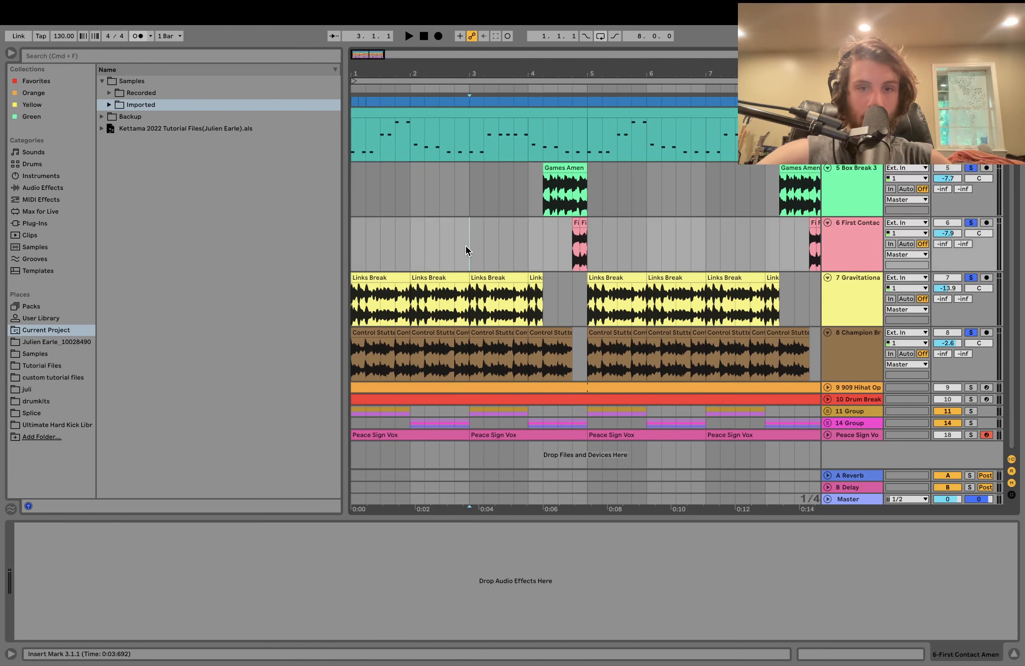
pyautogui.press('space')
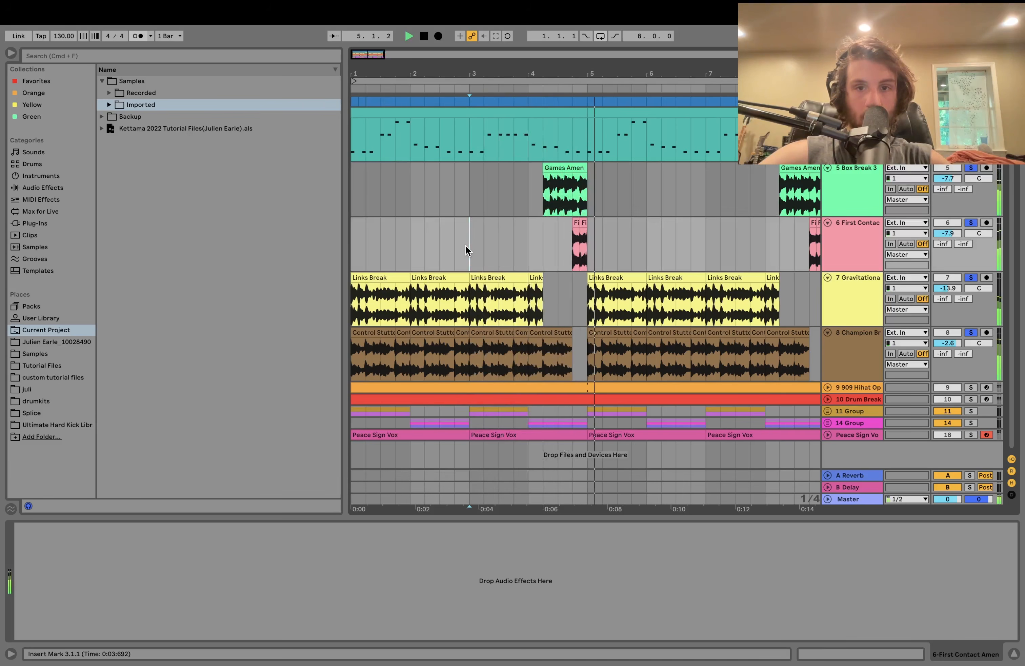
pyautogui.press('space')
pyautogui.click(972, 168)
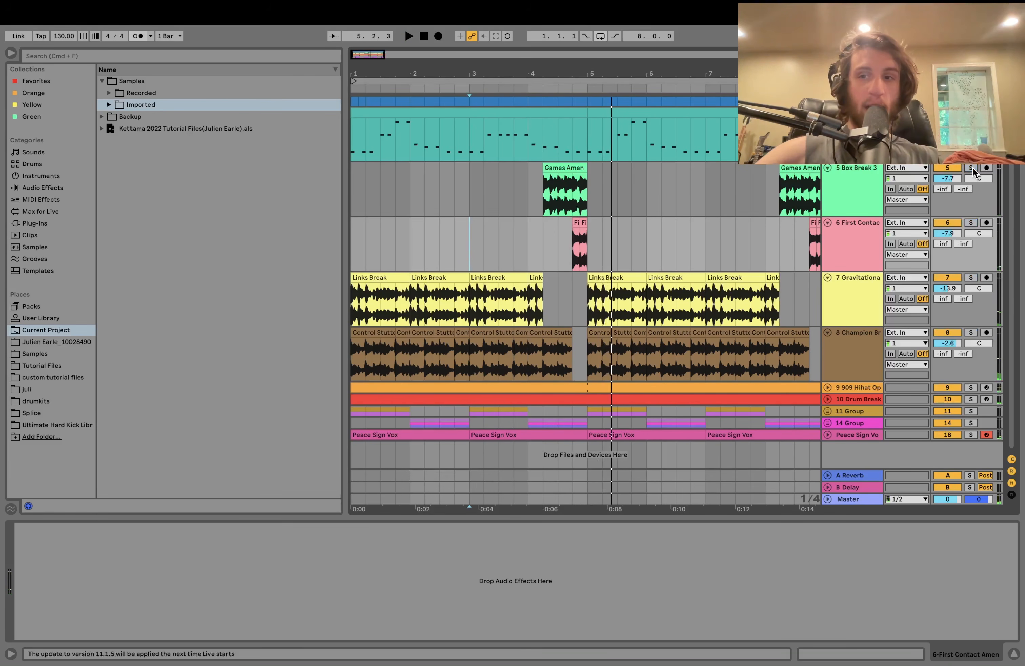
pyautogui.click(479, 281)
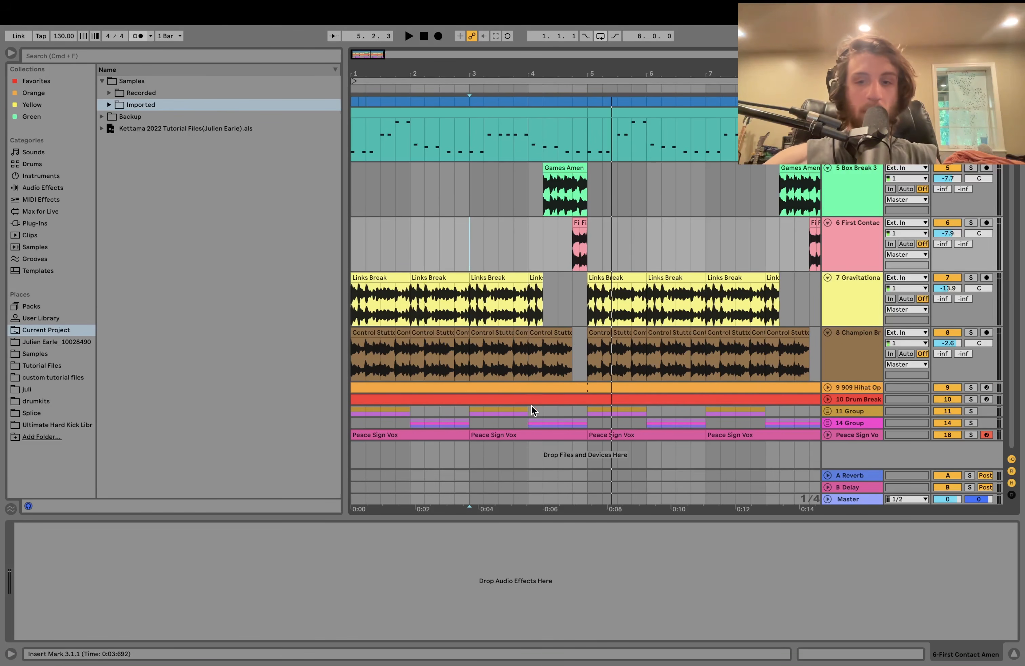
pyautogui.press('space')
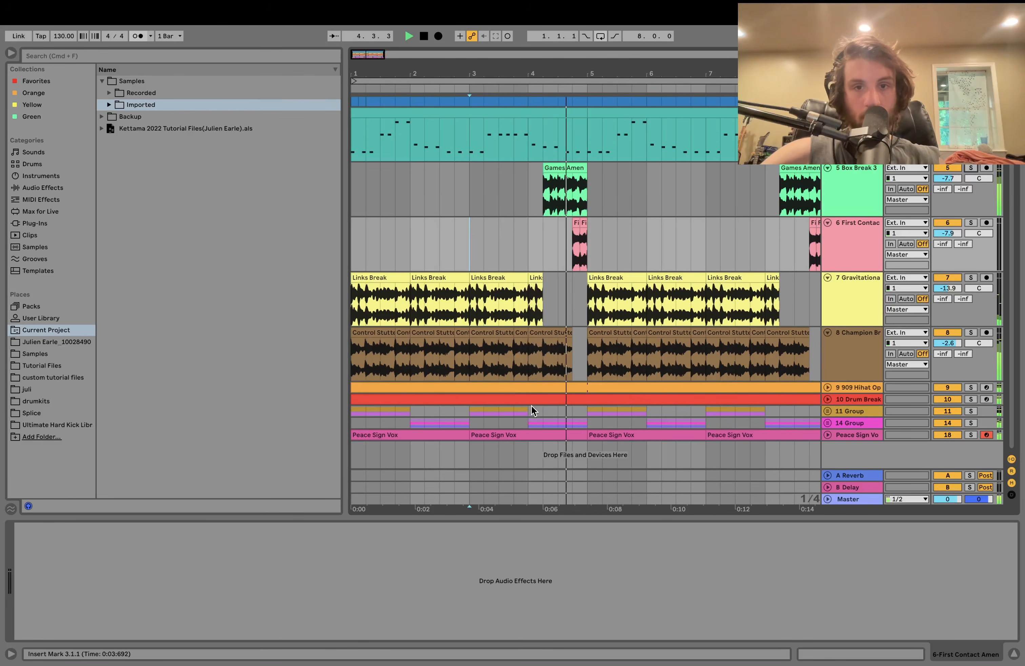
pyautogui.press('space')
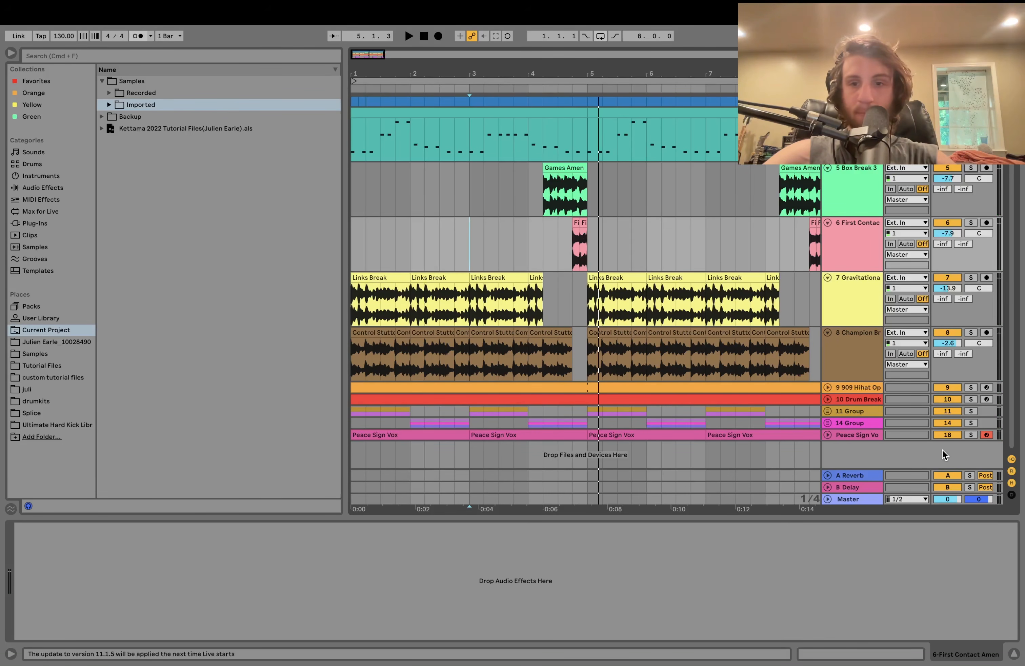
# - Solo 909 Hihat Op and Drum Break together and expand Drum Break
pyautogui.click(972, 388)
pyautogui.keyDown('super'); pyautogui.click(971, 399); pyautogui.keyUp('super')
pyautogui.press('space')
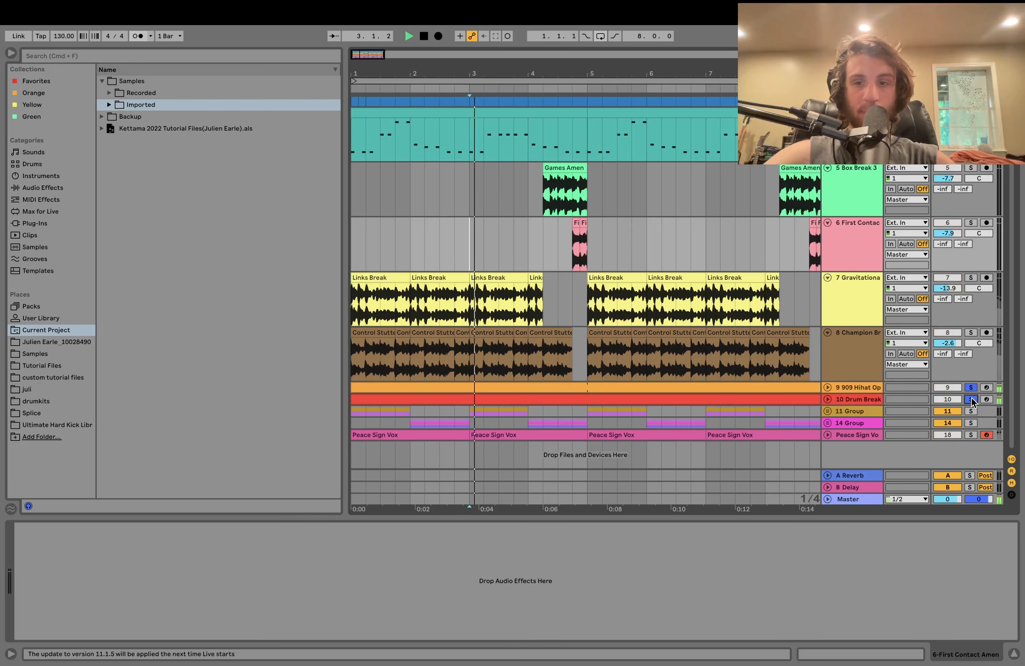
pyautogui.click(827, 399)
# - Expand the 909 Hihat track and replay the soloed parts from bar 3
pyautogui.click(828, 387)
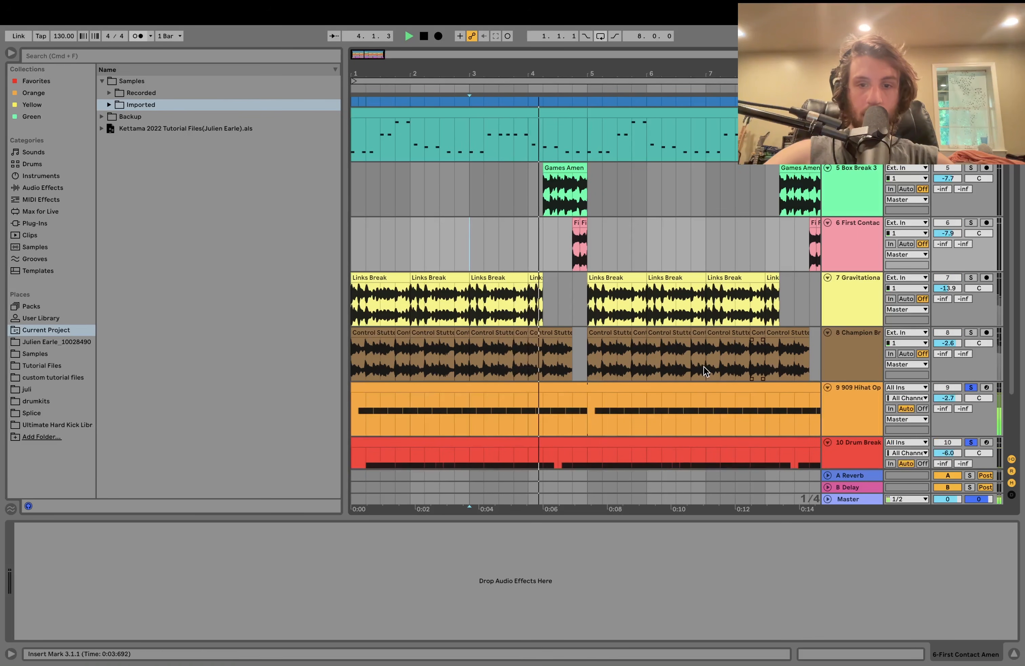
pyautogui.scroll(-4, 703, 367)
pyautogui.scroll(-3, 704, 367)
pyautogui.scroll(-1, 703, 367)
pyautogui.press('space')
pyautogui.scroll(5, 717, 357)
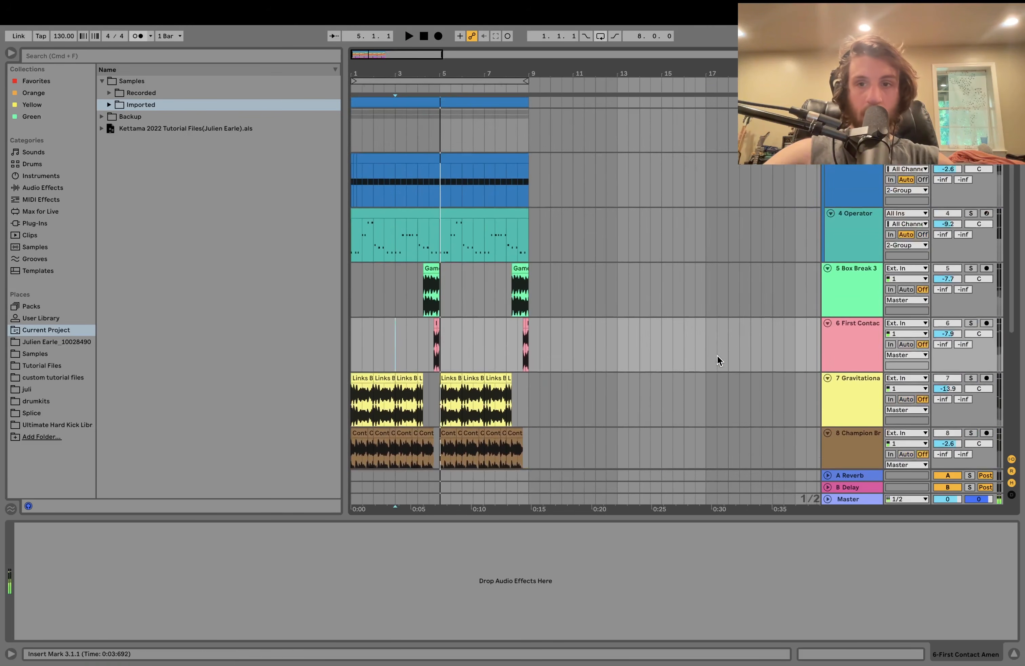
pyautogui.press('space')
pyautogui.scroll(-4, 968, 216)
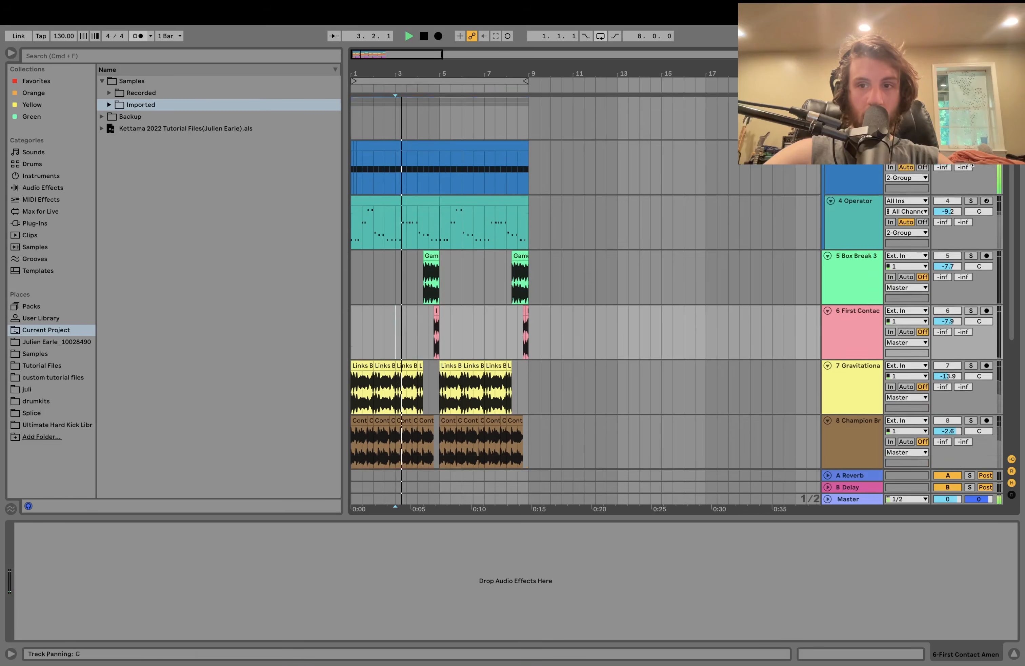
# - Add tracks 7 and 8 to the solo, clear it, then solo and play 909 Hihat Open alone
pyautogui.click(971, 240)
pyautogui.click(972, 295)
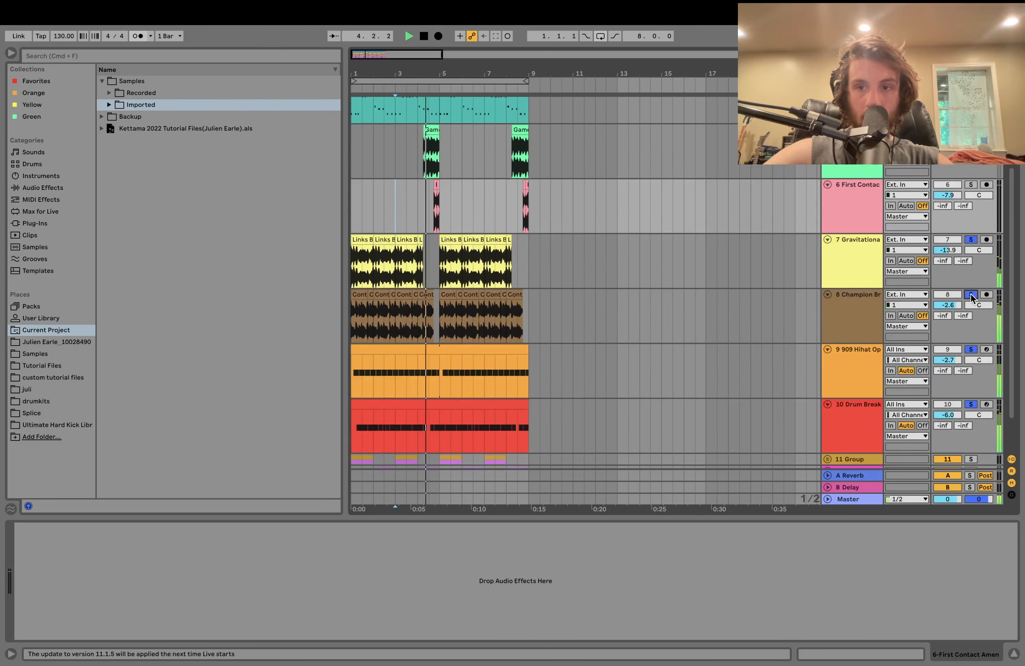
pyautogui.scroll(-2, 854, 308)
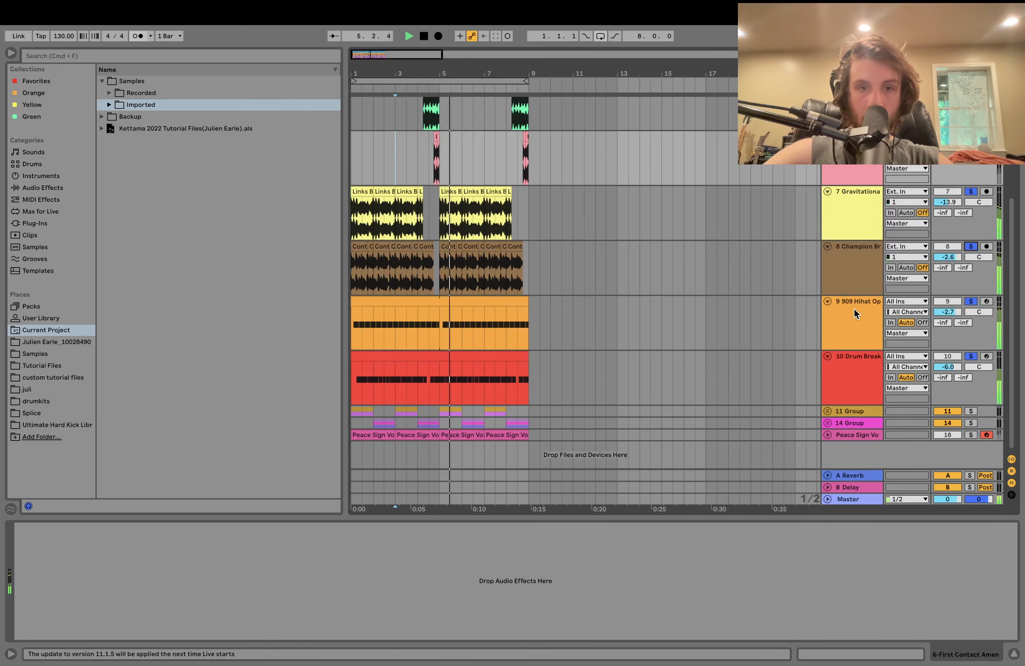
pyautogui.press('space')
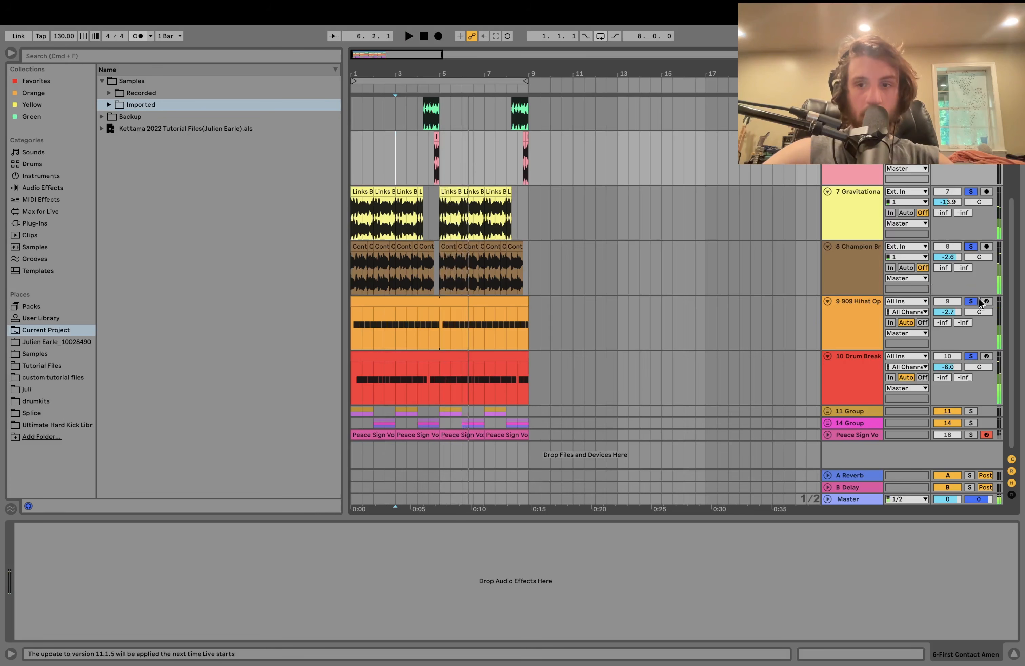
pyautogui.click(969, 301)
pyautogui.click(870, 317)
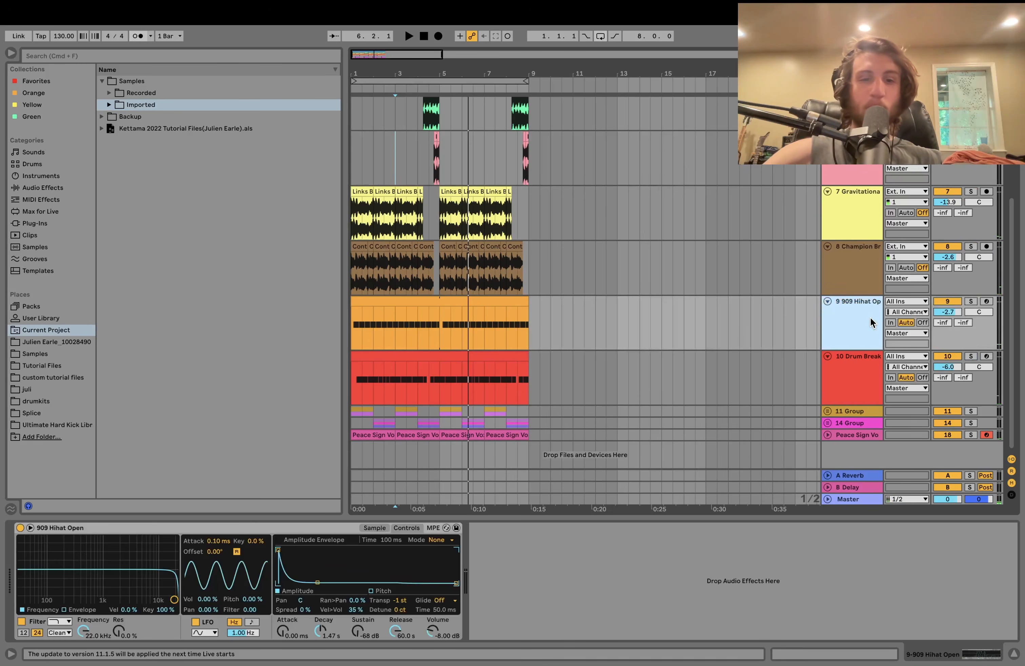
pyautogui.click(971, 302)
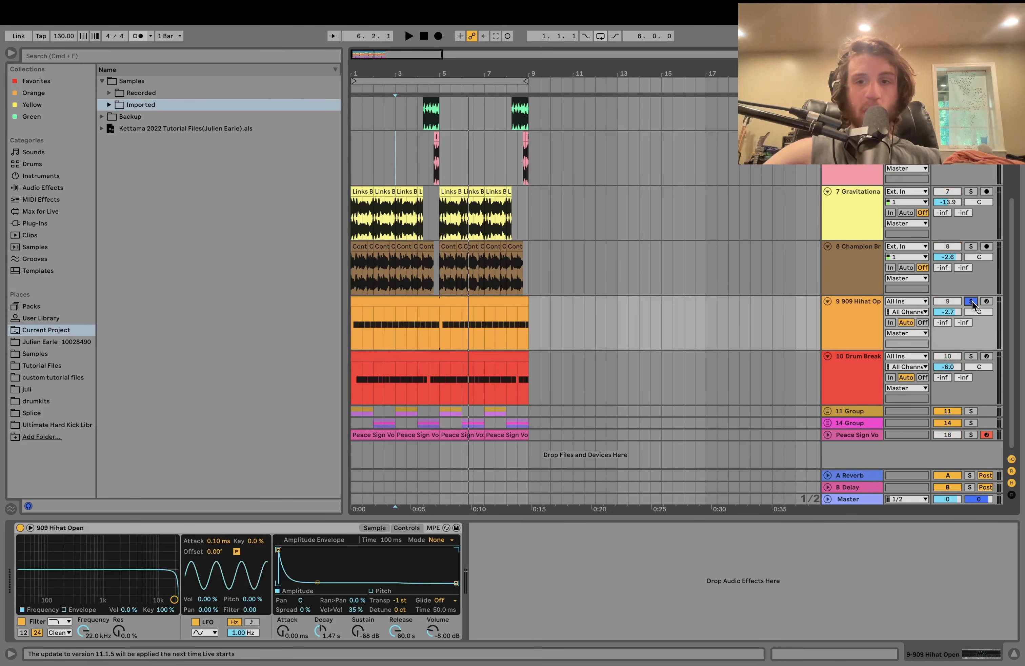
pyautogui.press('space')
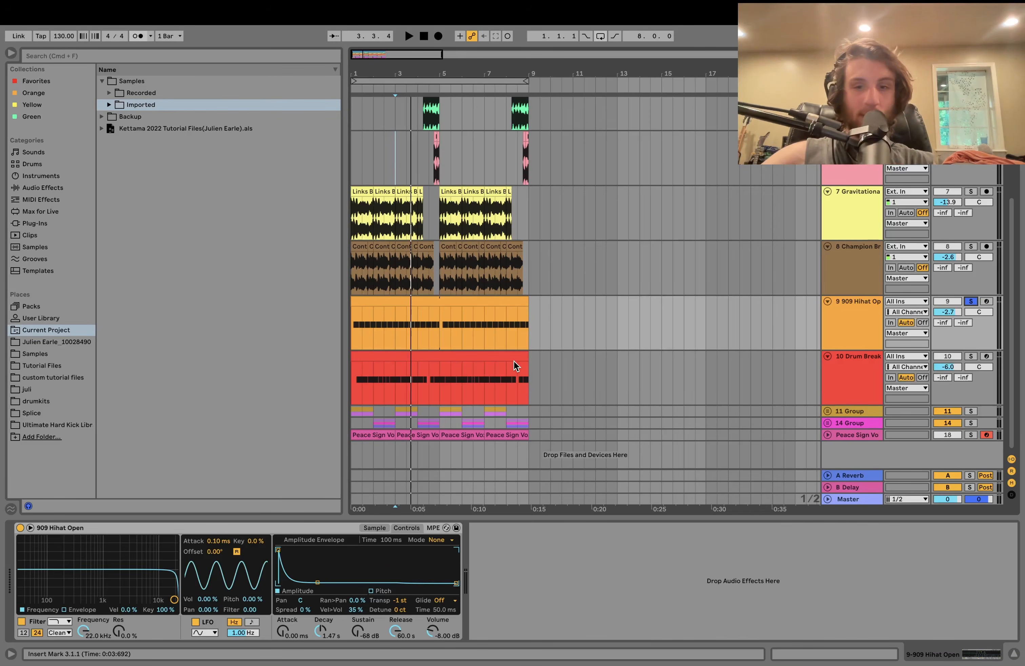
pyautogui.press('space')
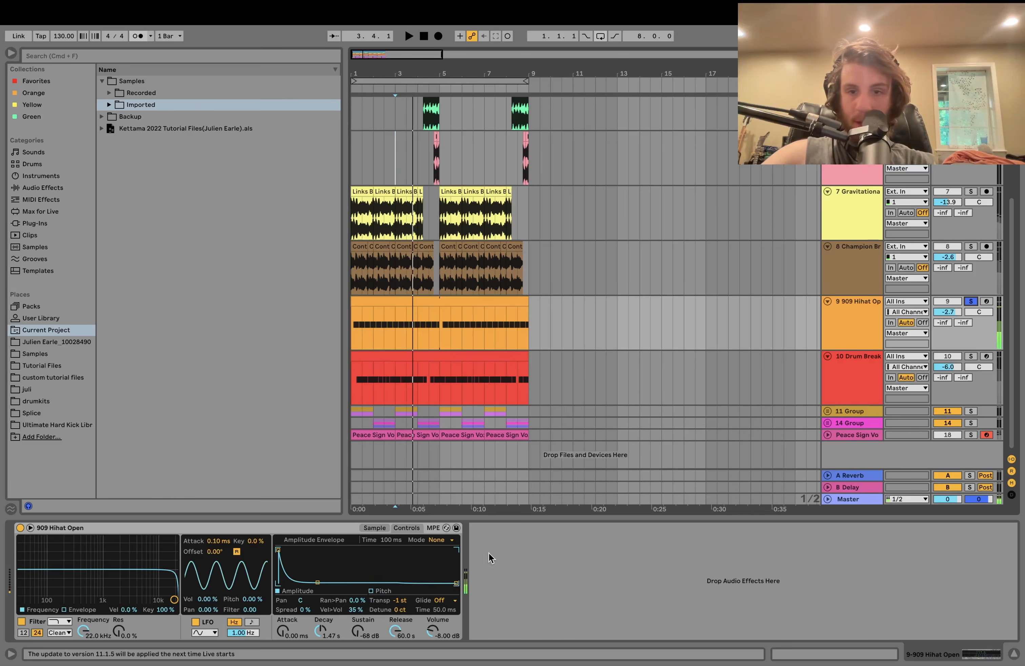
# - Show Drum Break's devices including the Snare sampler, then unfold 14 Group and 11 Group
pyautogui.click(847, 368)
pyautogui.press('space')
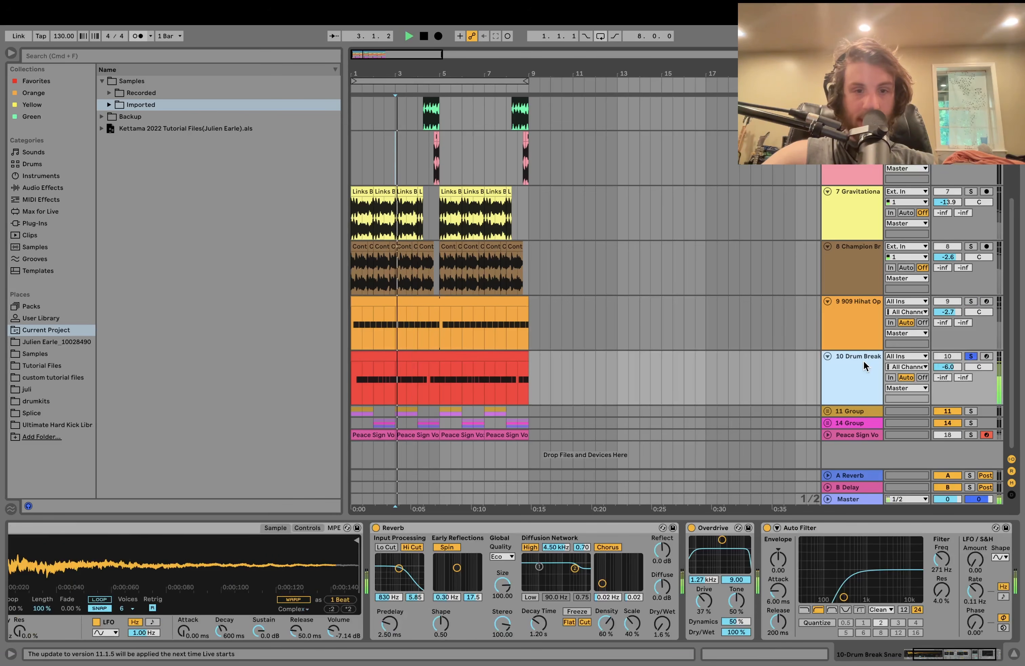
pyautogui.click(215, 603)
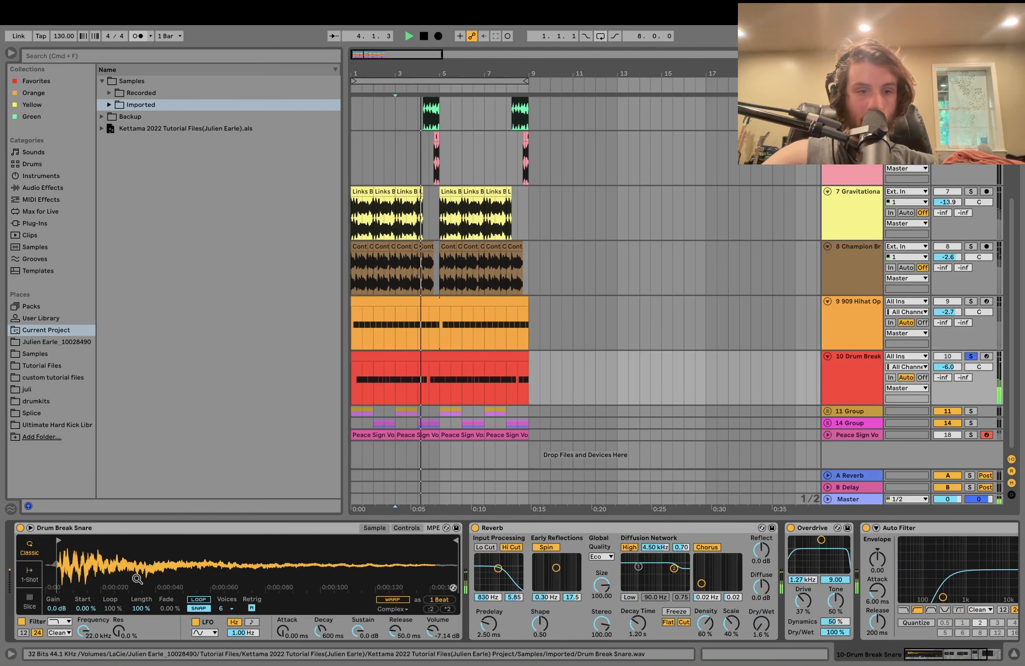
pyautogui.hscroll(5, 205, 577)
pyautogui.press('space')
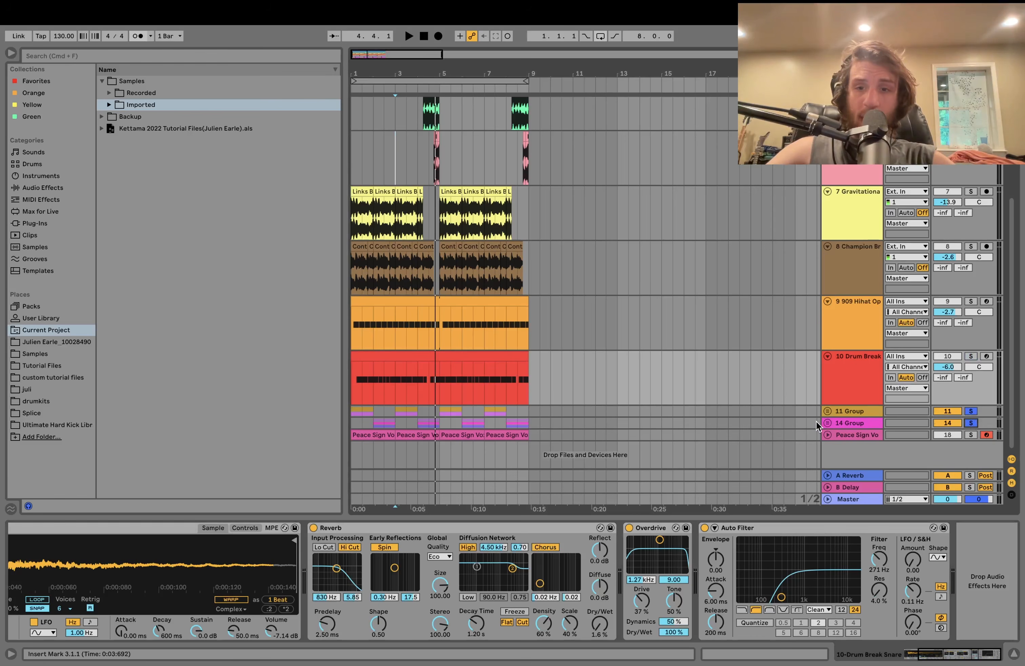
pyautogui.click(826, 423)
pyautogui.click(828, 410)
# - Show the group's devices and select the first Wavetable clip during playback
pyautogui.scroll(-5, 830, 407)
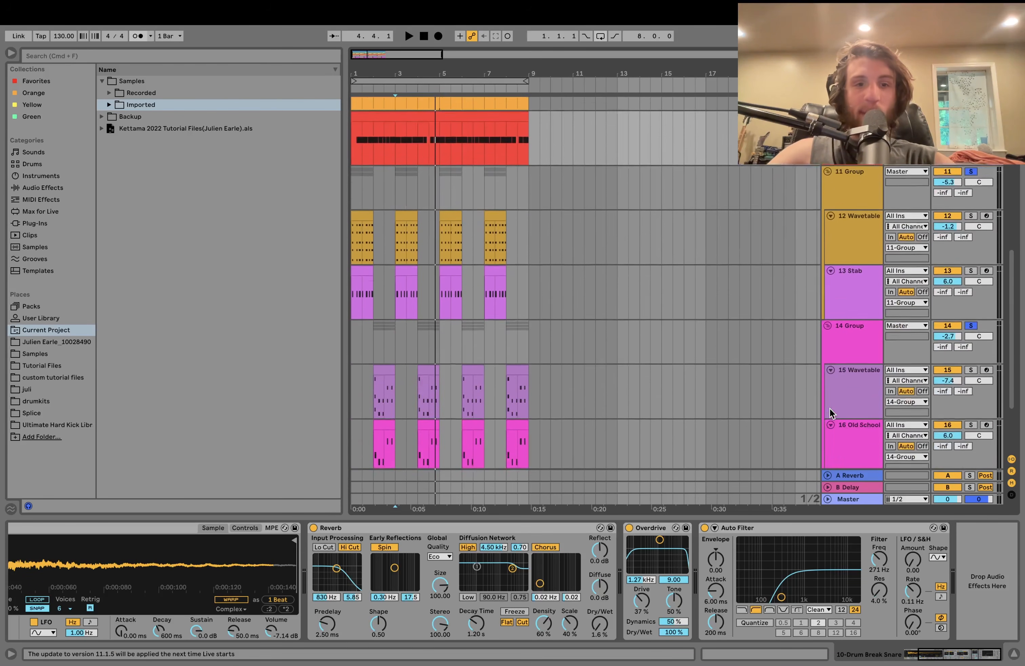
pyautogui.scroll(-2, 830, 409)
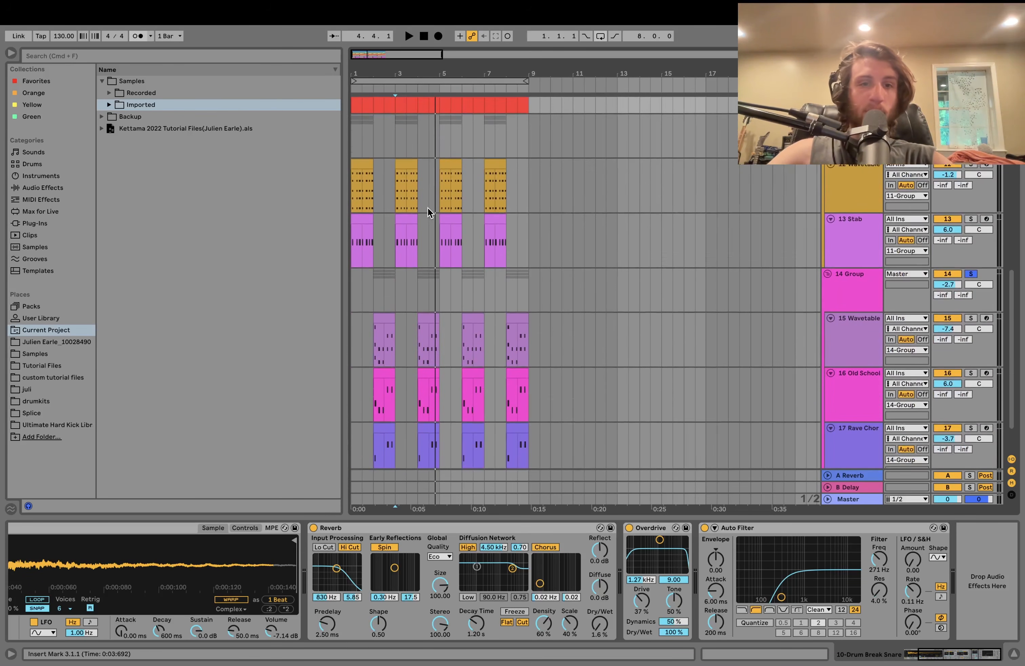
pyautogui.click(350, 146)
pyautogui.press('space')
pyautogui.click(362, 186)
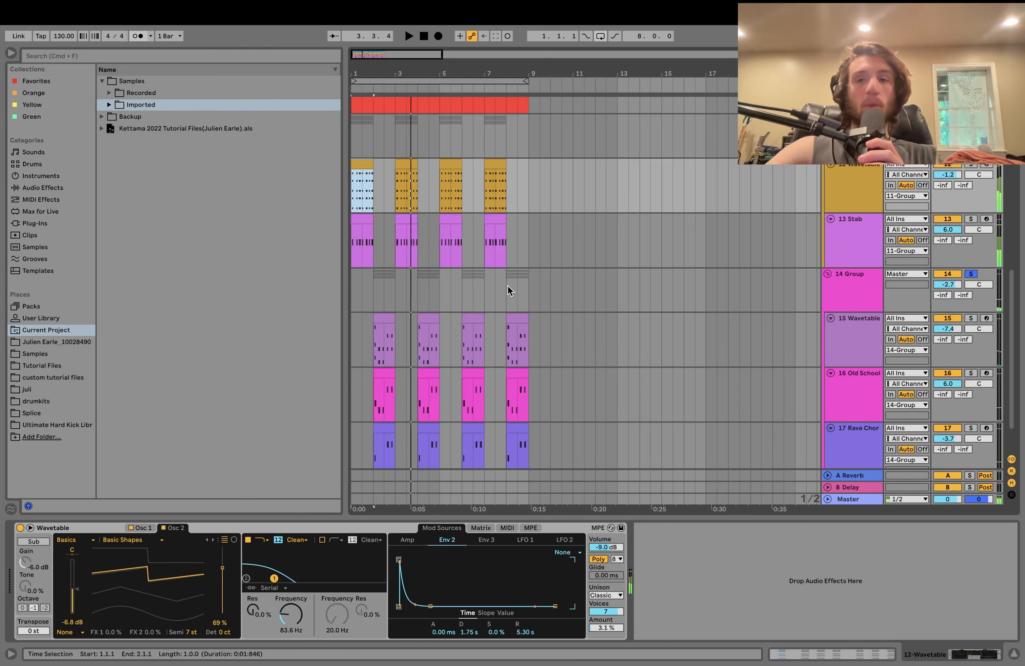
# - Audition the first Stab clip from bar 1
pyautogui.scroll(5, 464, 314)
pyautogui.hscroll(-4, 464, 313)
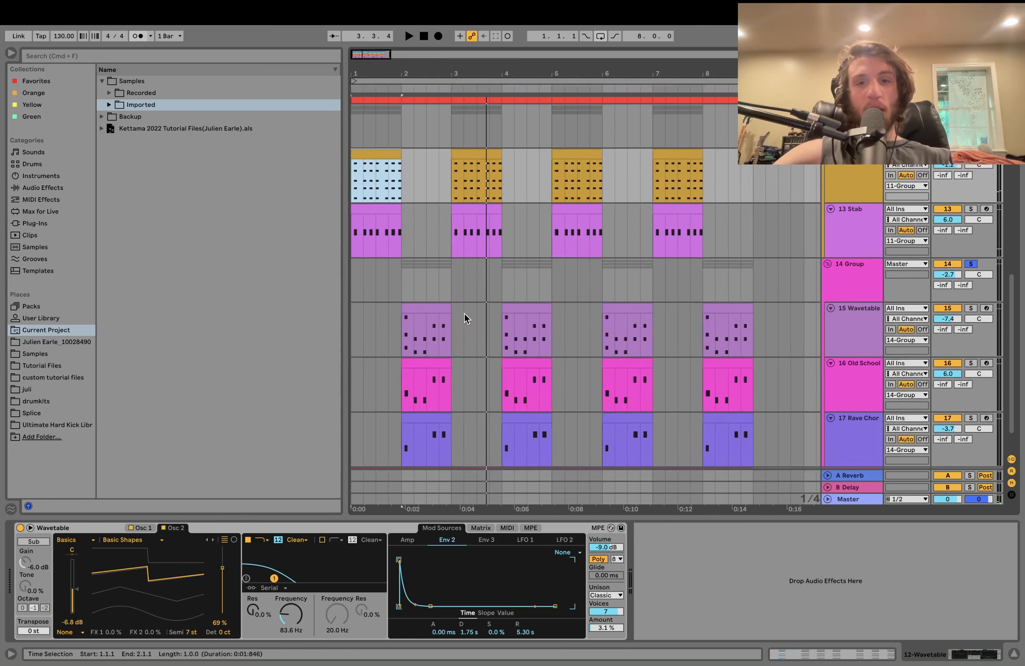
pyautogui.scroll(-2, 465, 318)
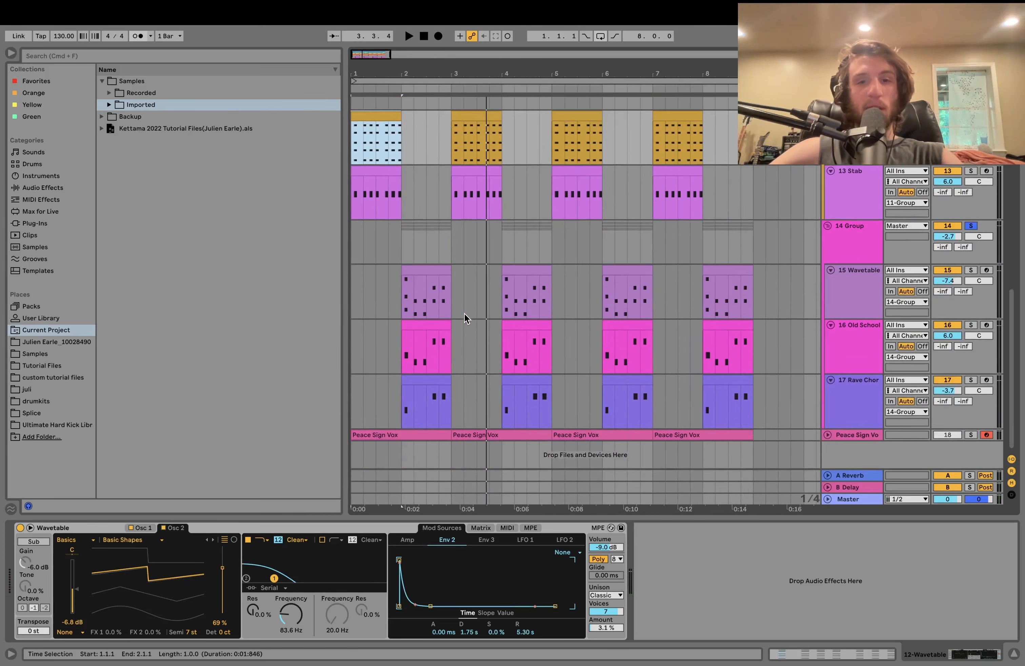
pyautogui.click(379, 170)
pyautogui.press('space')
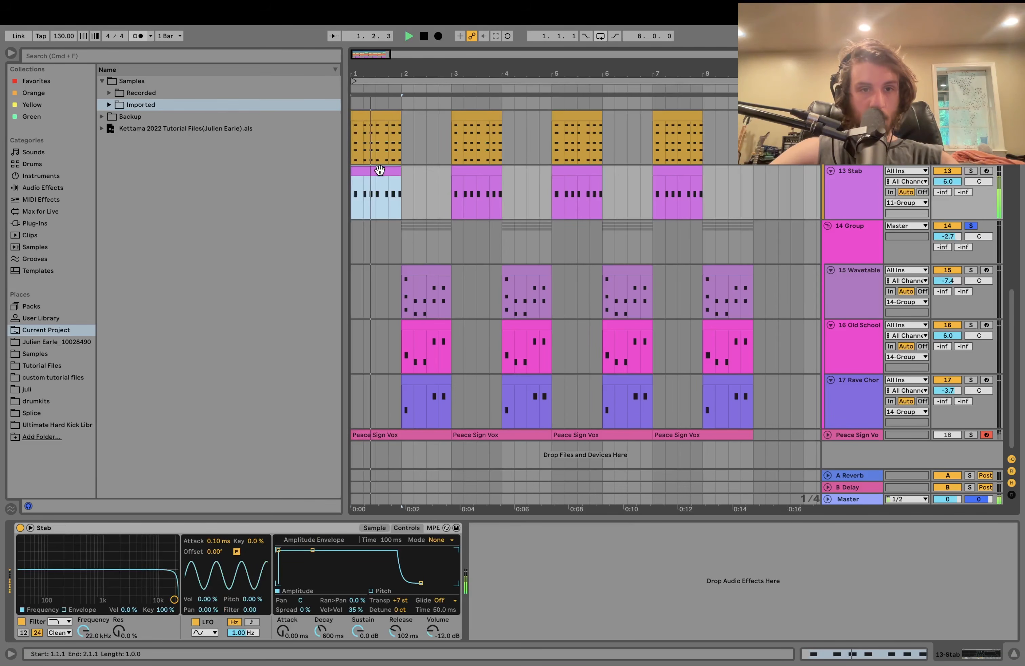
pyautogui.press('space')
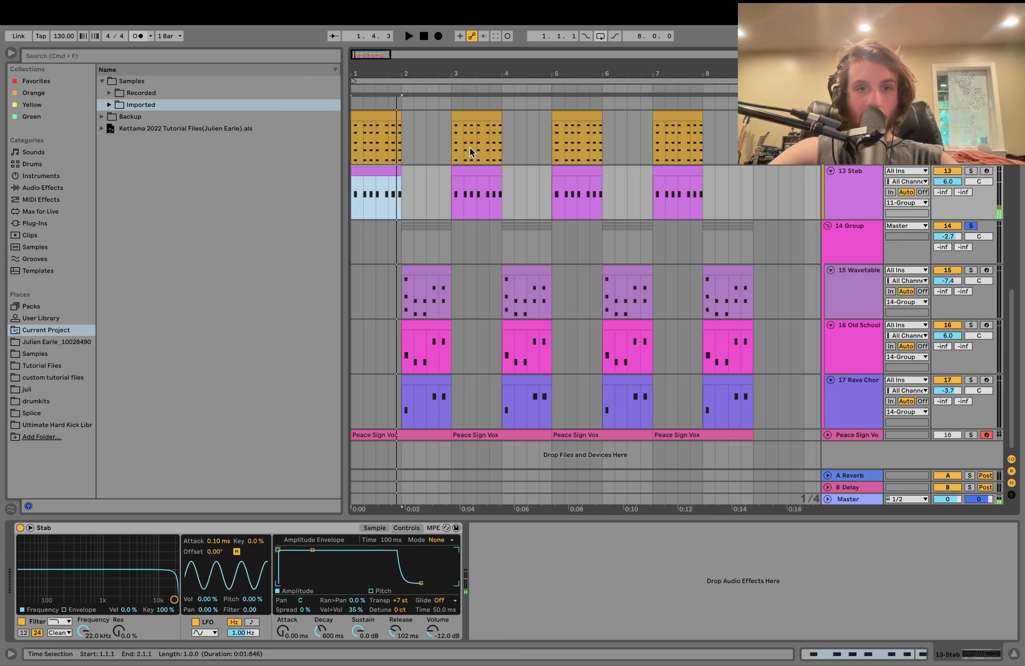
# - Play the arrangement from bar 2, then move the start point to bar 3
pyautogui.click(401, 206)
pyautogui.press('space')
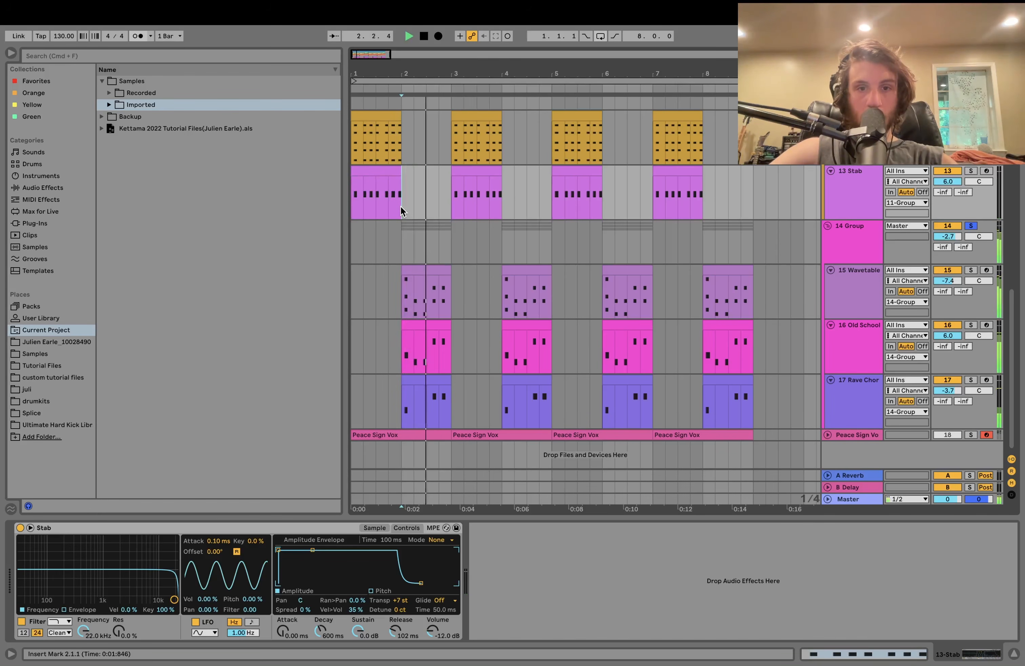
pyautogui.press('space')
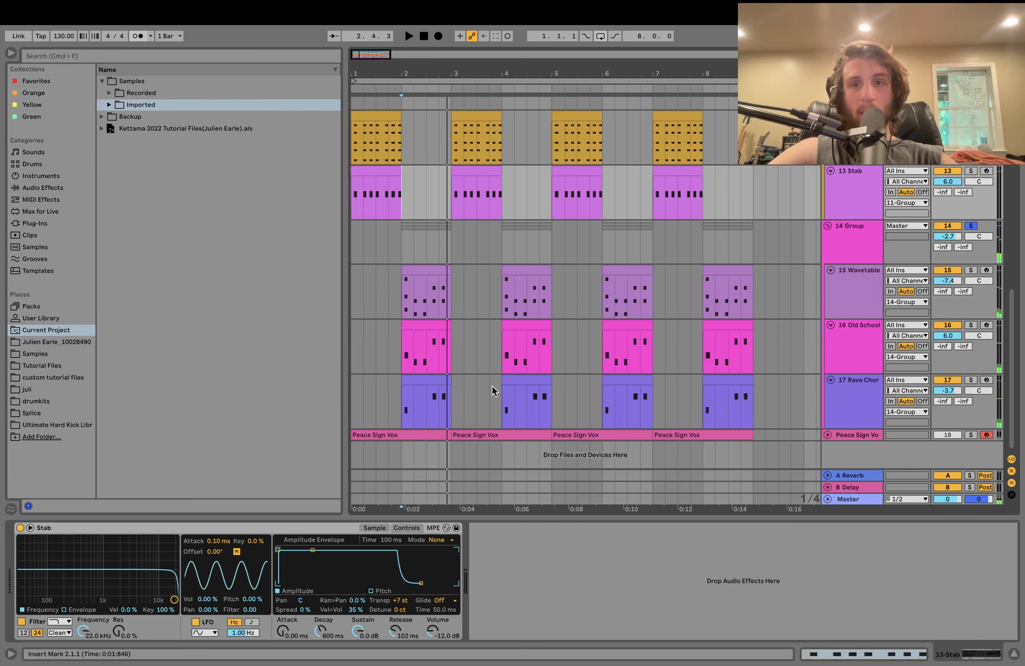
pyautogui.press('space')
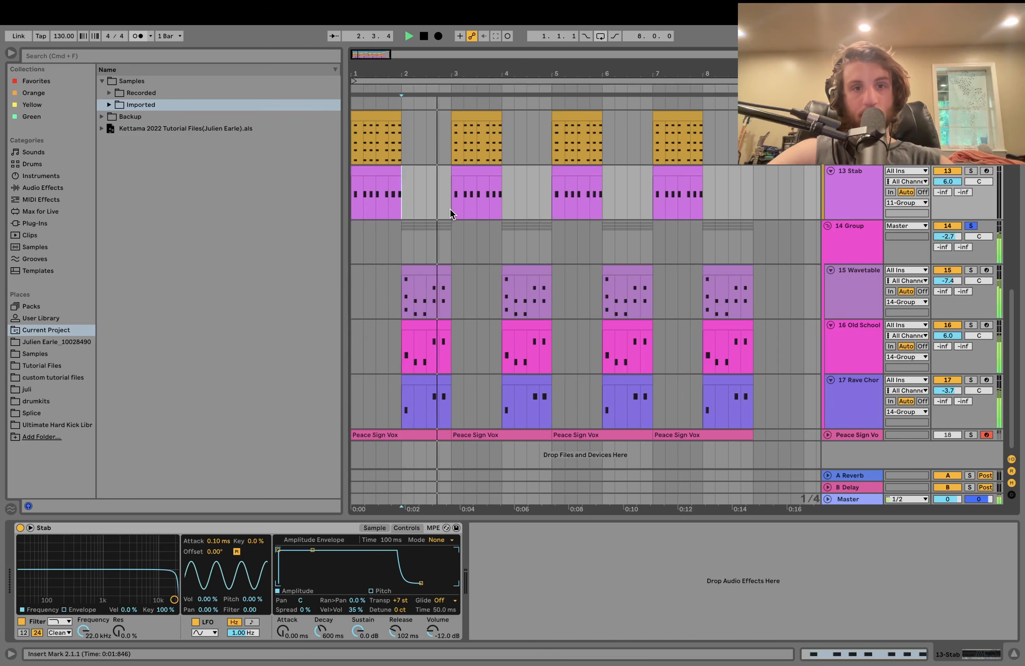
pyautogui.click(451, 208)
pyautogui.press('space')
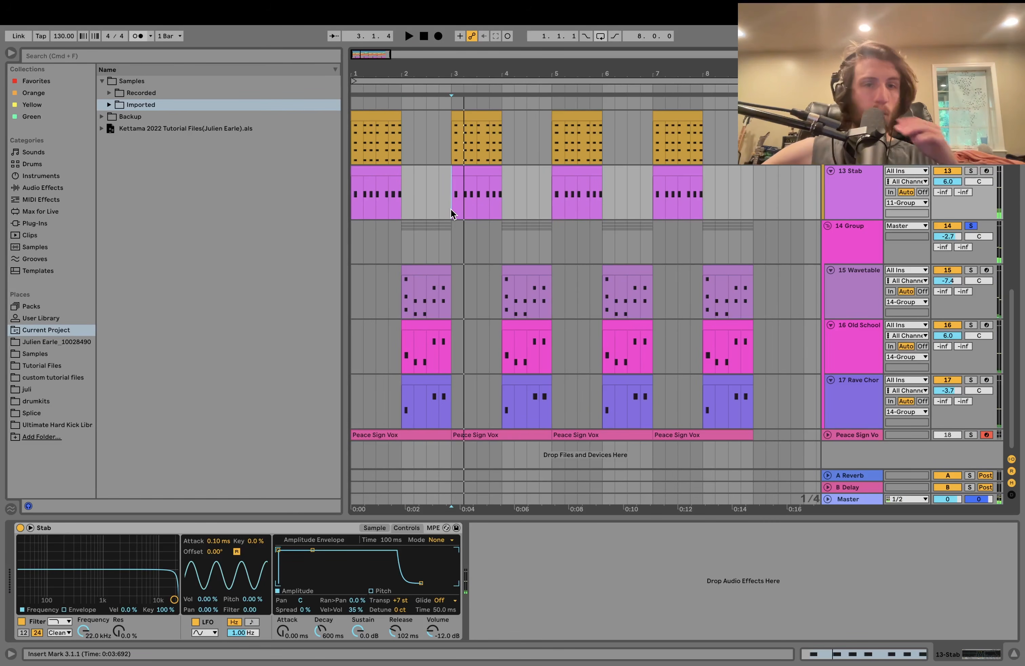
# - Browse the 13 Stab and 15 Wavetable instruments with the start point at bar 3
pyautogui.scroll(5, 451, 209)
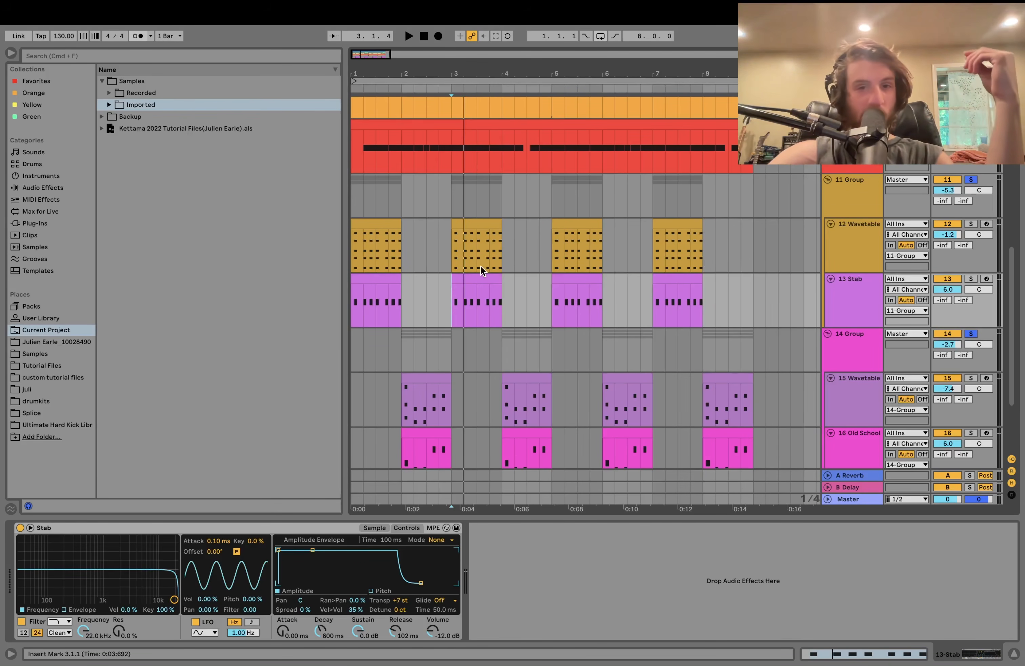
pyautogui.click(449, 258)
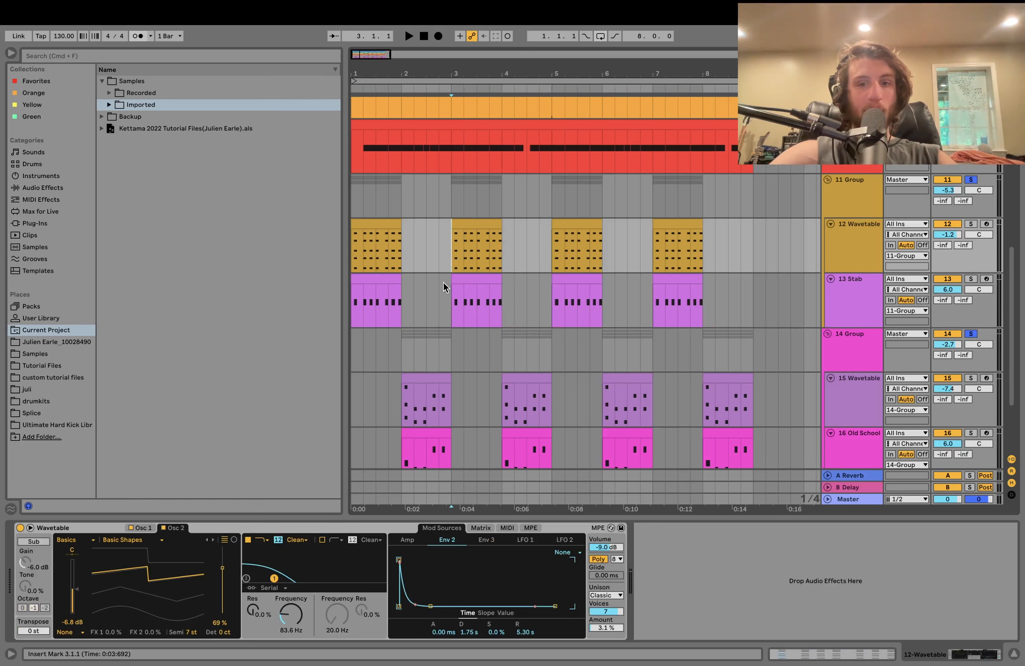
pyautogui.click(479, 291)
pyautogui.click(514, 392)
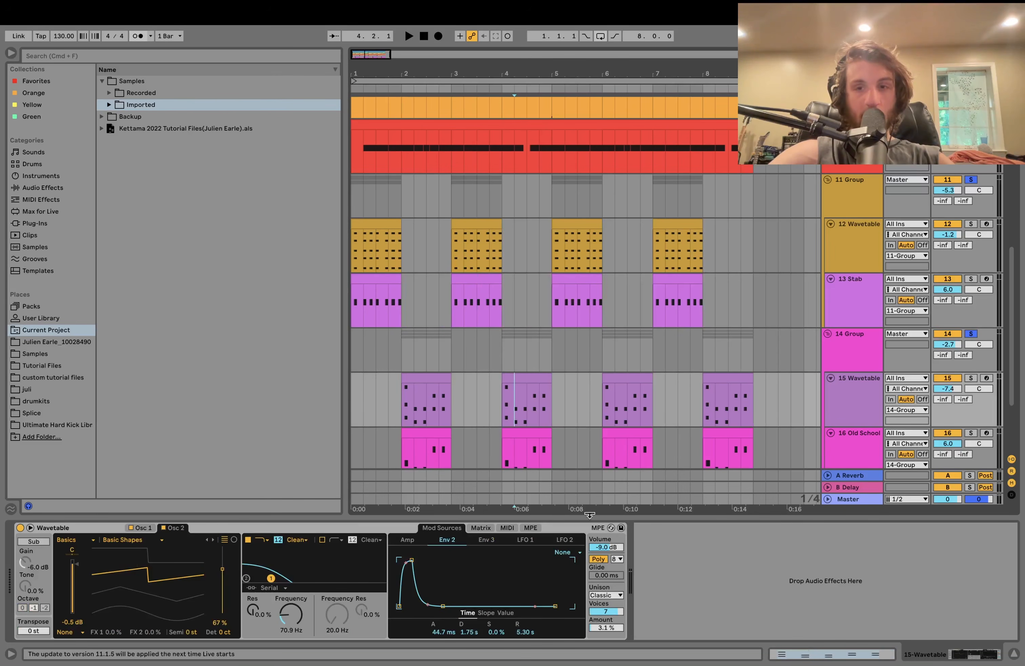
pyautogui.scroll(-1, 645, 306)
pyautogui.scroll(-1, 645, 304)
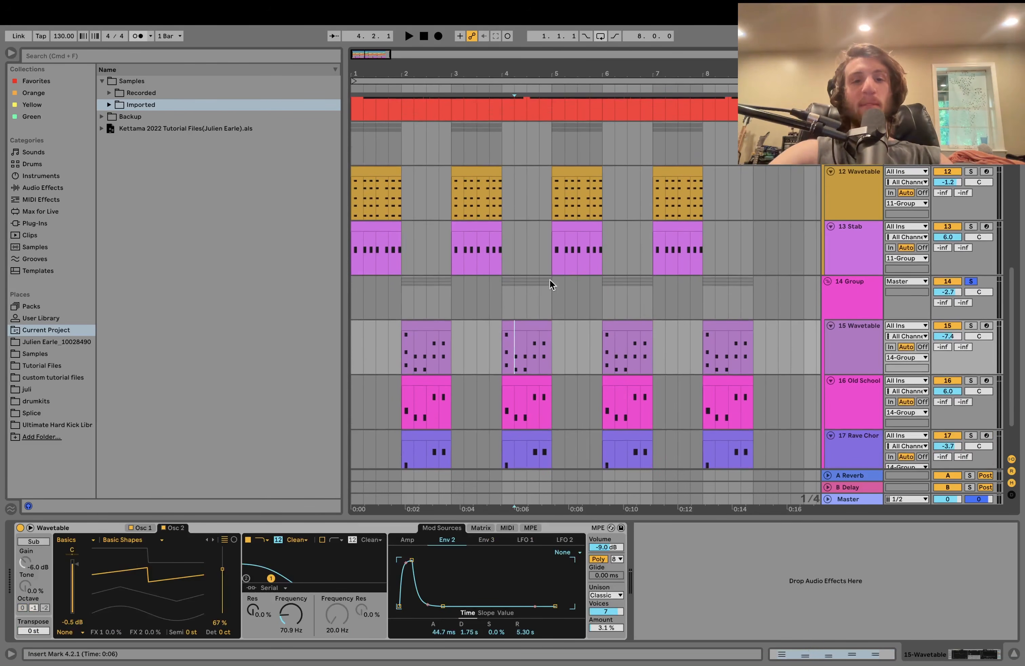
pyautogui.click(454, 259)
# - Solo 12 Wavetable, show its synth, and listen to it alone
pyautogui.click(368, 169)
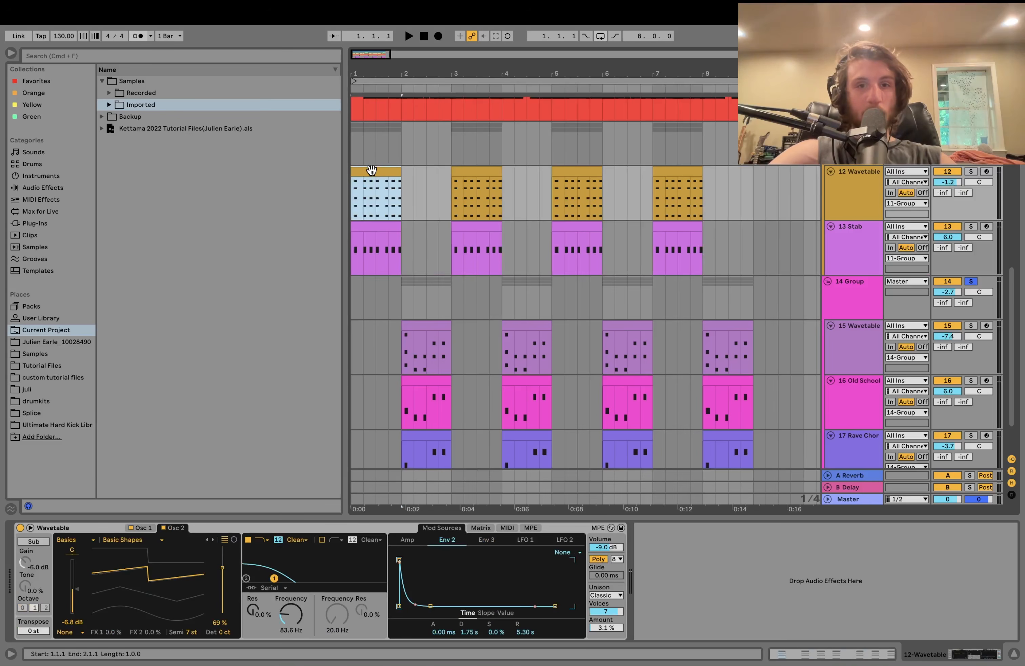
pyautogui.click(375, 228)
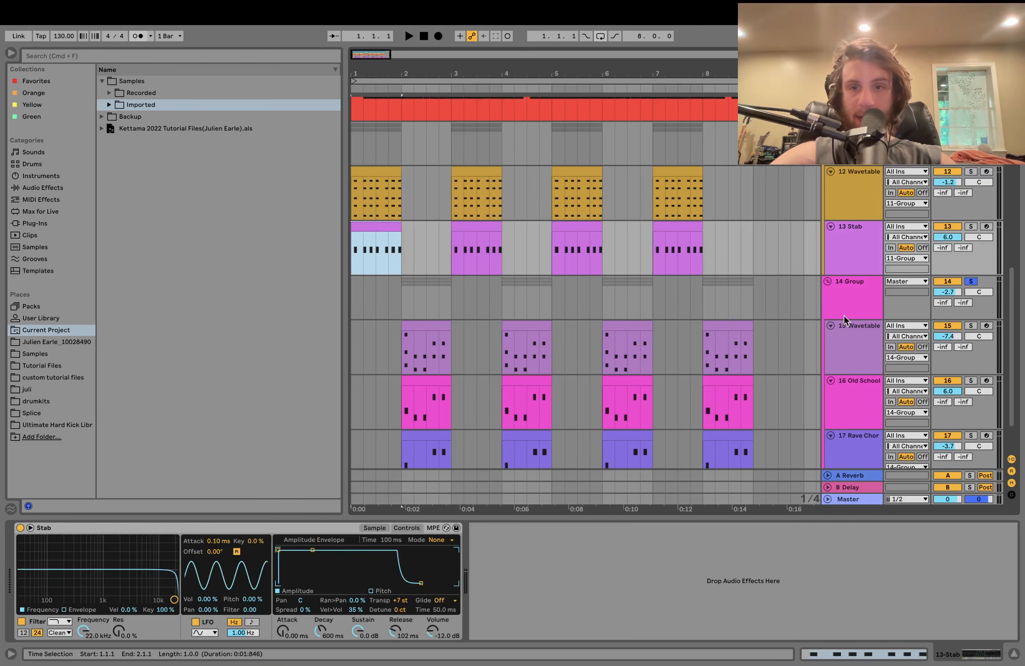
pyautogui.click(971, 171)
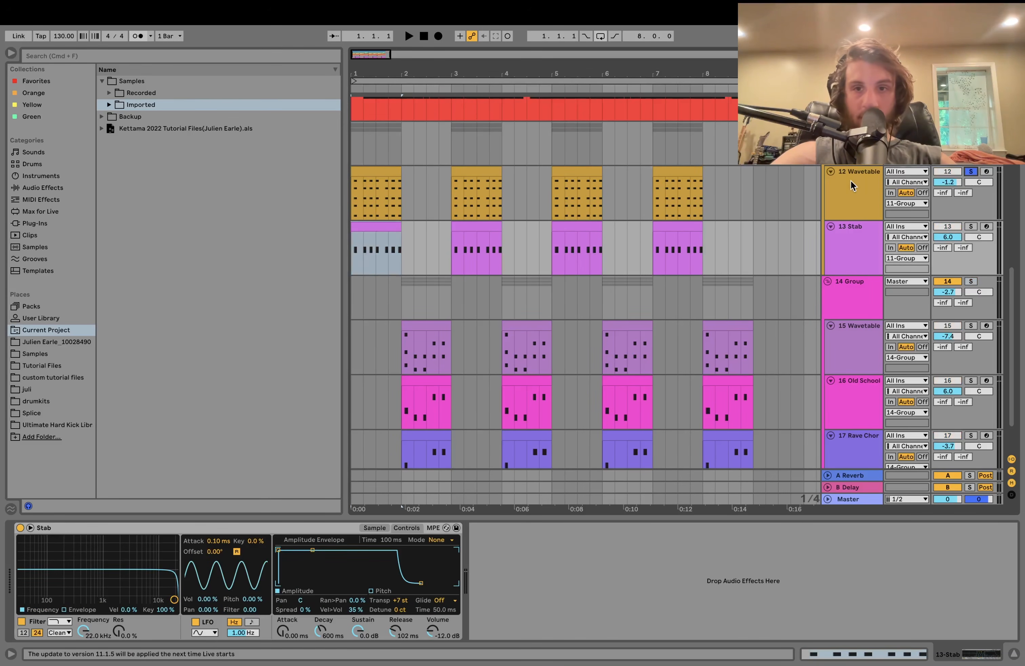
pyautogui.click(850, 181)
pyautogui.press('space')
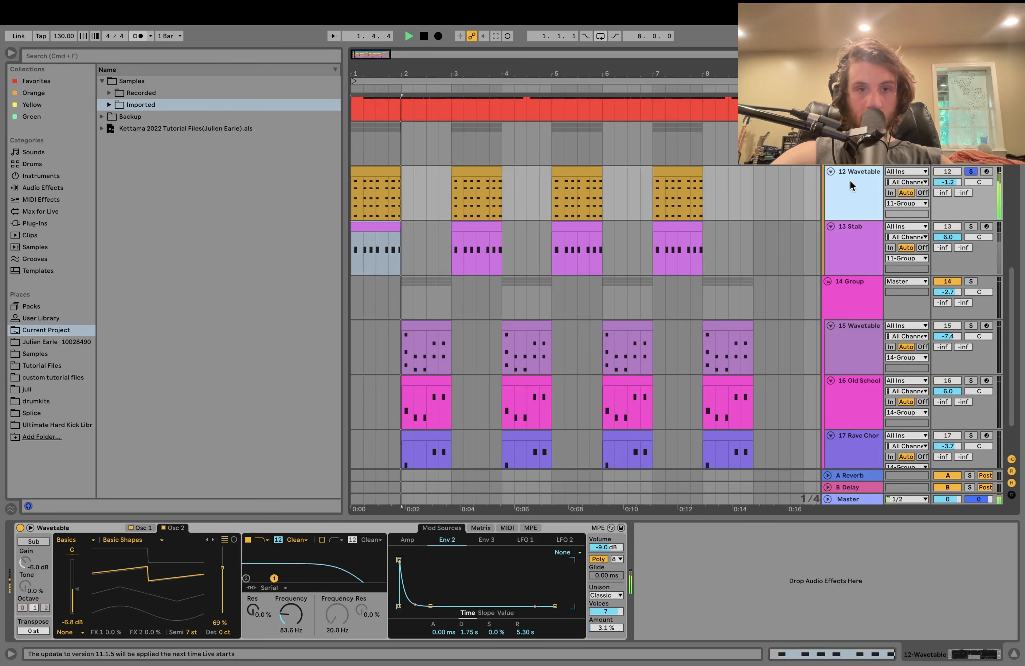
pyautogui.press('space')
# - Open the first 12 Wavetable clip's piano roll and select notes of its first chord
pyautogui.doubleClick(379, 168)
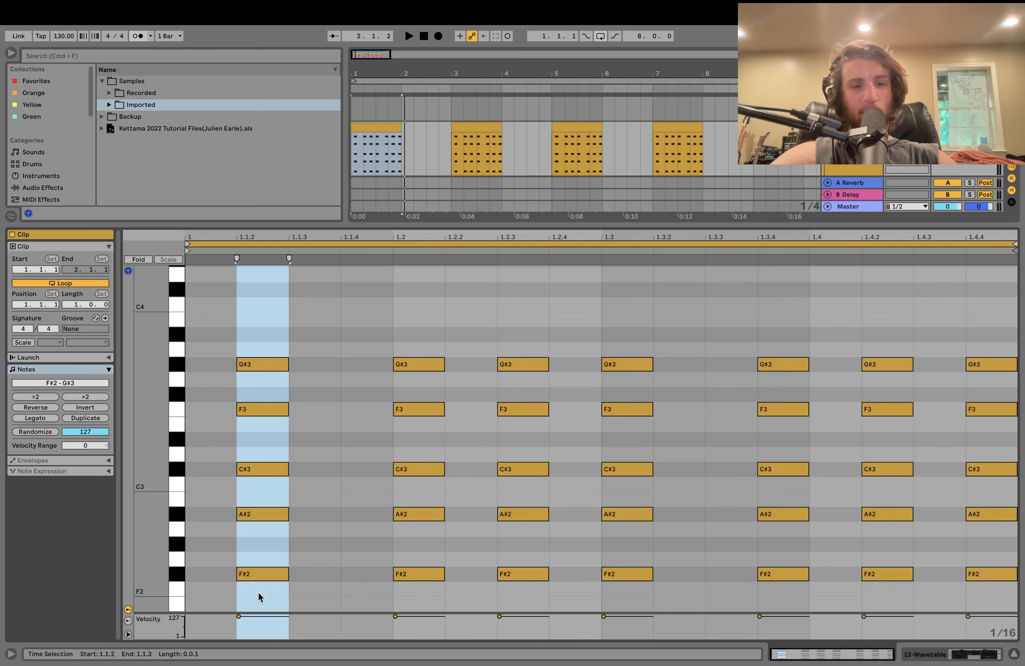
pyautogui.moveTo(257, 594); pyautogui.dragTo(263, 472)
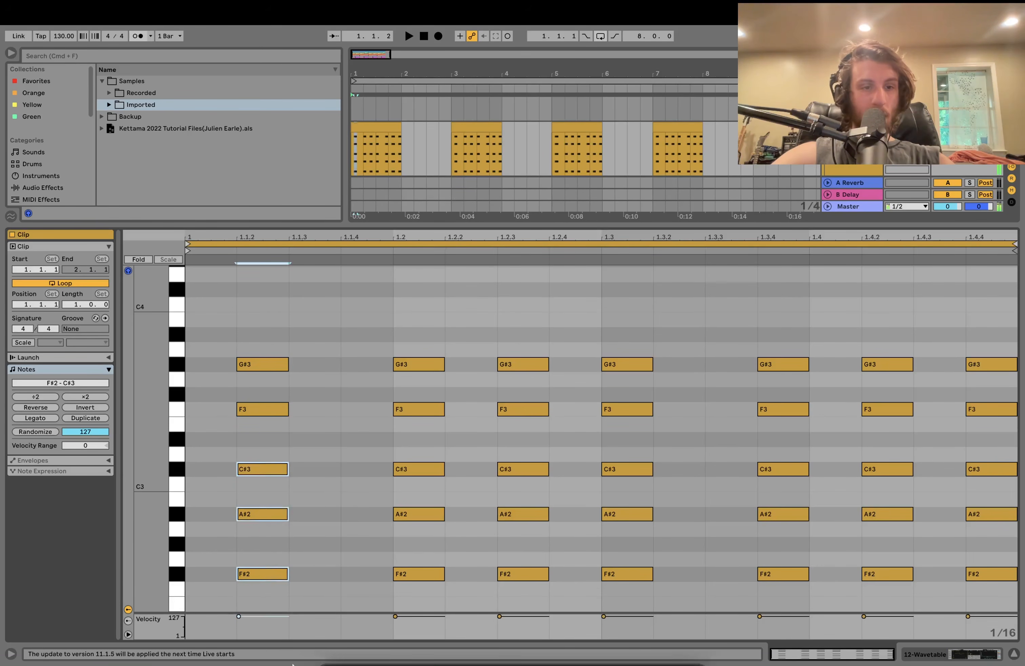
pyautogui.click(255, 415)
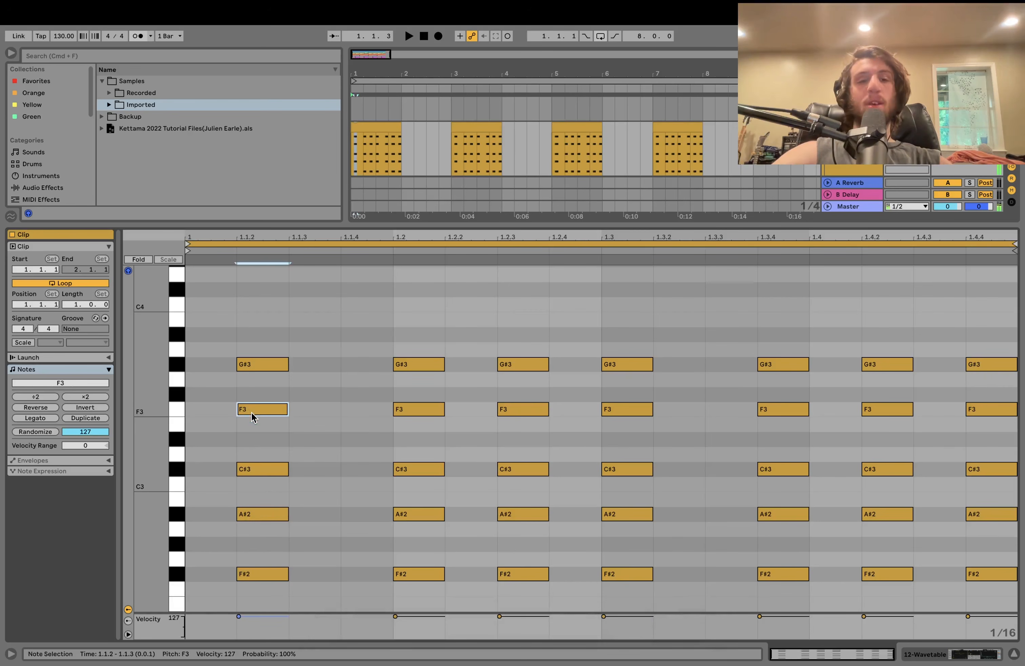
# - Shift F3 and G#3 by octaves, then select and play the full five-note chord
pyautogui.hotkey('shift', 'Down')
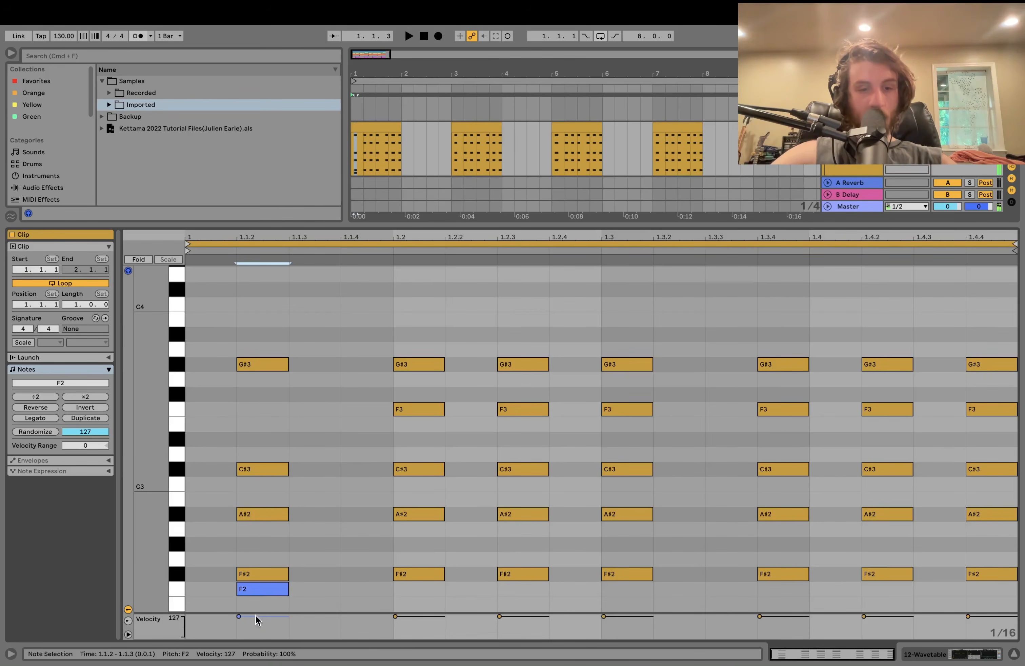
pyautogui.click(264, 365)
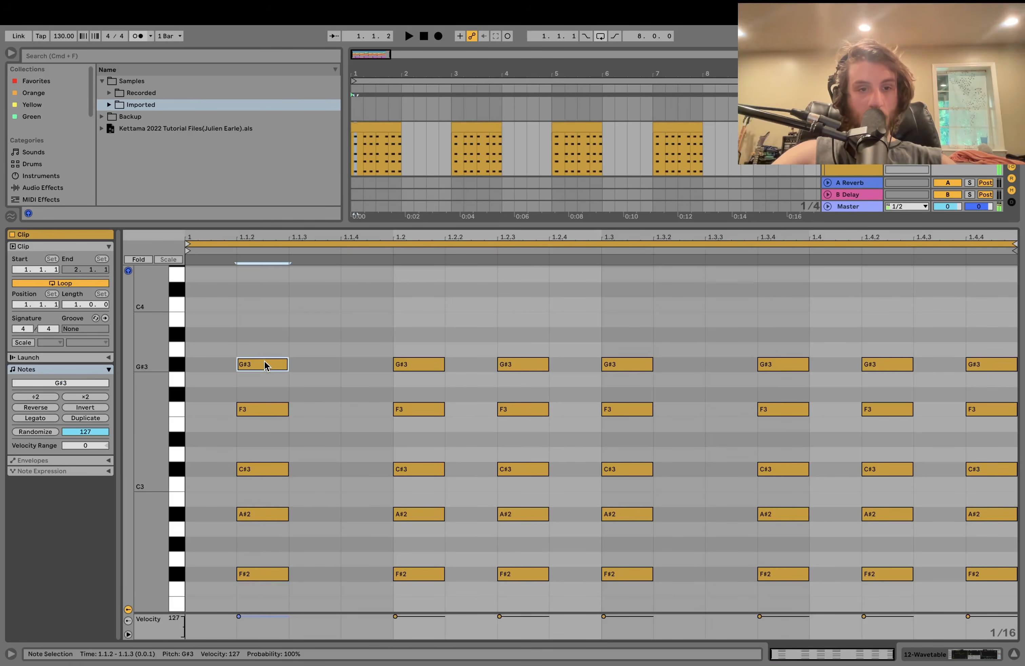
pyautogui.hotkey('shift', 'Down')
pyautogui.hotkey('shift', 'Up')
pyautogui.moveTo(260, 324); pyautogui.dragTo(258, 606)
pyautogui.press('space')
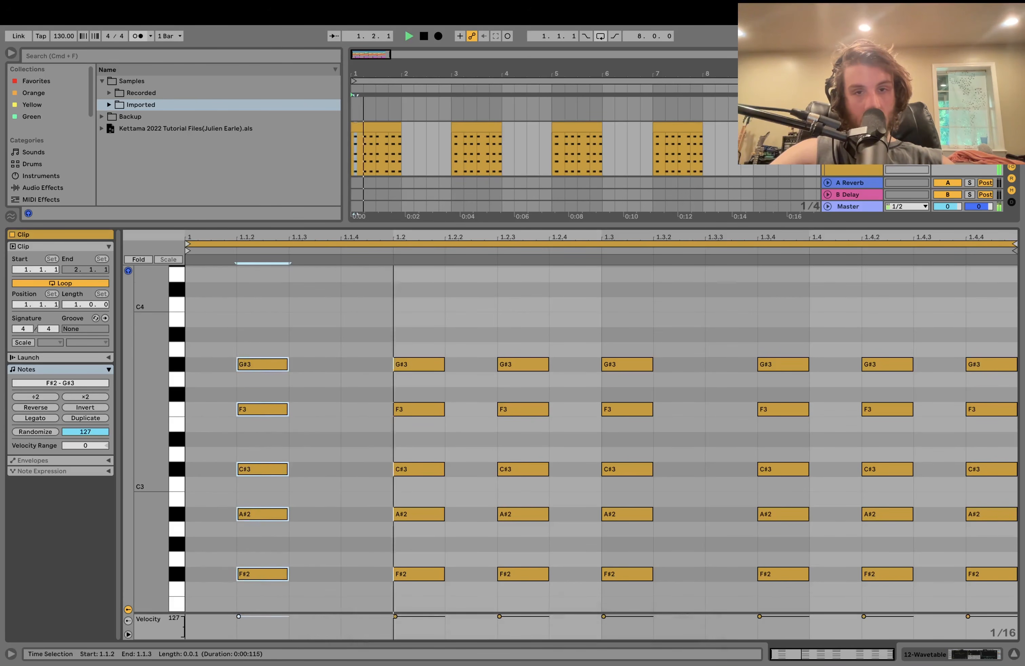
# - Return to the Wavetable synth and show its modulation matrix while playing
pyautogui.click(926, 653)
pyautogui.press('space')
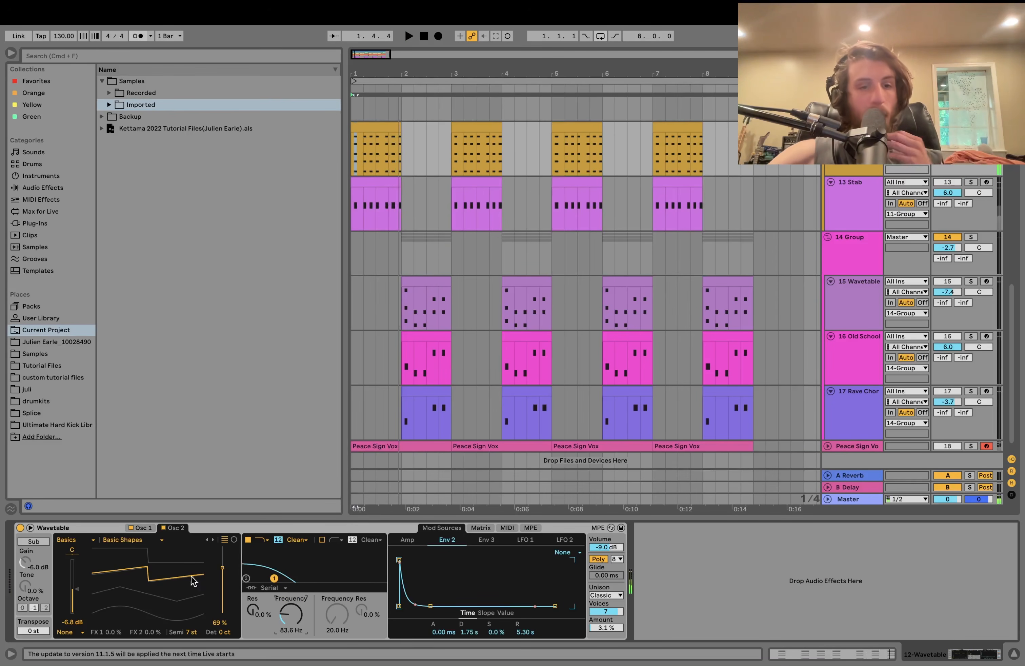
pyautogui.click(141, 530)
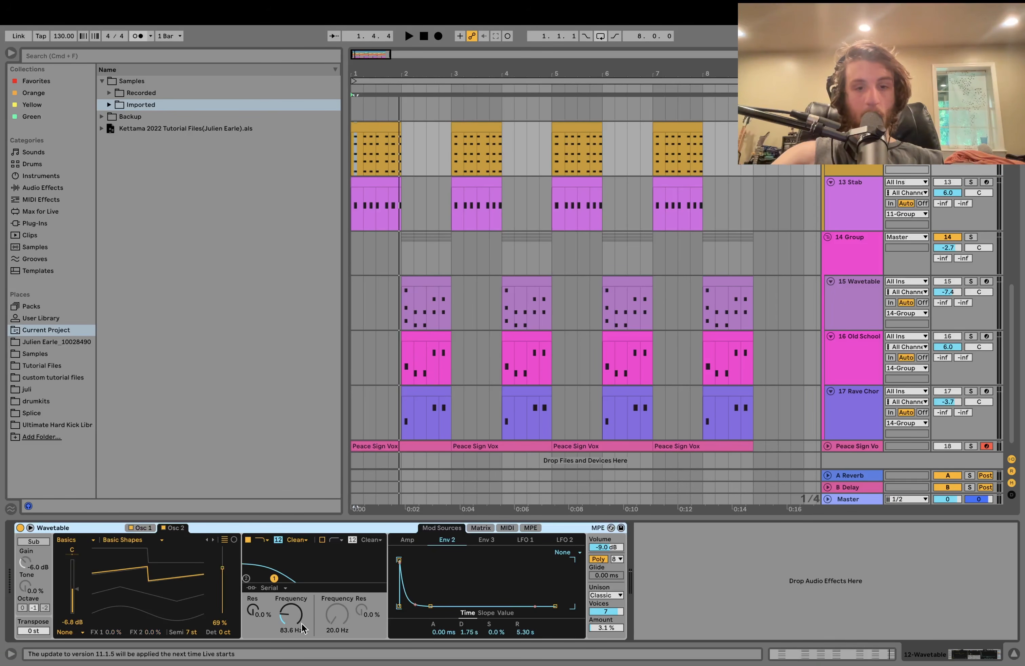
pyautogui.click(481, 528)
pyautogui.press('space')
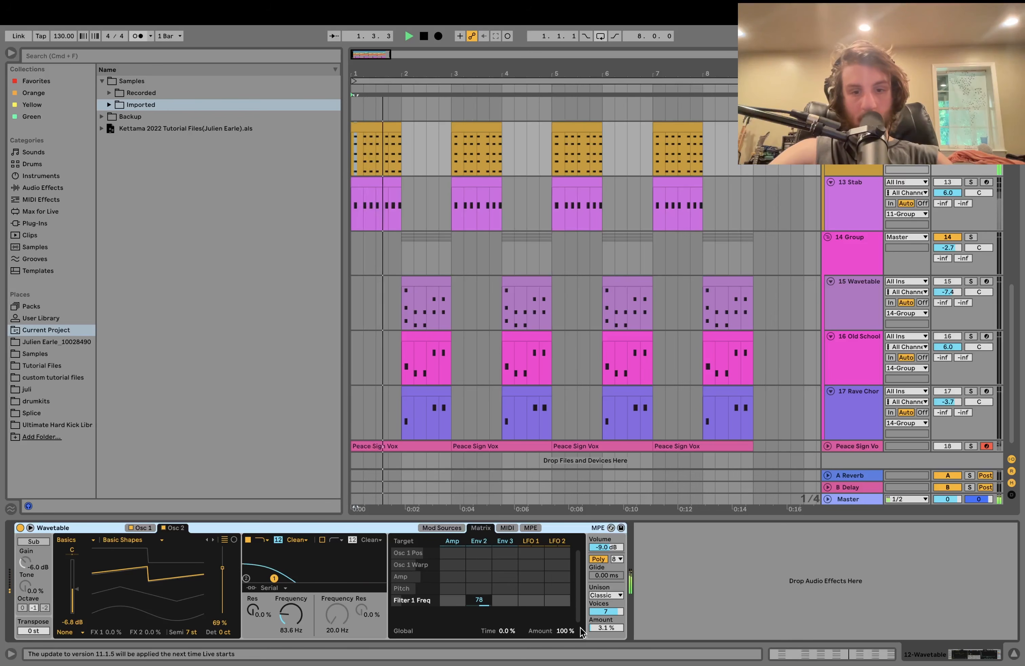
pyautogui.press('space')
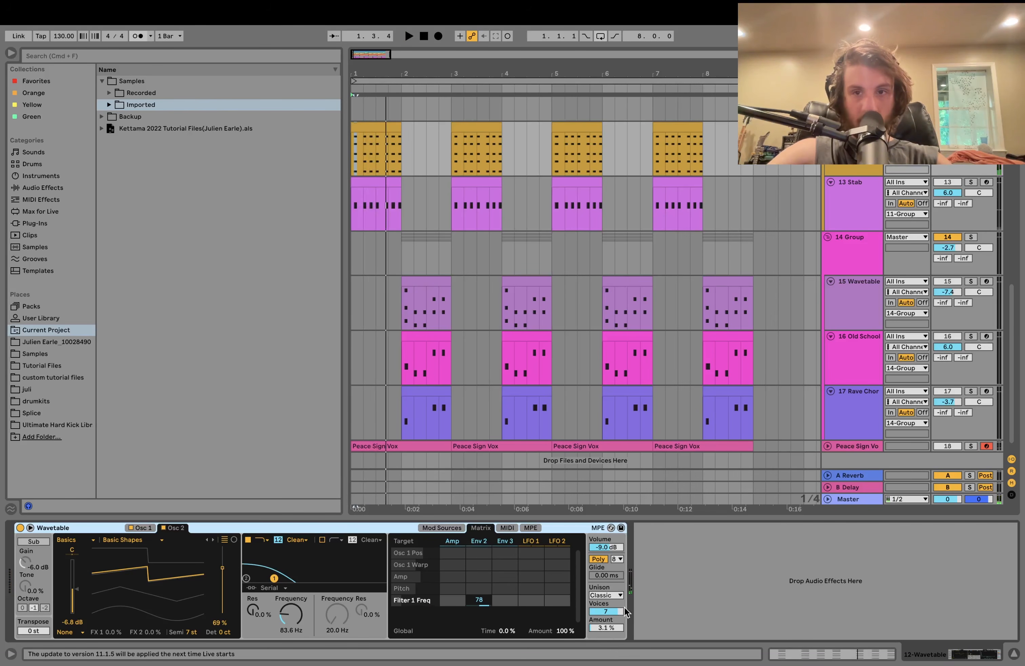
pyautogui.press('space')
pyautogui.press('space')
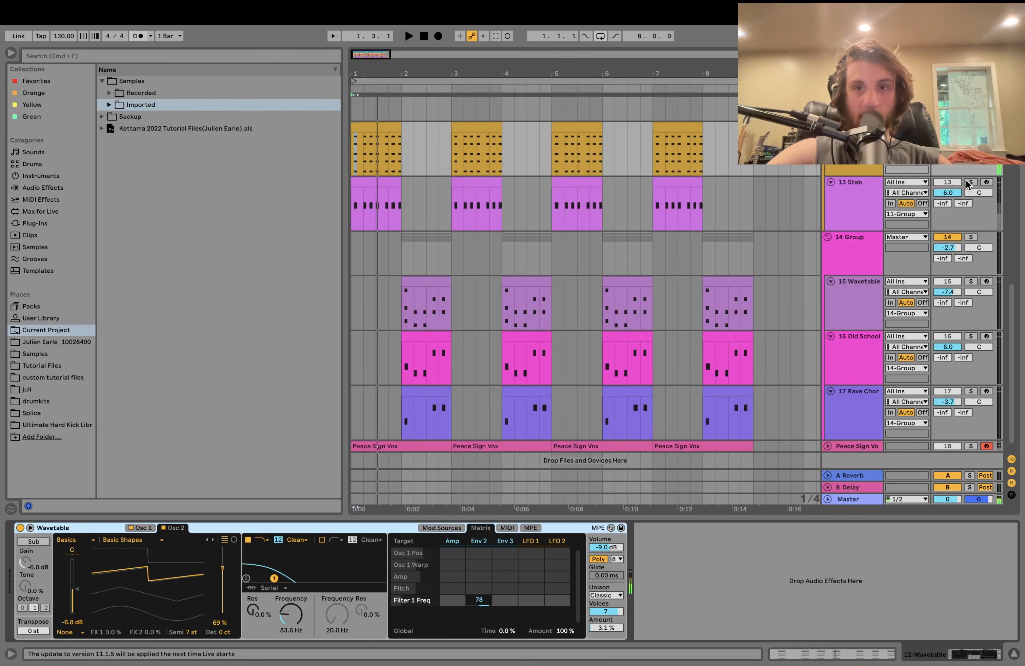
# - Solo 13 Stab instead and view its Simpler sample waveform during playback
pyautogui.click(971, 182)
pyautogui.click(862, 209)
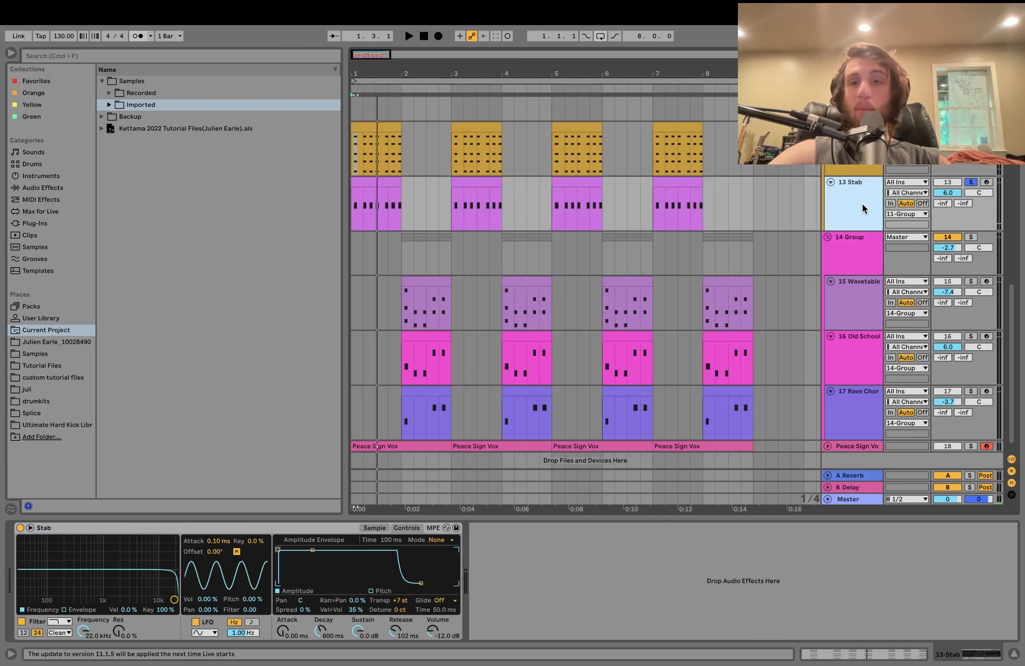
pyautogui.press('space')
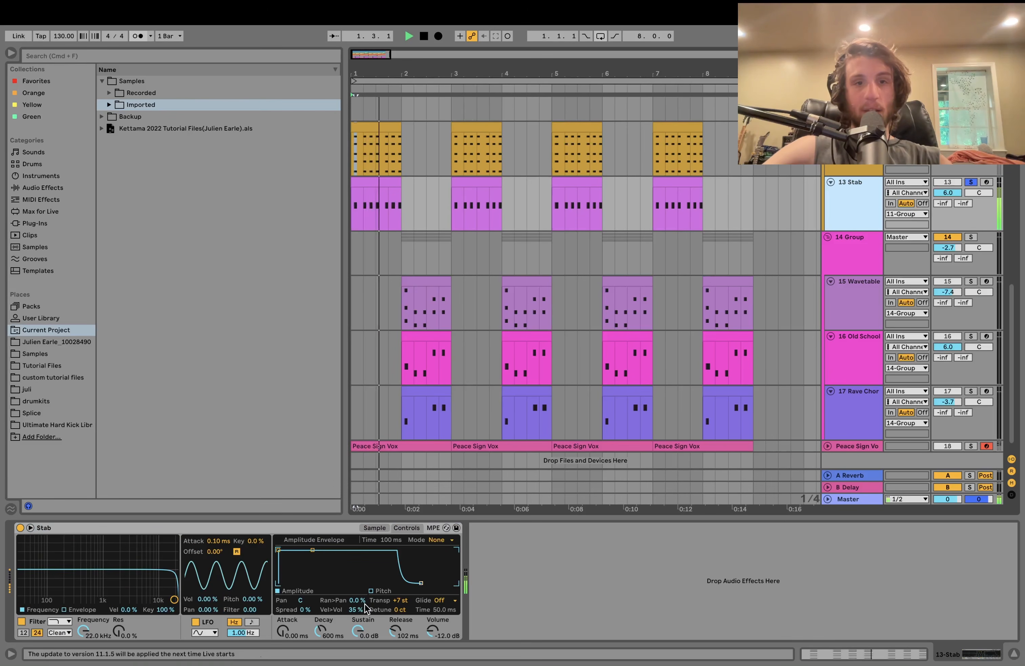
pyautogui.click(374, 527)
pyautogui.press('space')
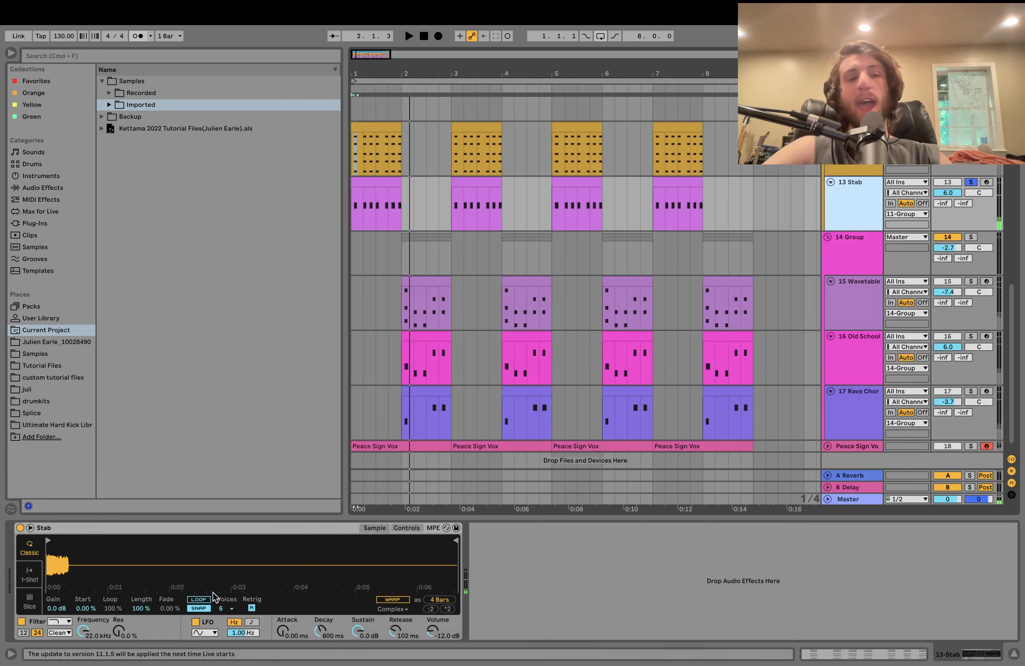
pyautogui.press('space')
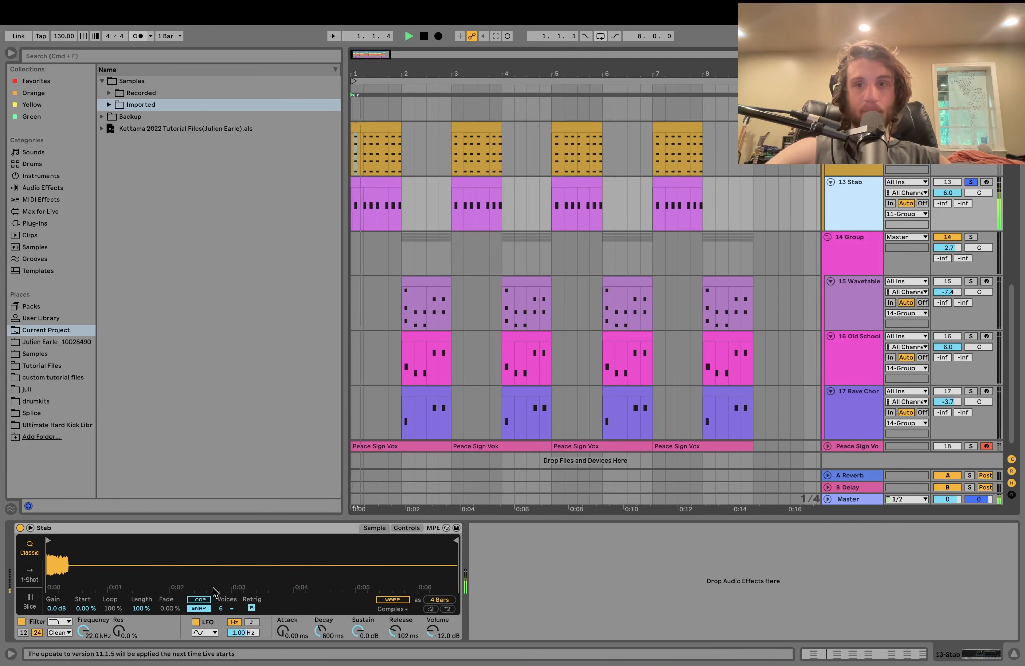
pyautogui.scroll(5, 607, 106)
# - Select 12 Wavetable and solo it instead of 13 Stab, restarting from bar 1
pyautogui.click(842, 209)
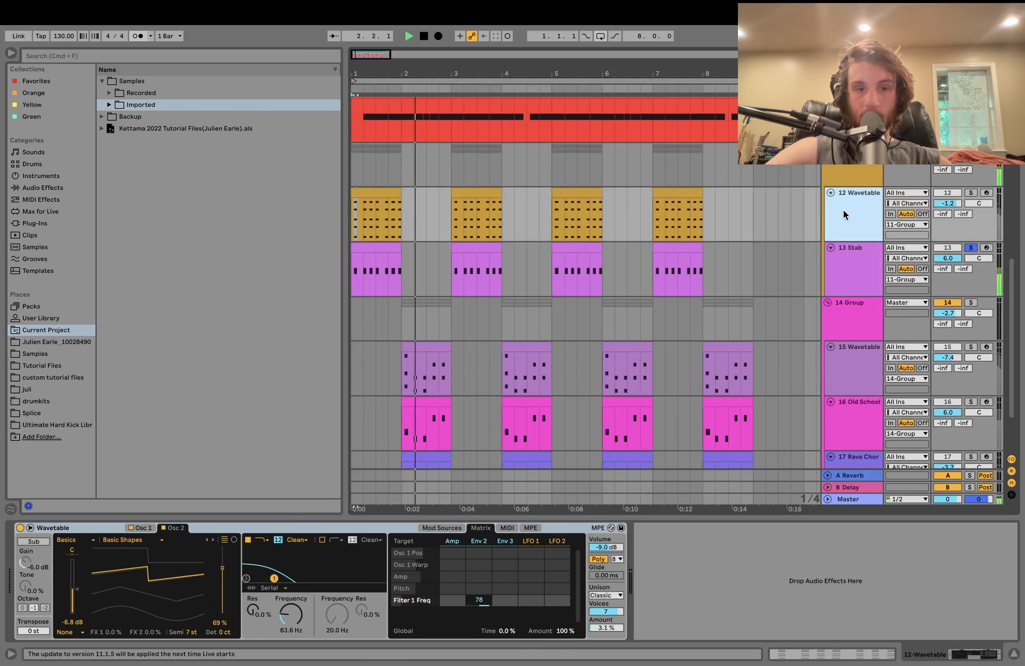
pyautogui.press('space')
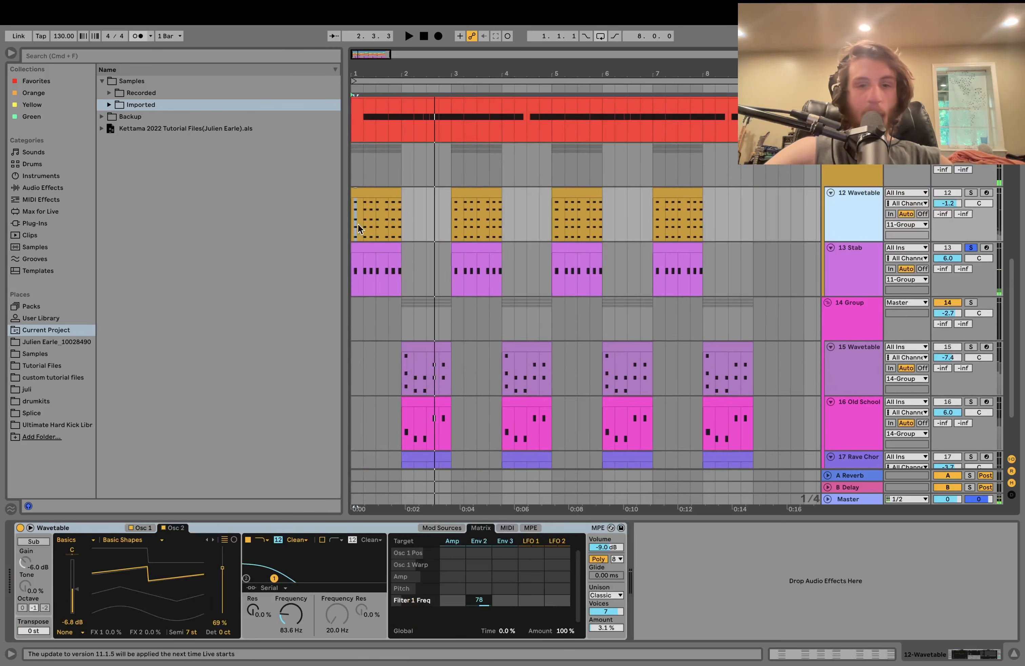
pyautogui.click(970, 193)
pyautogui.press('space')
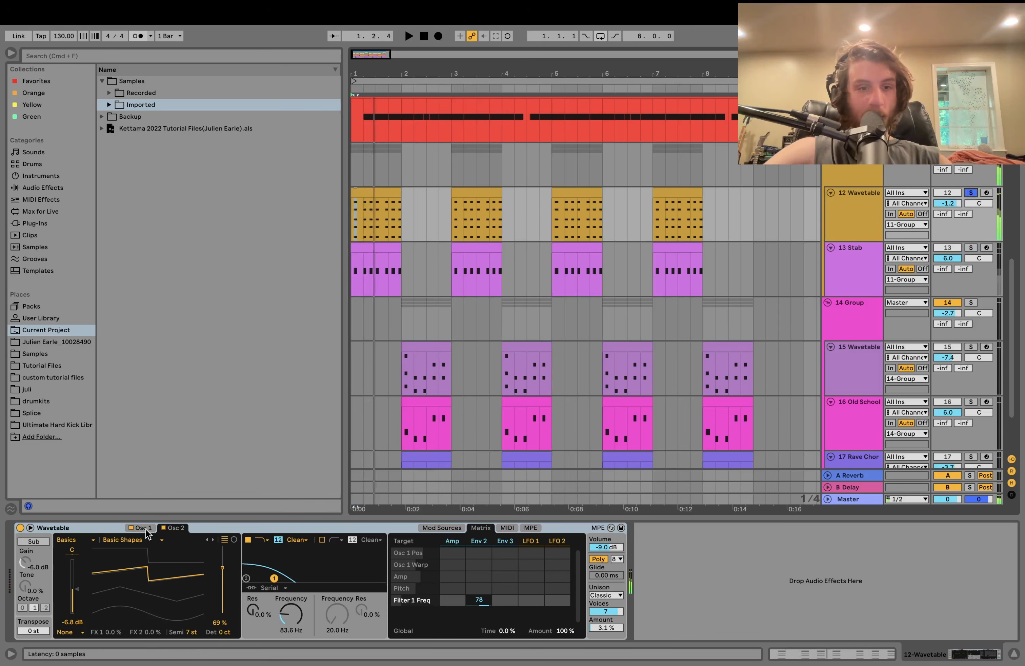
# - Compare Osc 2 transpose at 0 st versus 7 semitones, then solo 13 Stab too
pyautogui.click(146, 529)
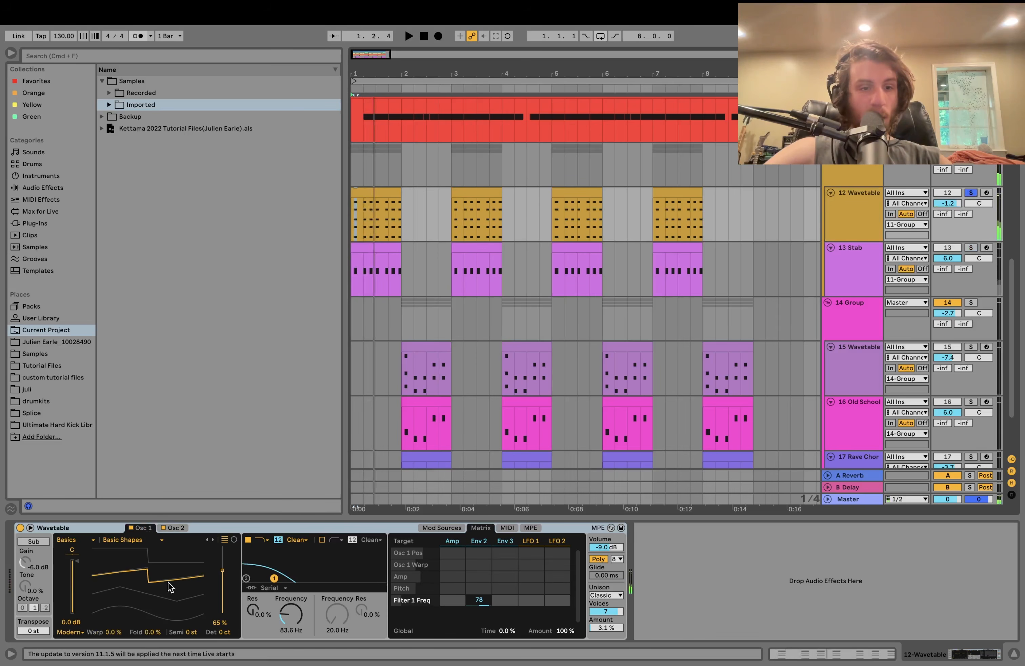
pyautogui.click(180, 531)
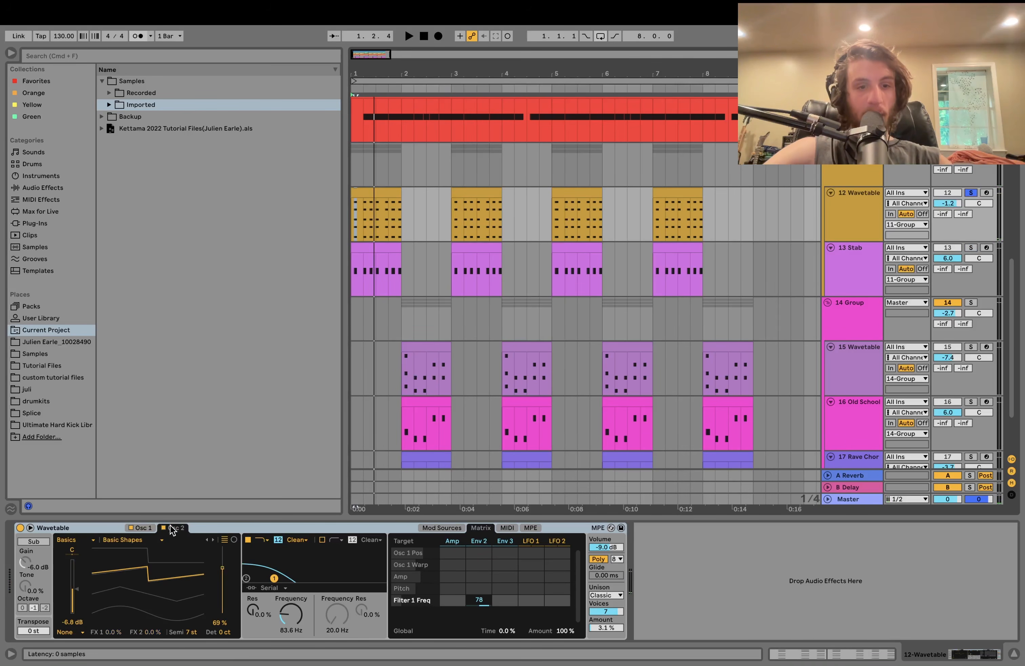
pyautogui.doubleClick(195, 632)
pyautogui.press('space')
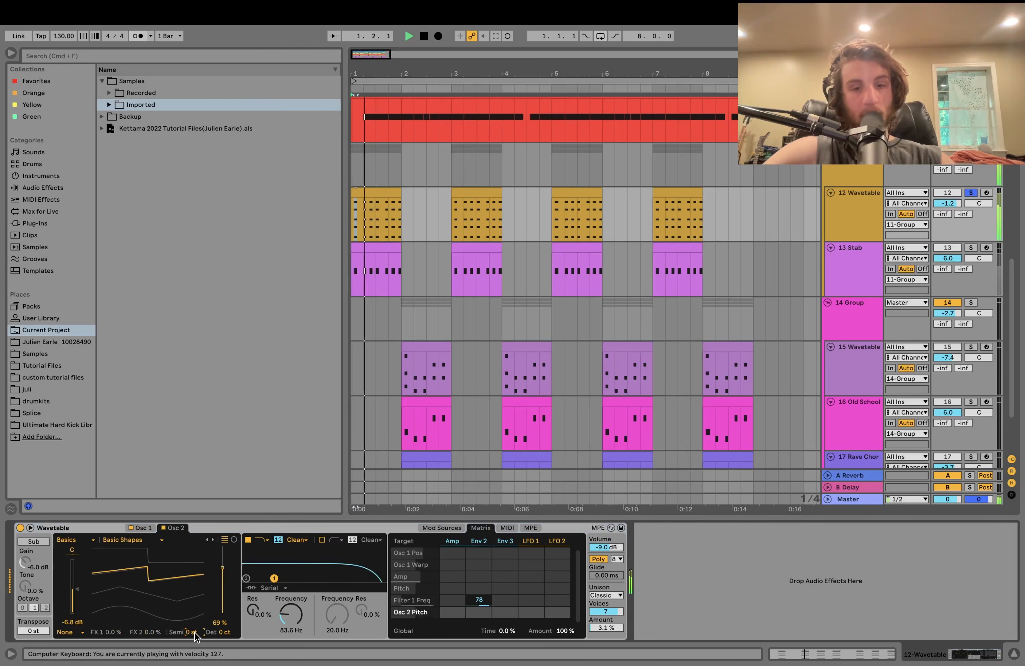
pyautogui.press('super+z')
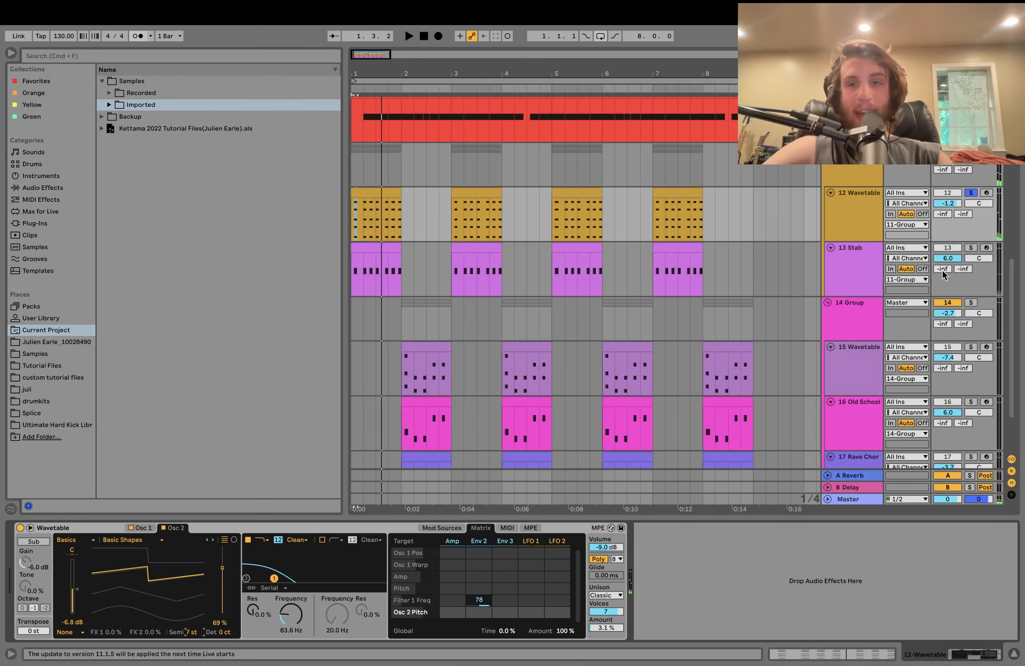
pyautogui.press('space')
pyautogui.press('space')
pyautogui.click(972, 248)
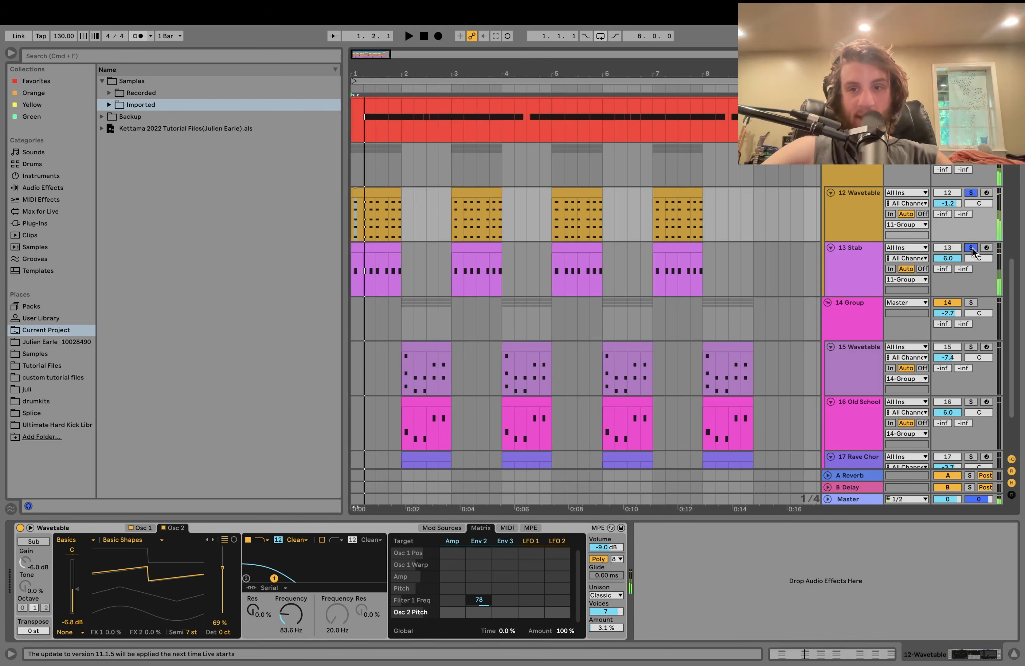
pyautogui.click(856, 266)
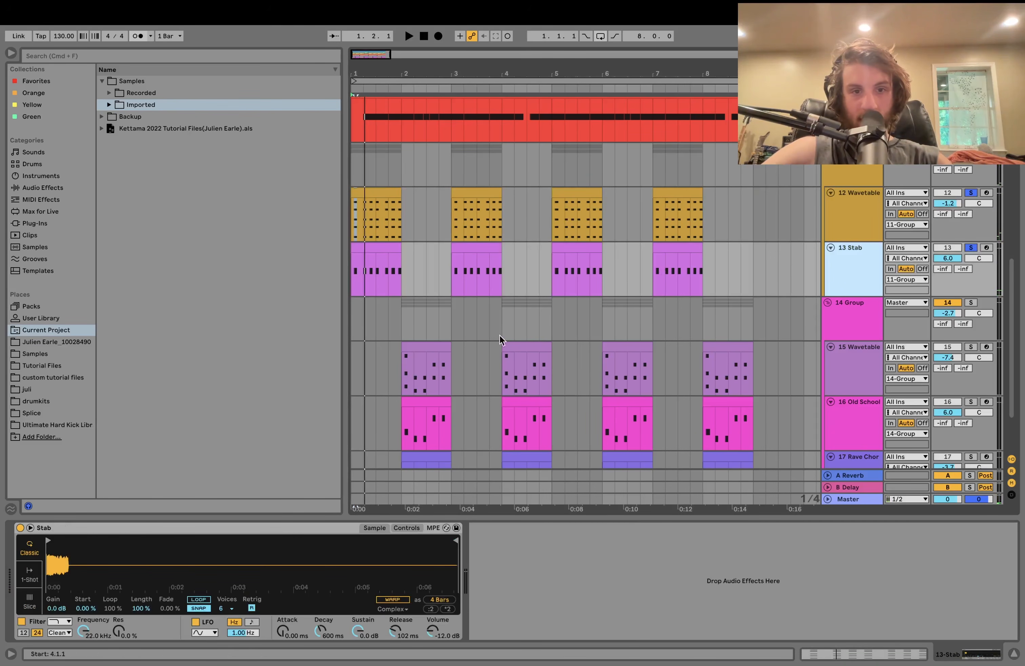
# - Unsolo 13 Stab and select the first Stab clip and the 12 Wavetable track
pyautogui.click(970, 246)
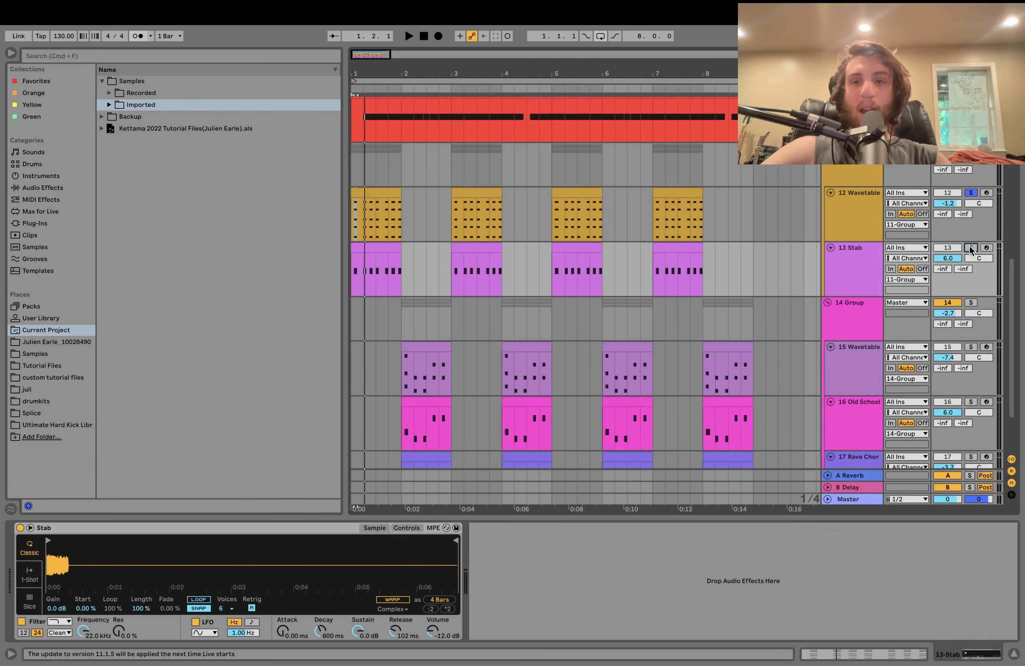
pyautogui.click(856, 244)
pyautogui.click(847, 217)
pyautogui.click(853, 268)
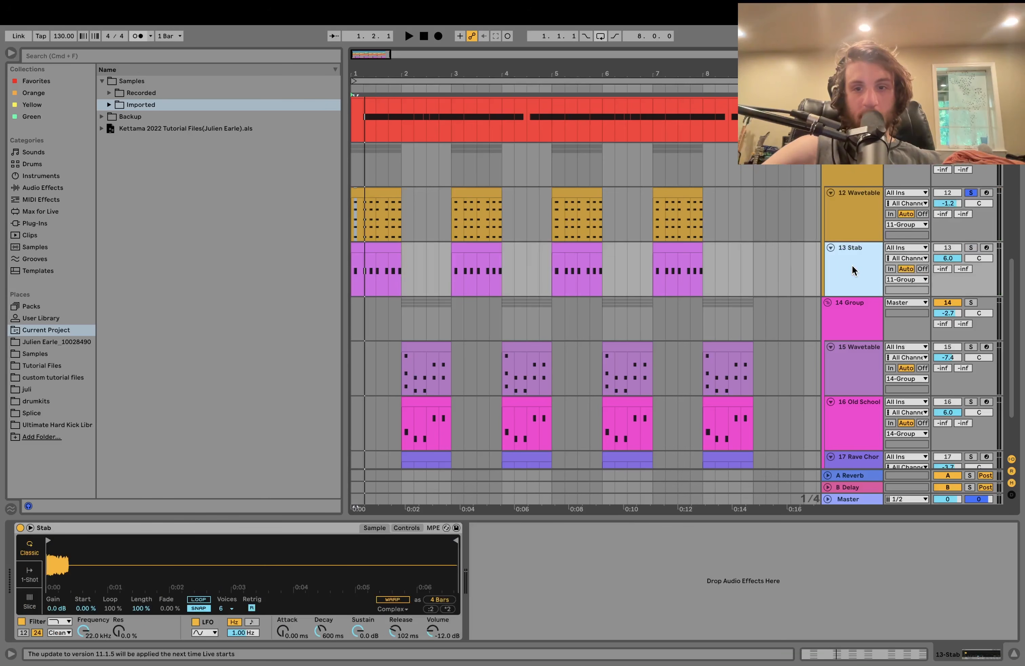
pyautogui.scroll(-4, 861, 358)
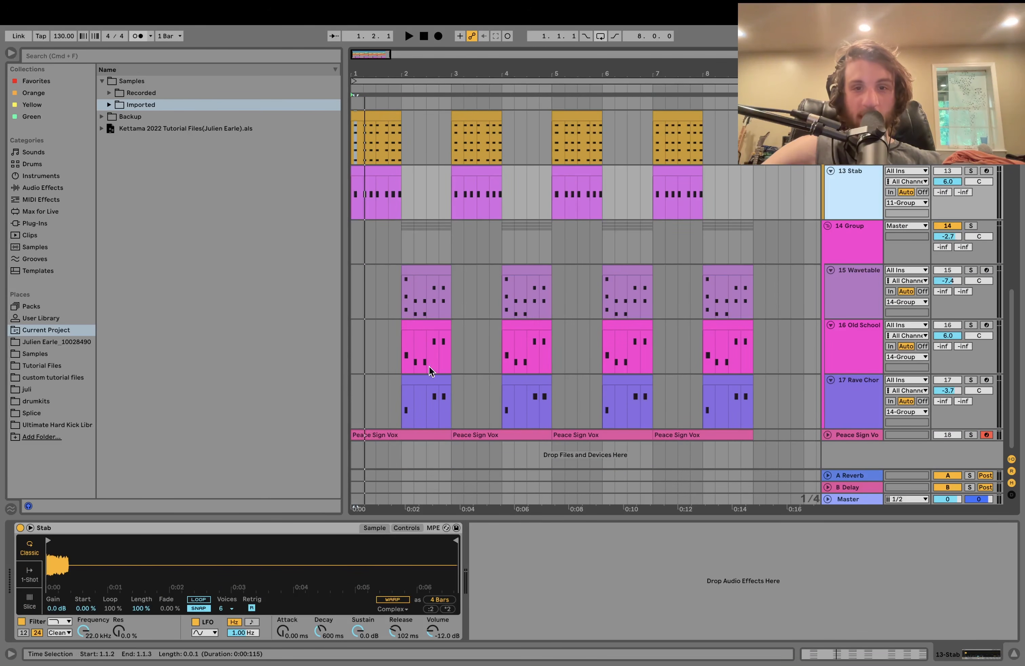
pyautogui.scroll(8, 428, 366)
pyautogui.scroll(-6, 484, 349)
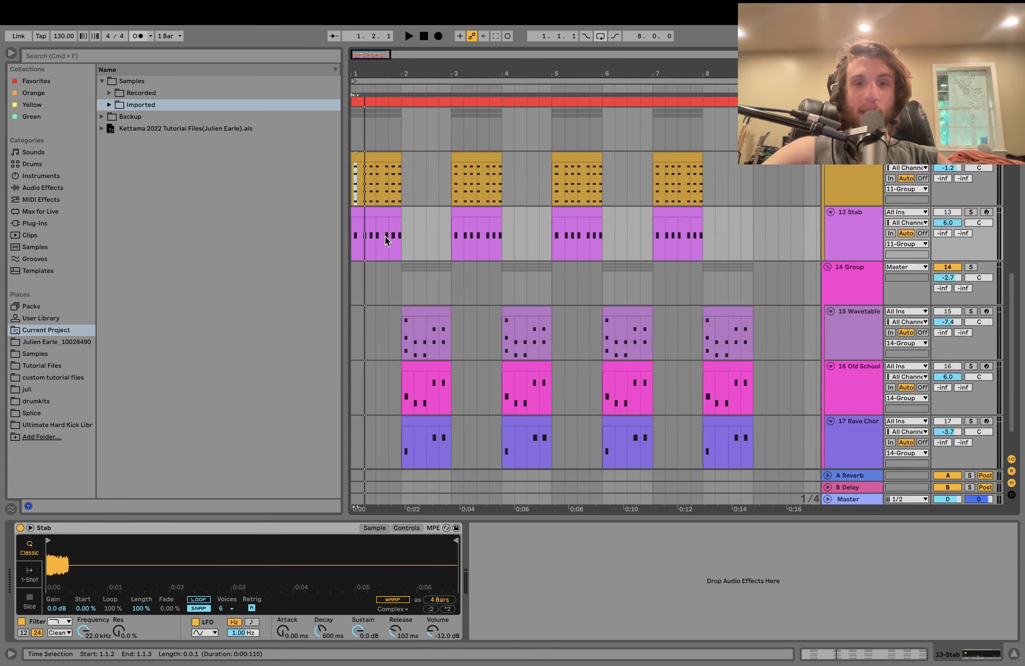
pyautogui.click(382, 212)
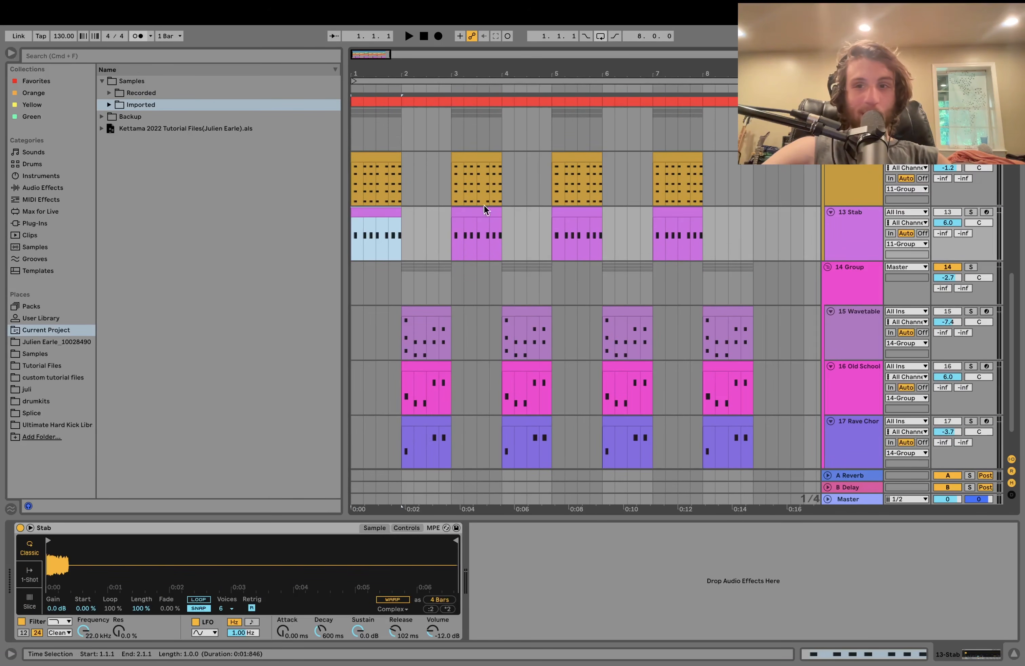
pyautogui.click(827, 165)
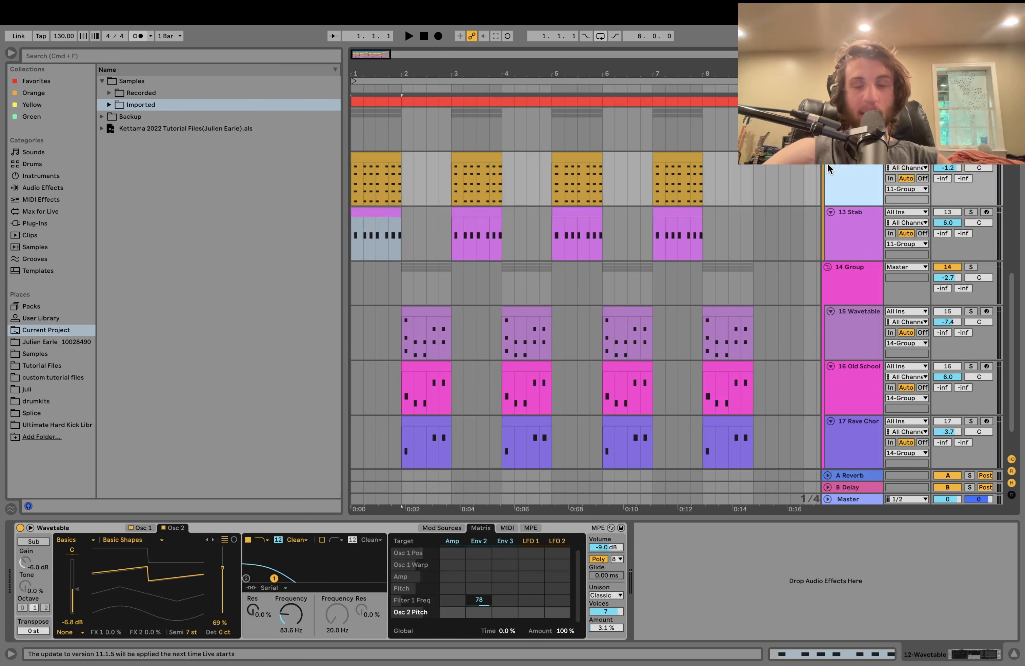
# - Re-solo 13 Stab and play it with its filter and envelope settings shown
pyautogui.click(972, 211)
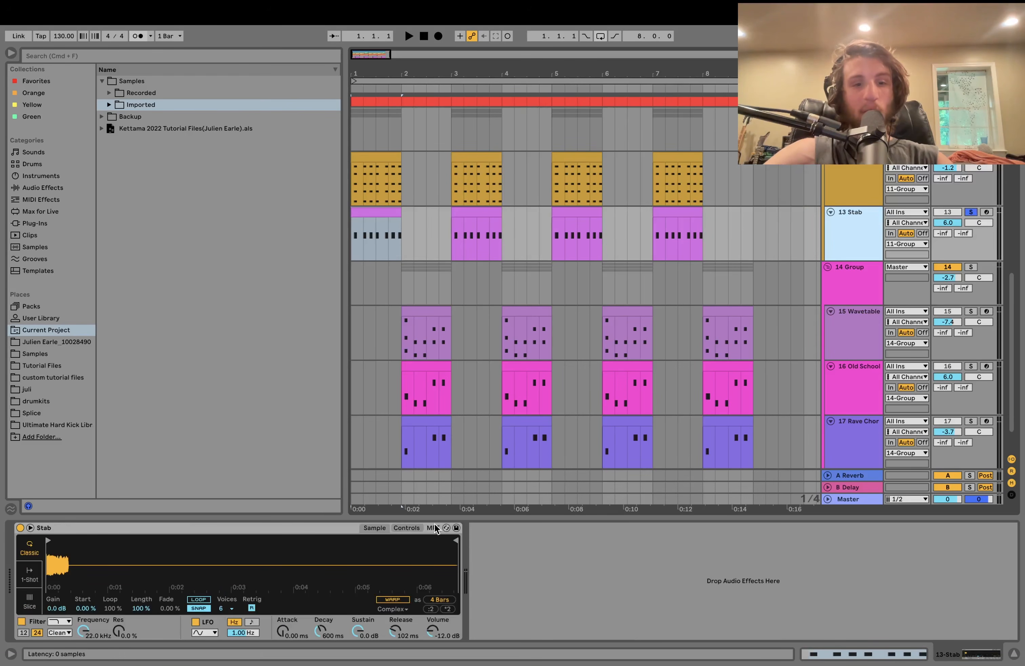
pyautogui.click(414, 528)
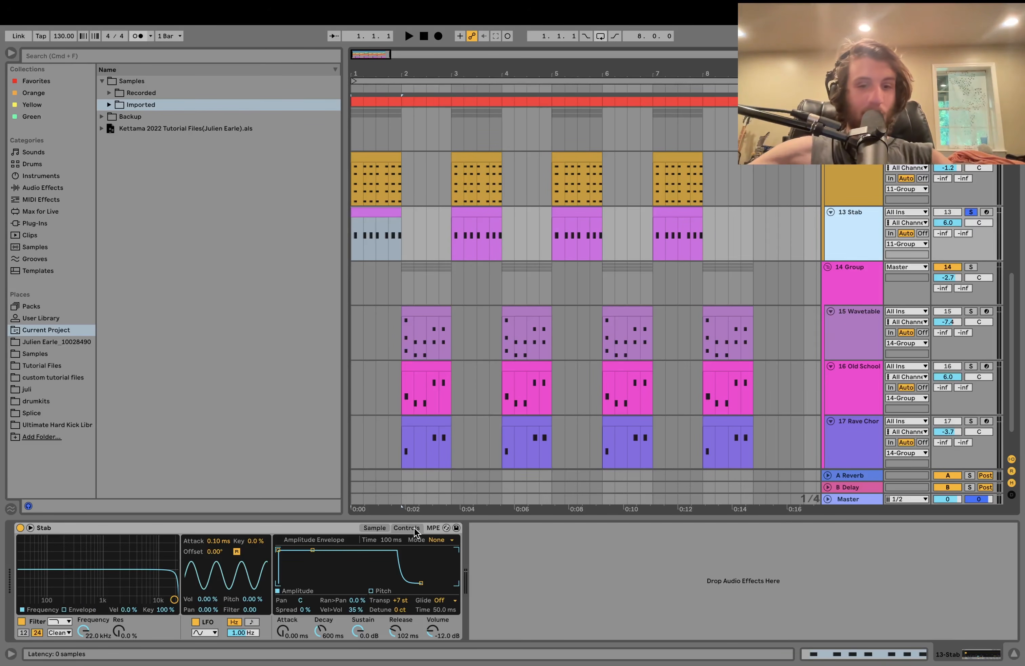
pyautogui.press('space')
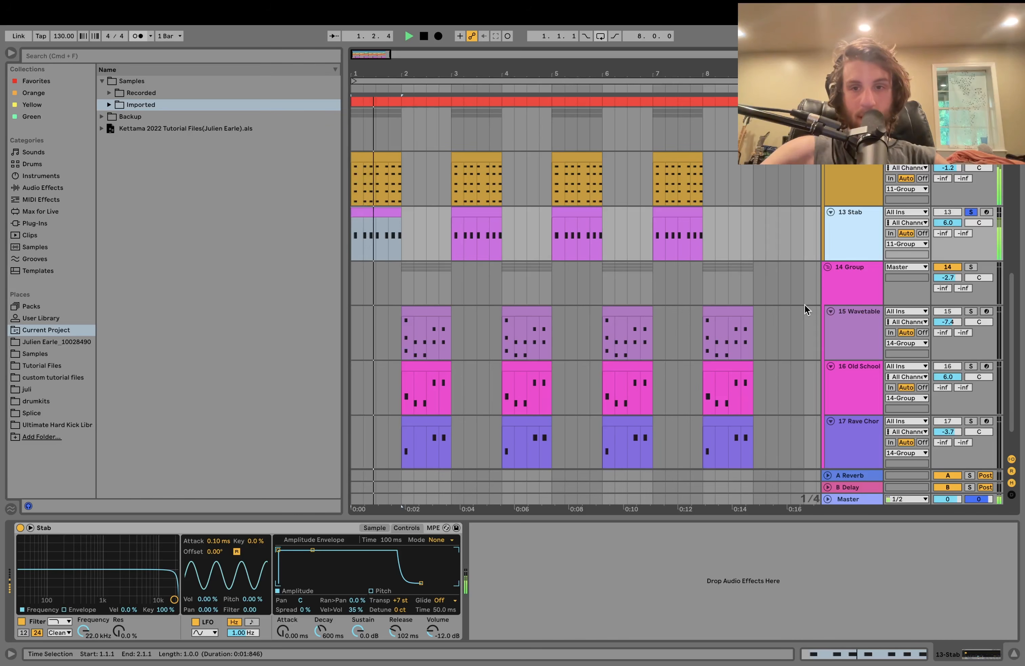
pyautogui.click(970, 157)
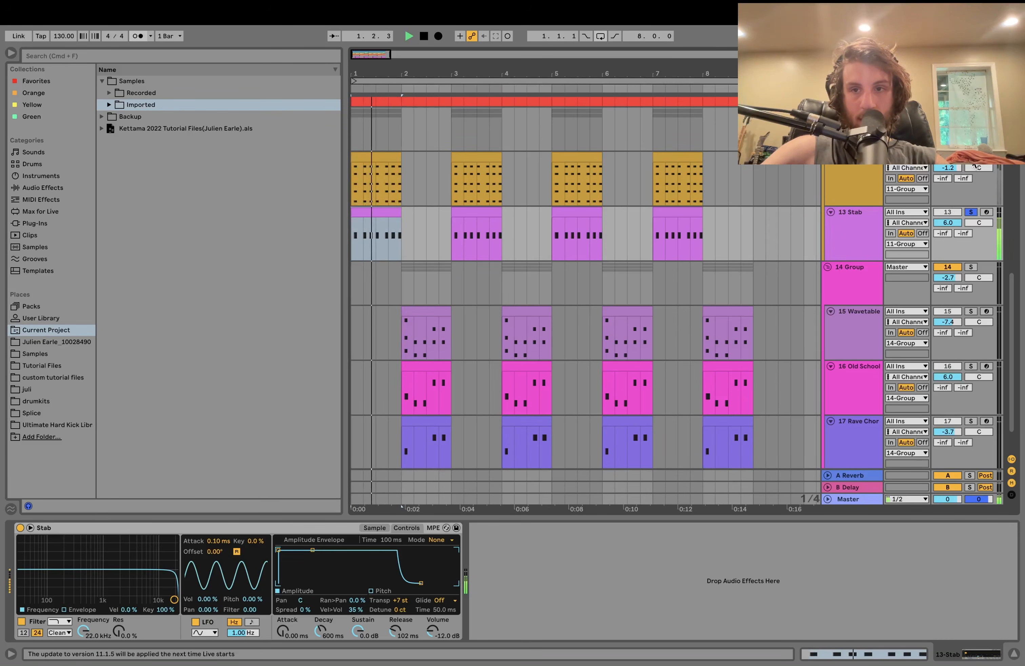
pyautogui.press('space')
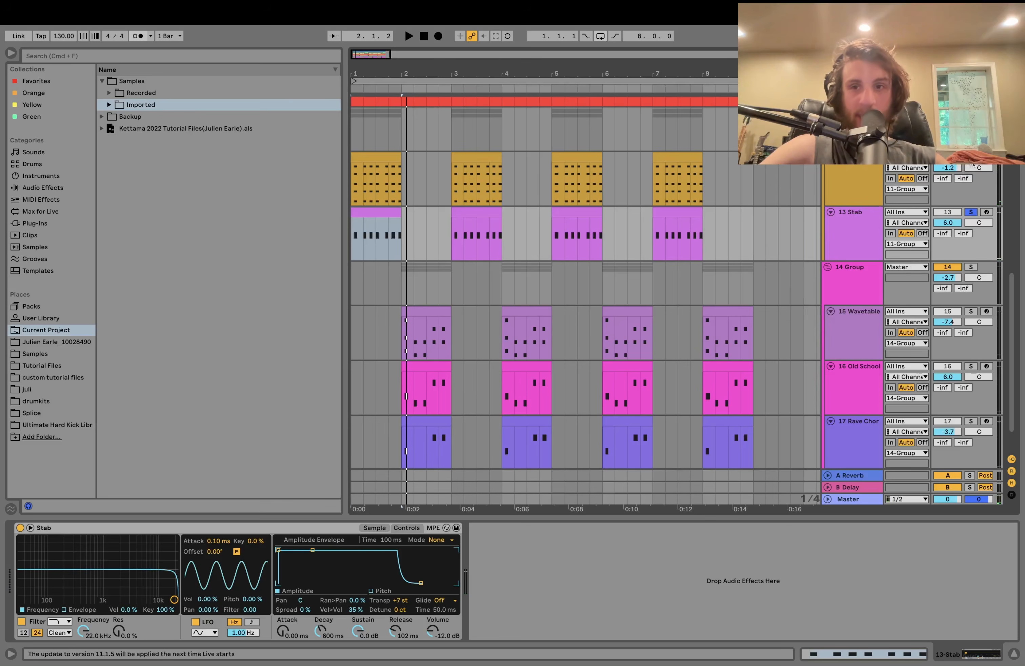
# - Replay from bar 1, then select 12 Wavetable and the 11-Group
pyautogui.press('space')
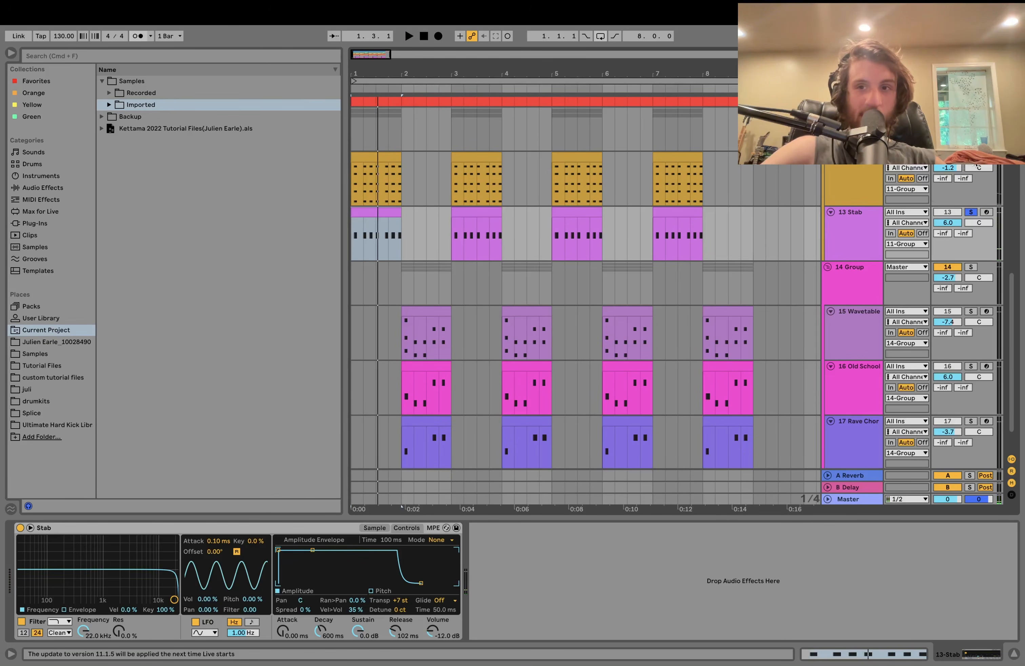
pyautogui.press('space')
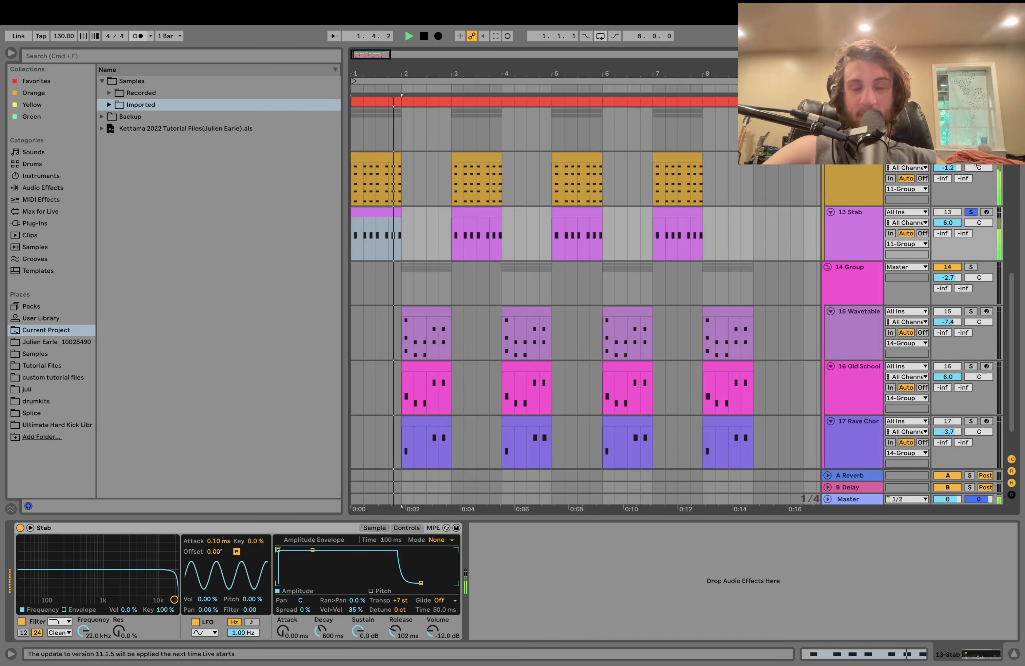
pyautogui.press('space')
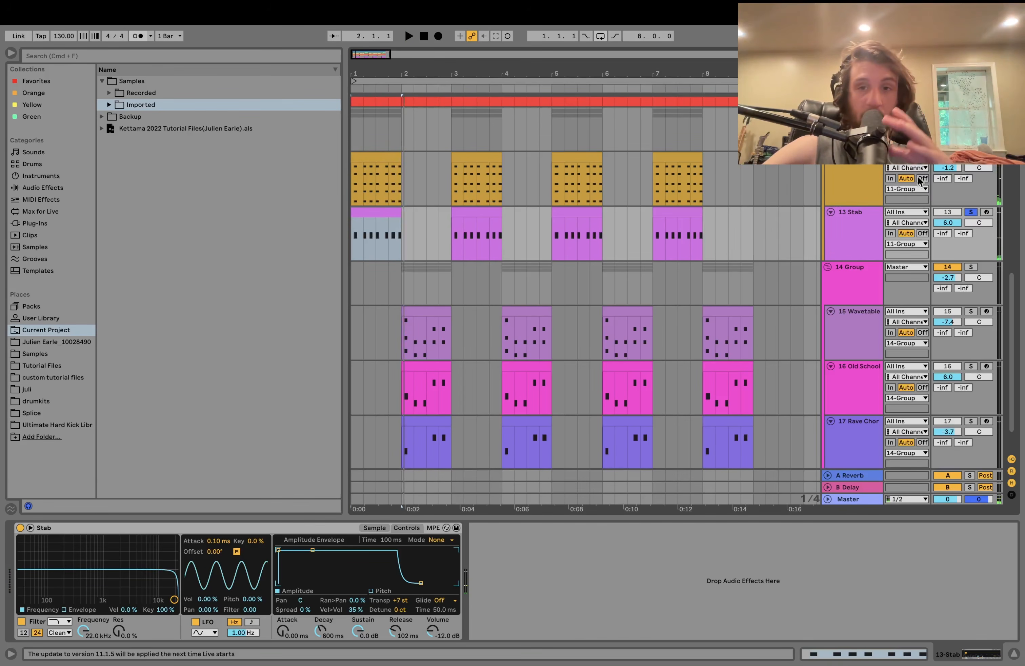
pyautogui.click(851, 201)
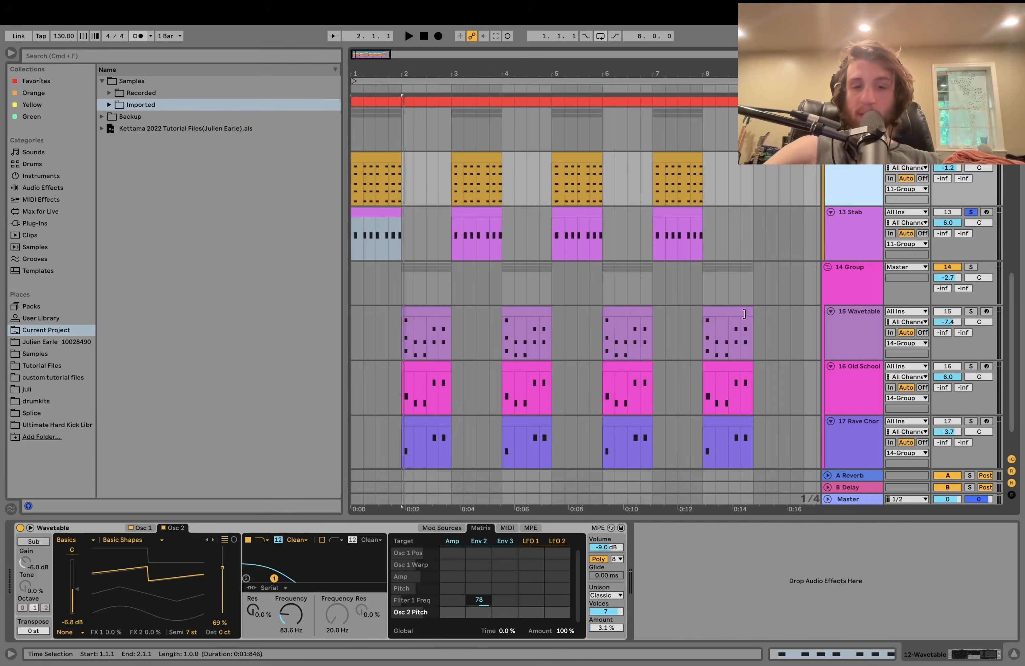
pyautogui.click(845, 138)
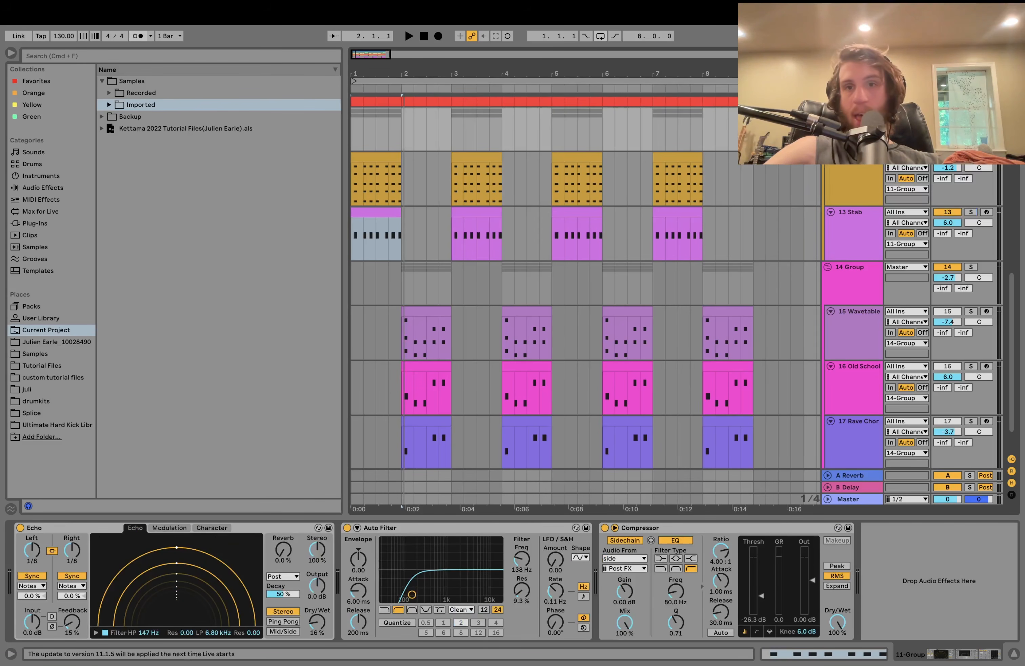
pyautogui.press('space')
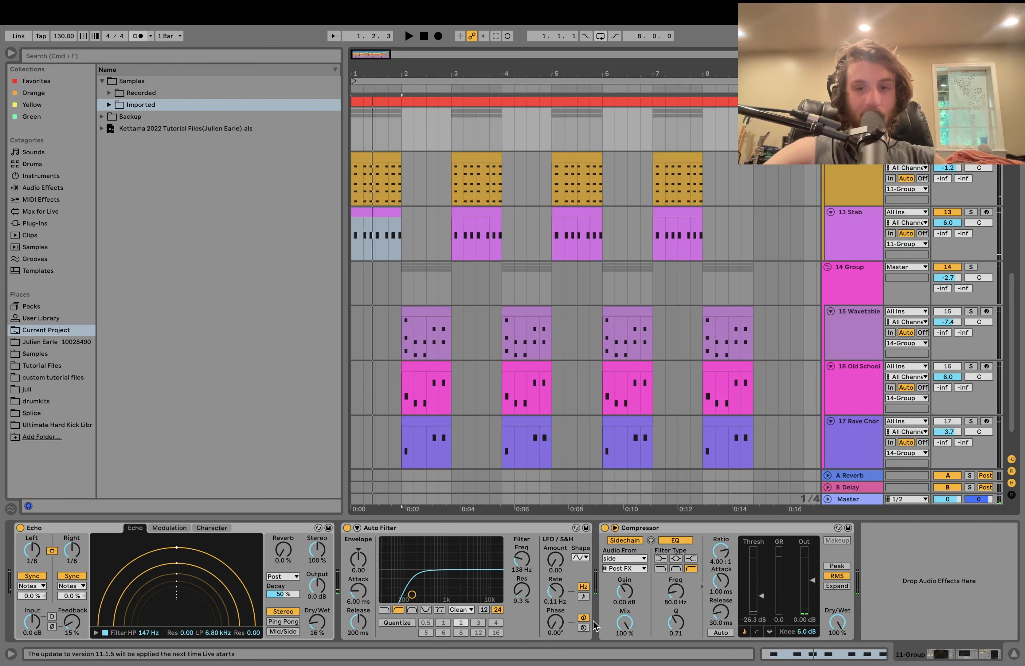
pyautogui.scroll(-2, 798, 295)
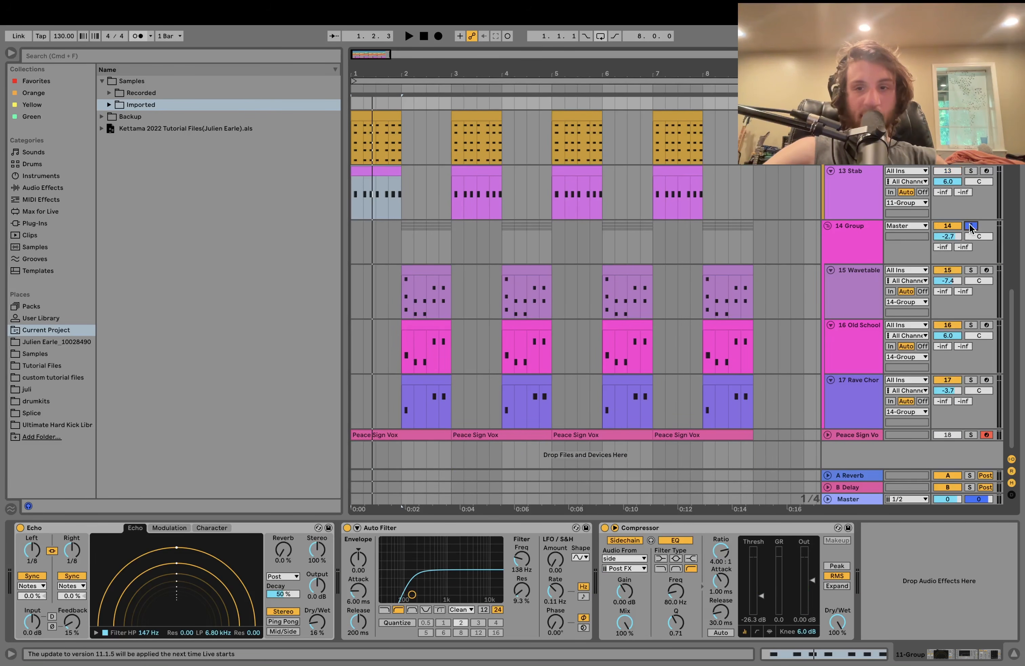
# - Play from bar 2 on 15 Wavetable and select the 16 Old School track
pyautogui.click(400, 285)
pyautogui.press('space')
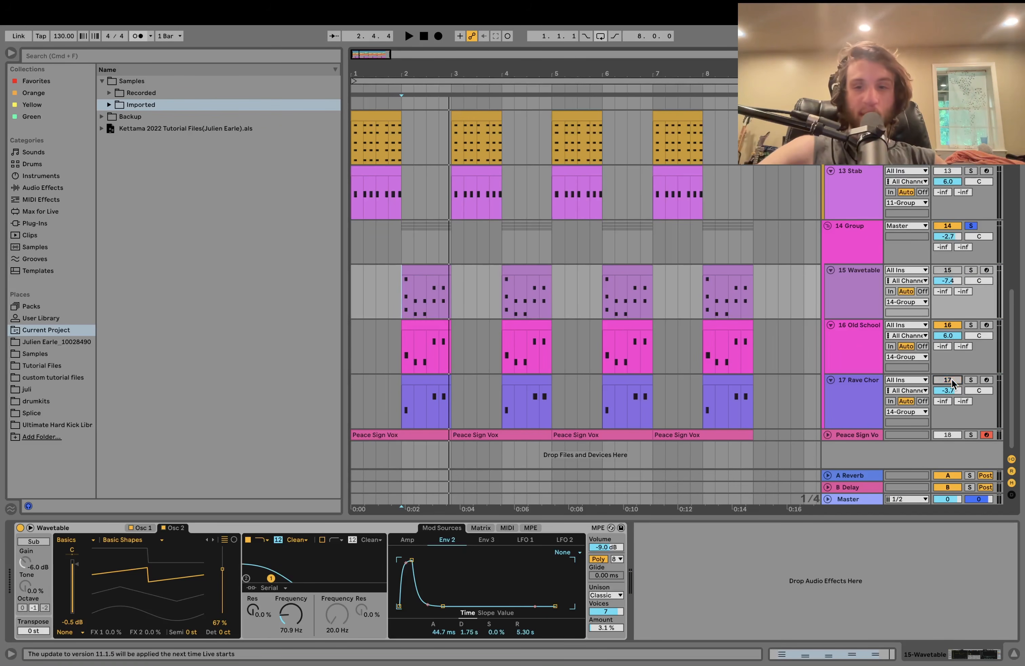
pyautogui.click(853, 337)
pyautogui.press('space')
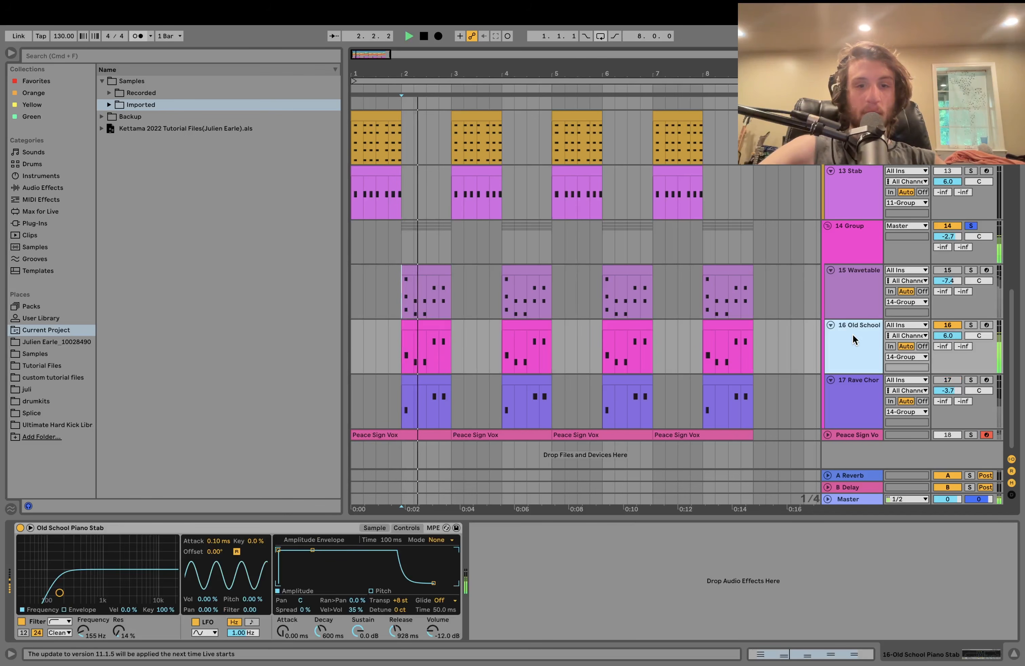
pyautogui.scroll(4, 853, 331)
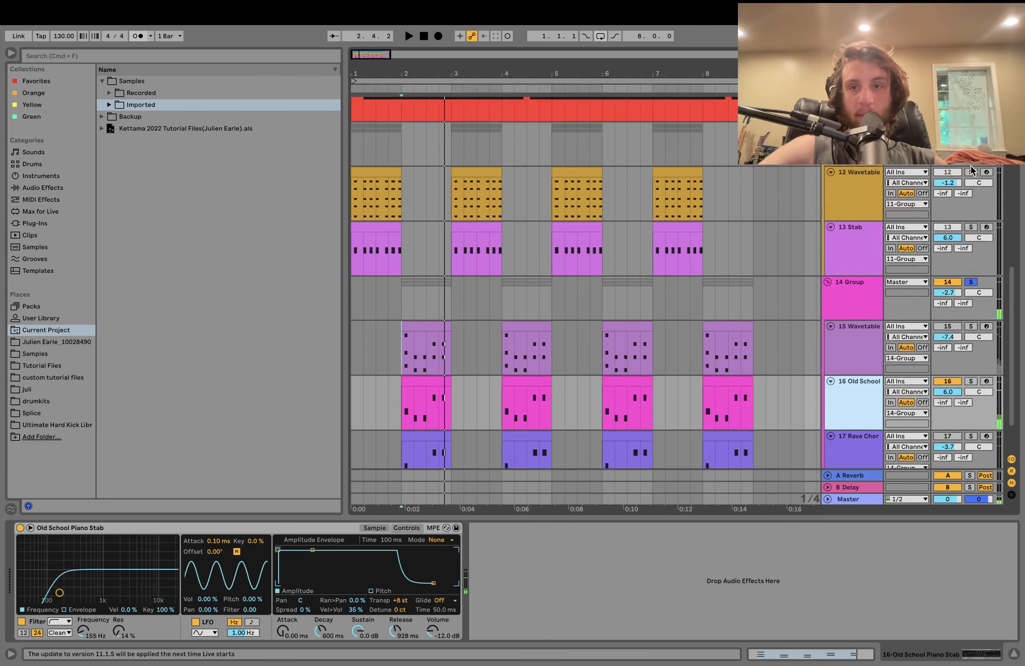
pyautogui.press('space')
# - Play the first Stab clip, then play the arrangement from bar 2
pyautogui.click(358, 251)
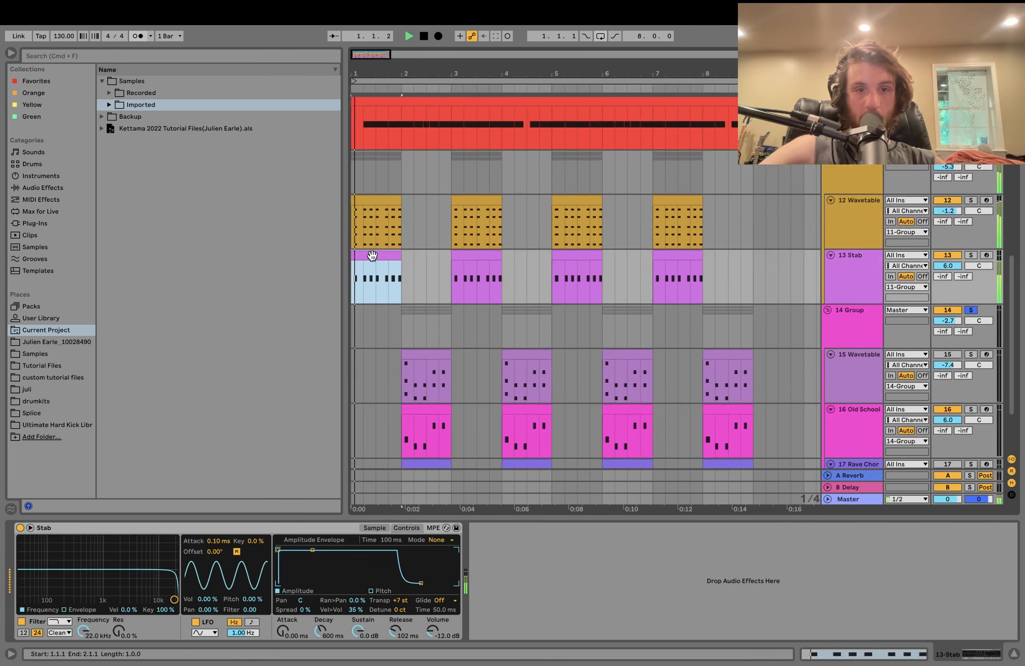
pyautogui.press('space')
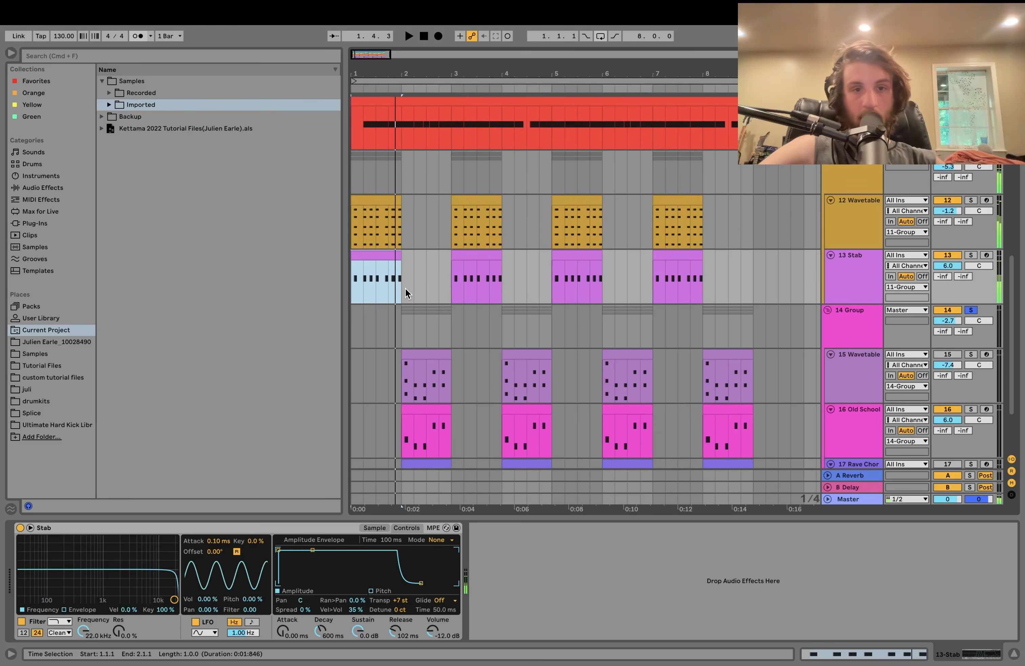
pyautogui.click(401, 288)
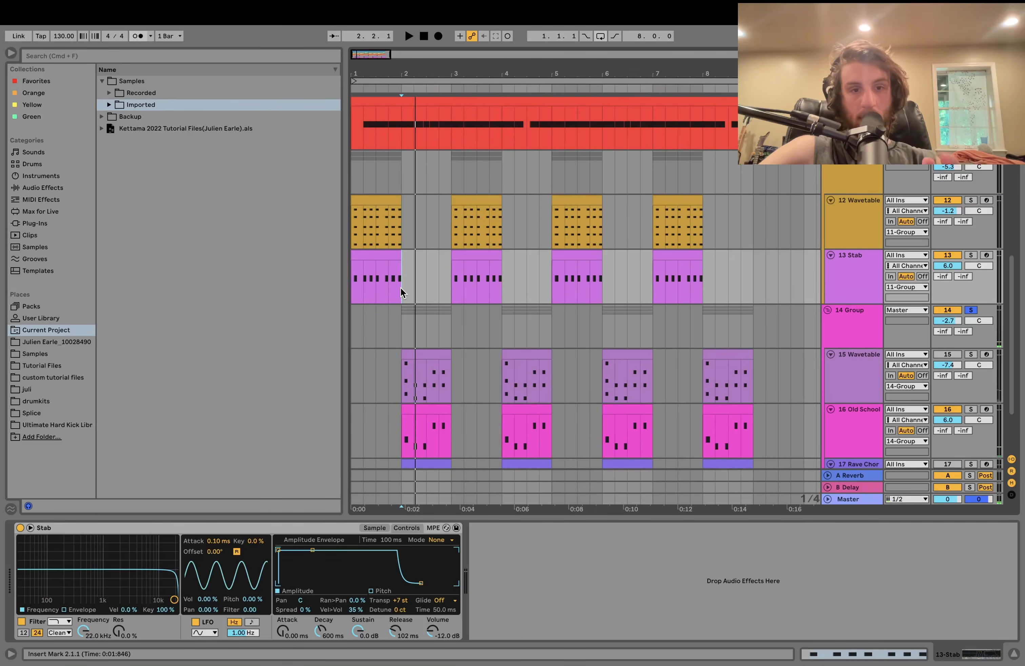
pyautogui.press('space')
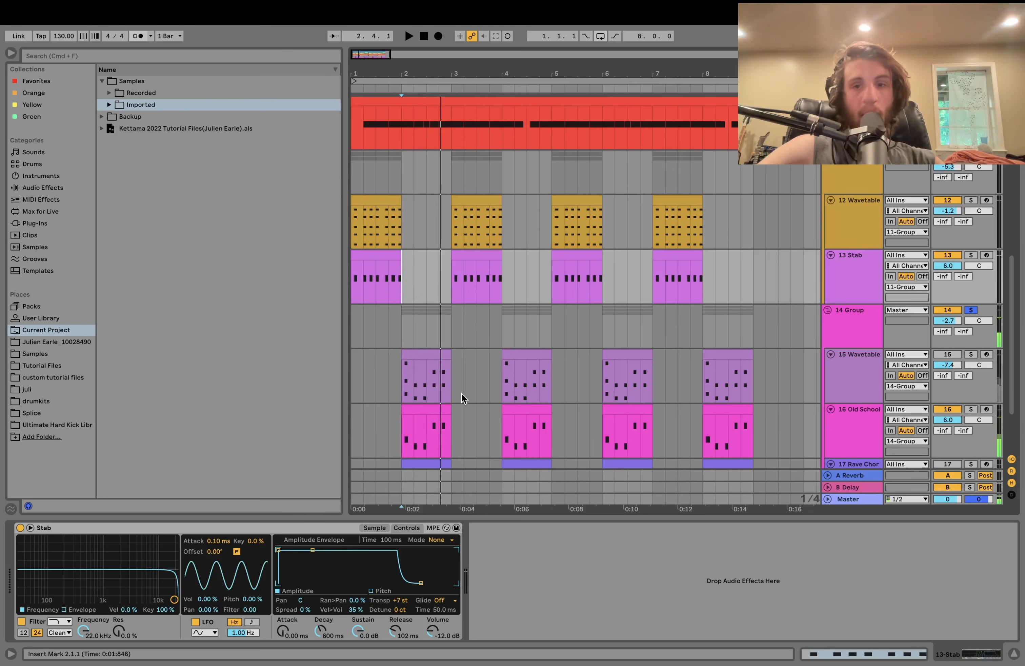
pyautogui.scroll(-3, 476, 350)
# - Preview the first Old School clip's notes and select the first Wavetable chord clip
pyautogui.doubleClick(429, 326)
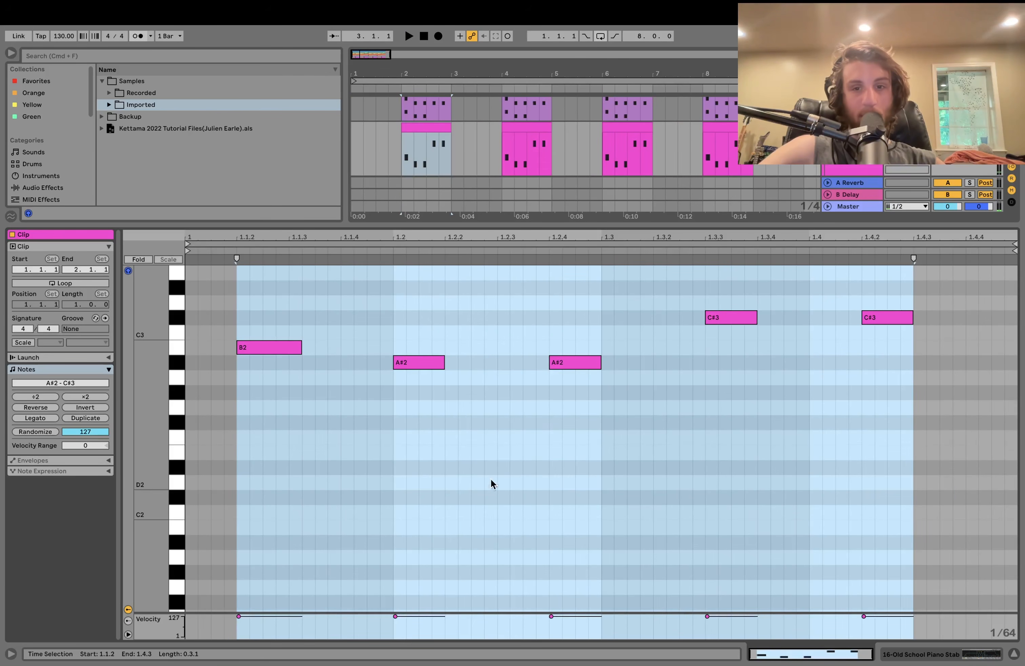
pyautogui.press('space')
pyautogui.click(954, 655)
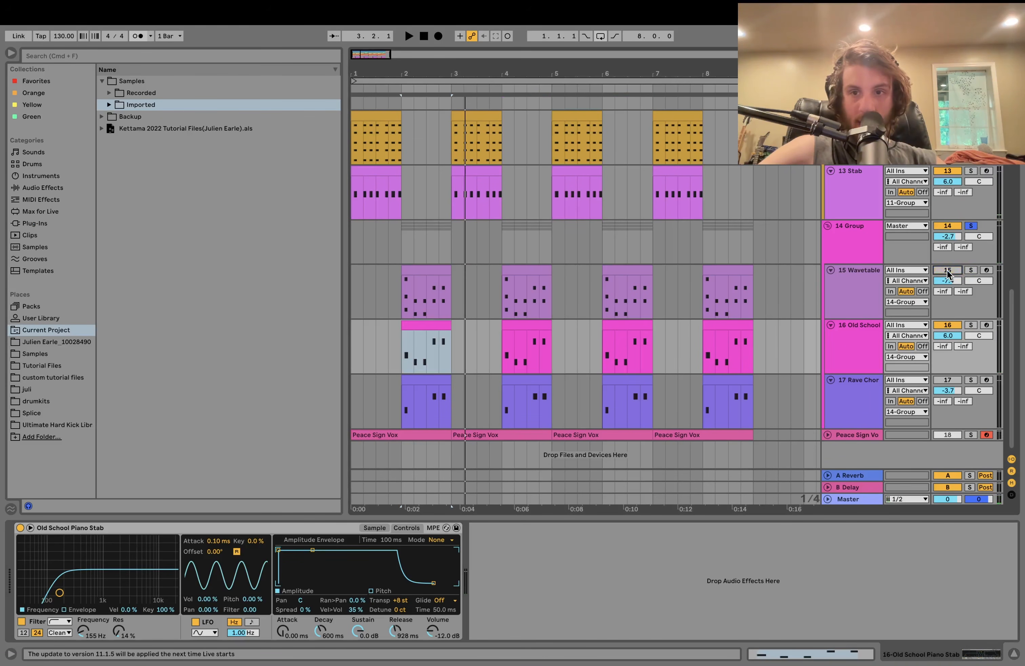
pyautogui.click(849, 311)
pyautogui.press('space')
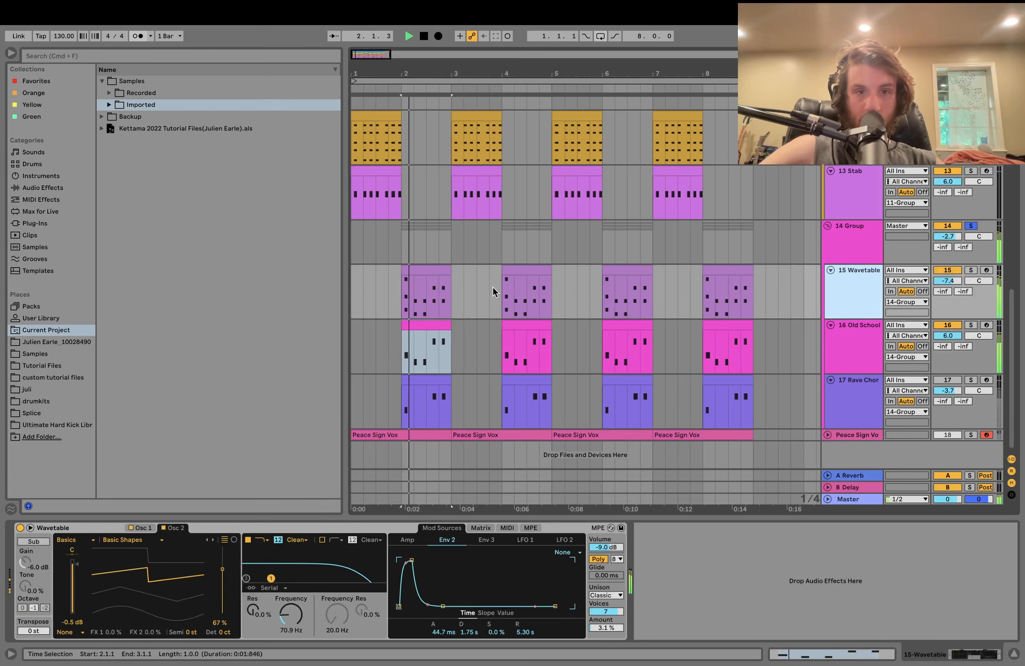
pyautogui.click(412, 269)
pyautogui.press('space')
# - Solo 15 Wavetable, play its chord clip's notes, then return to the synth
pyautogui.click(971, 269)
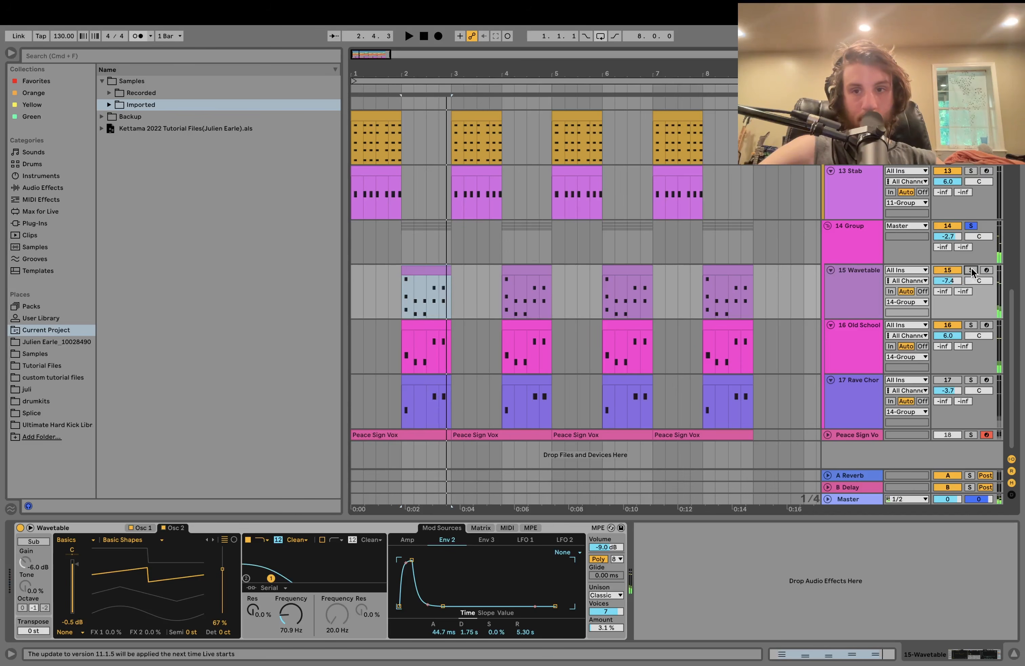
pyautogui.doubleClick(428, 283)
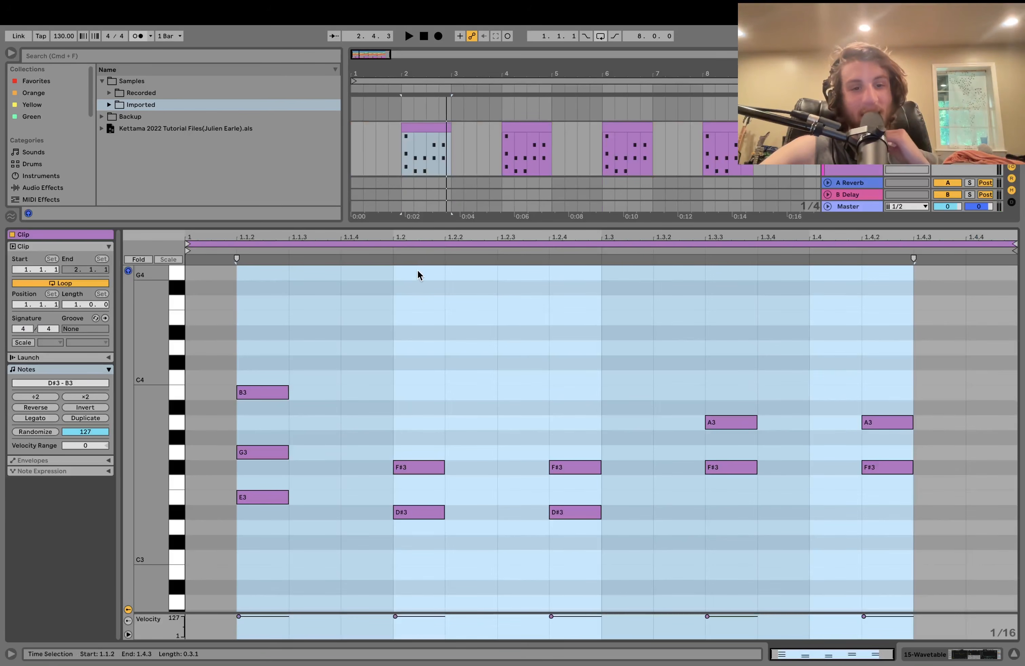
pyautogui.press('space')
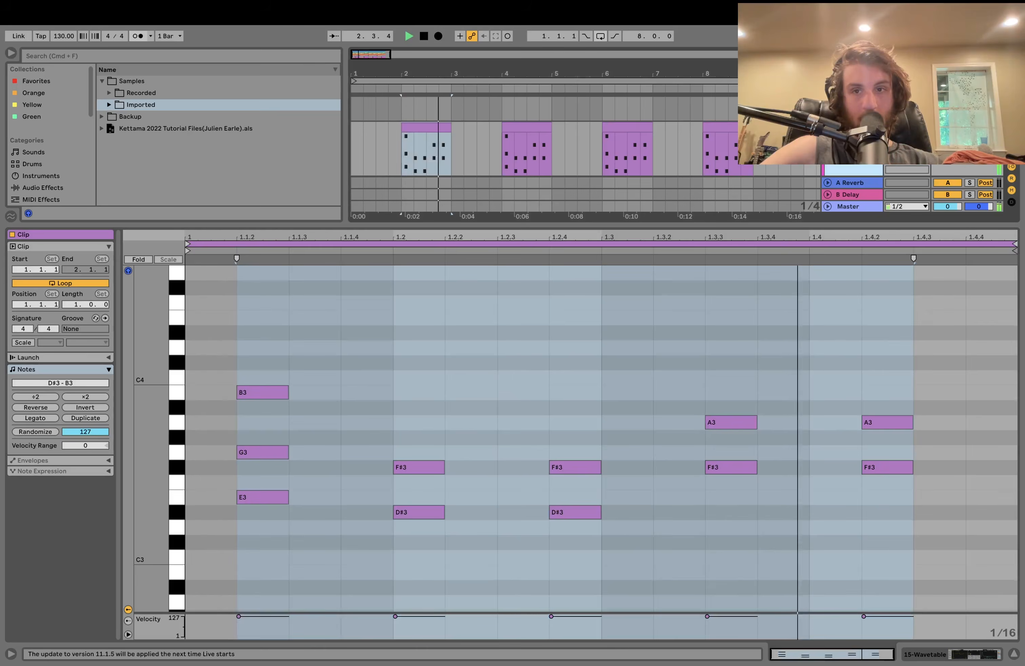
pyautogui.hotkey('shift', 'Tab')
pyautogui.press('space')
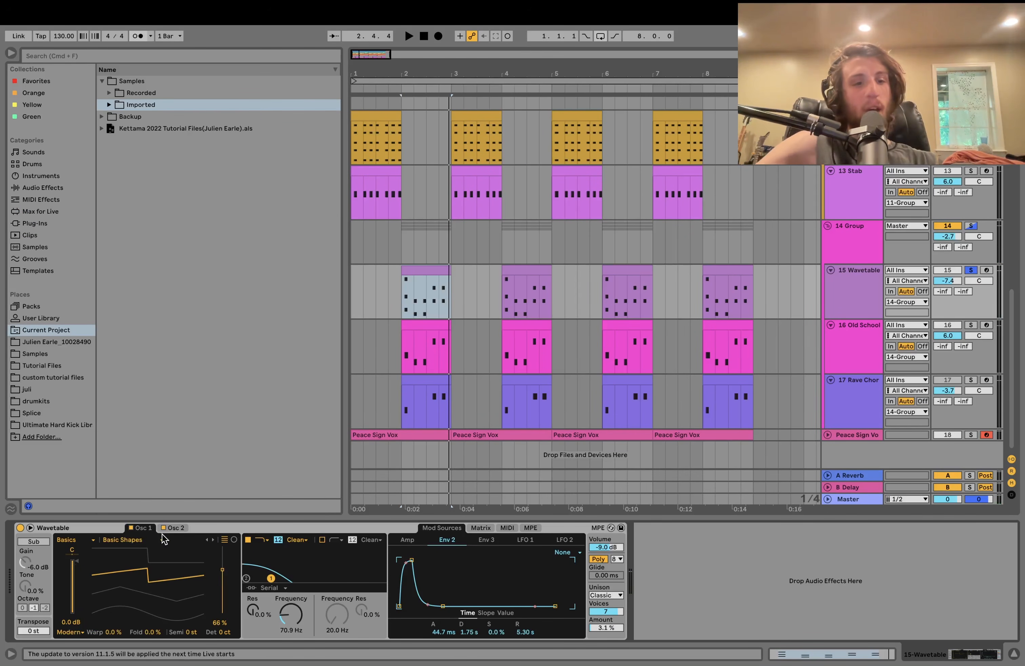
# - Compare the Wavetable's Osc 1 and Osc 2 settings while playing
pyautogui.click(172, 532)
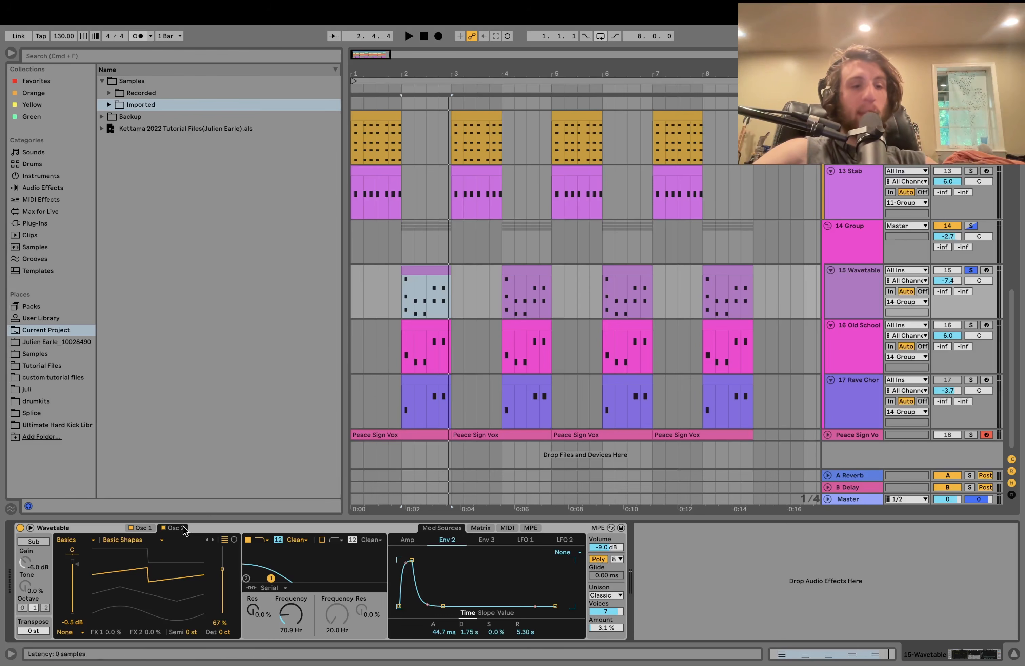
pyautogui.click(144, 528)
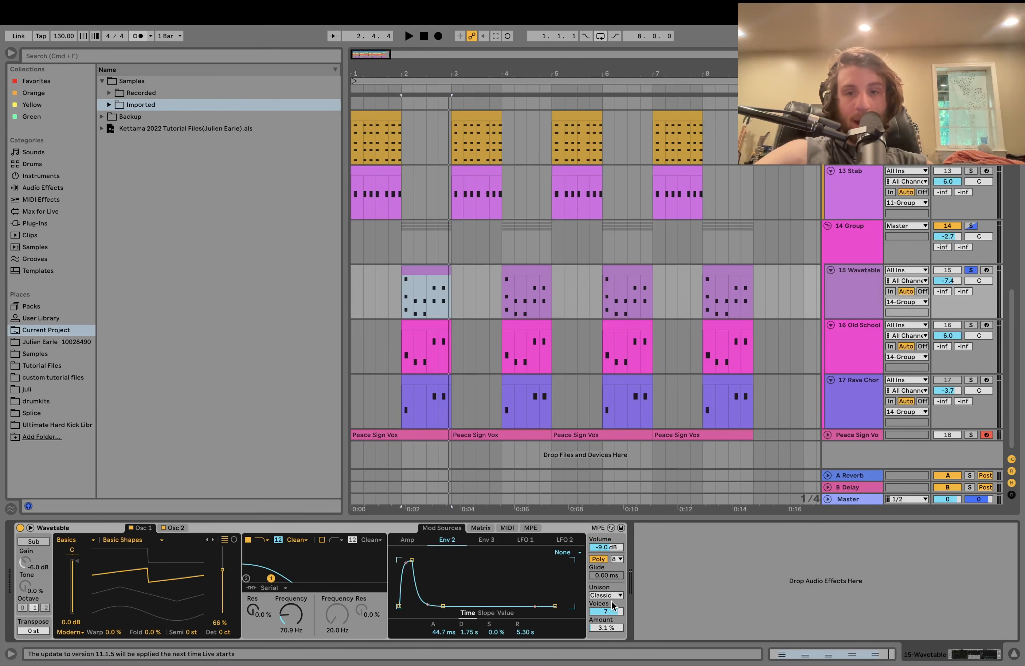
pyautogui.click(174, 526)
pyautogui.press('space')
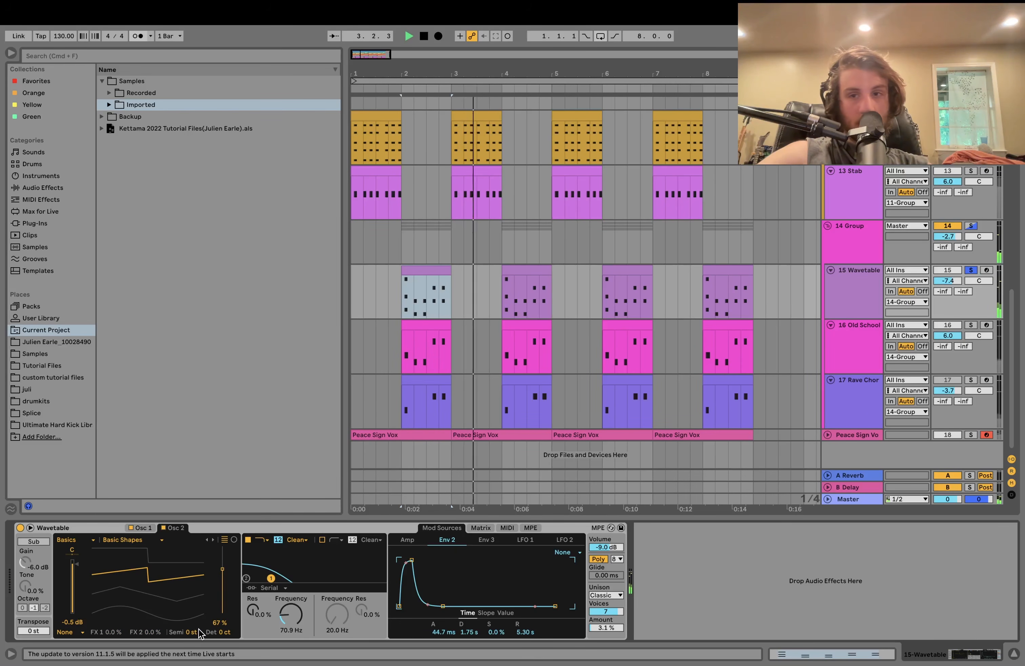
pyautogui.press('space')
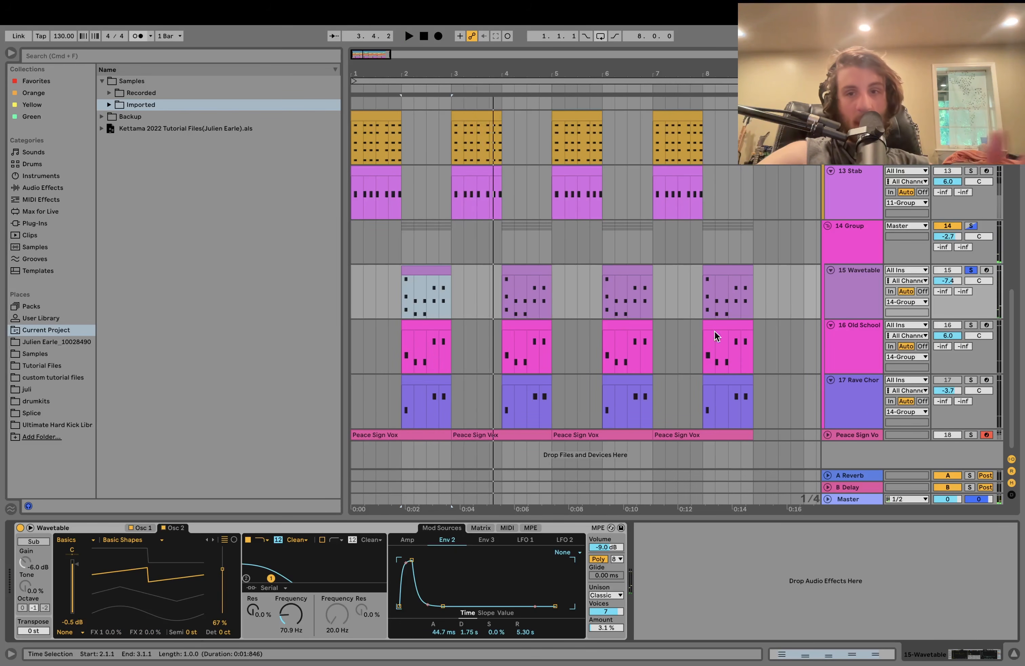
# - Solo 16 Old School and show its Old School Piano Stab sampler
pyautogui.click(972, 325)
pyautogui.press('space')
pyautogui.click(866, 341)
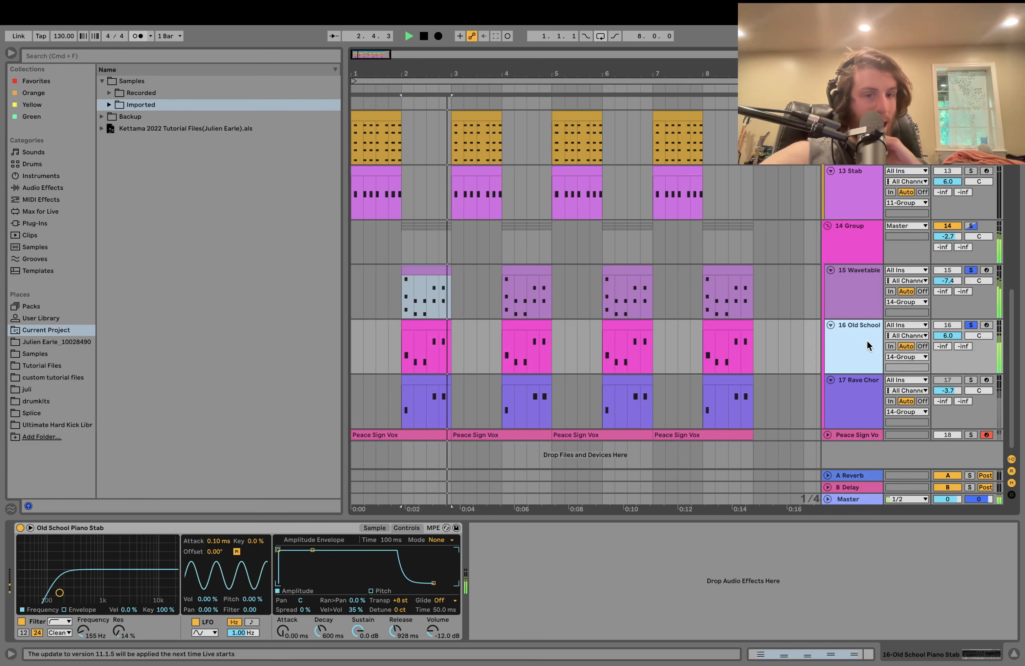
# - Solo 17 Rave Chord and play its Rave Chord Stab clip at bar 2
pyautogui.press('space')
pyautogui.click(975, 380)
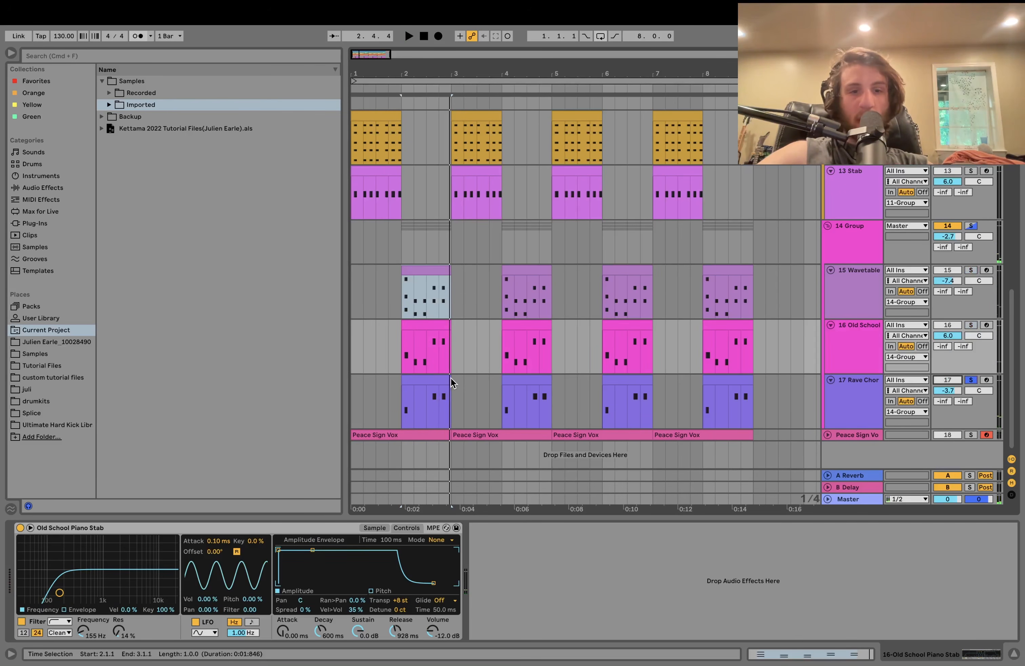
pyautogui.doubleClick(436, 379)
pyautogui.press('space')
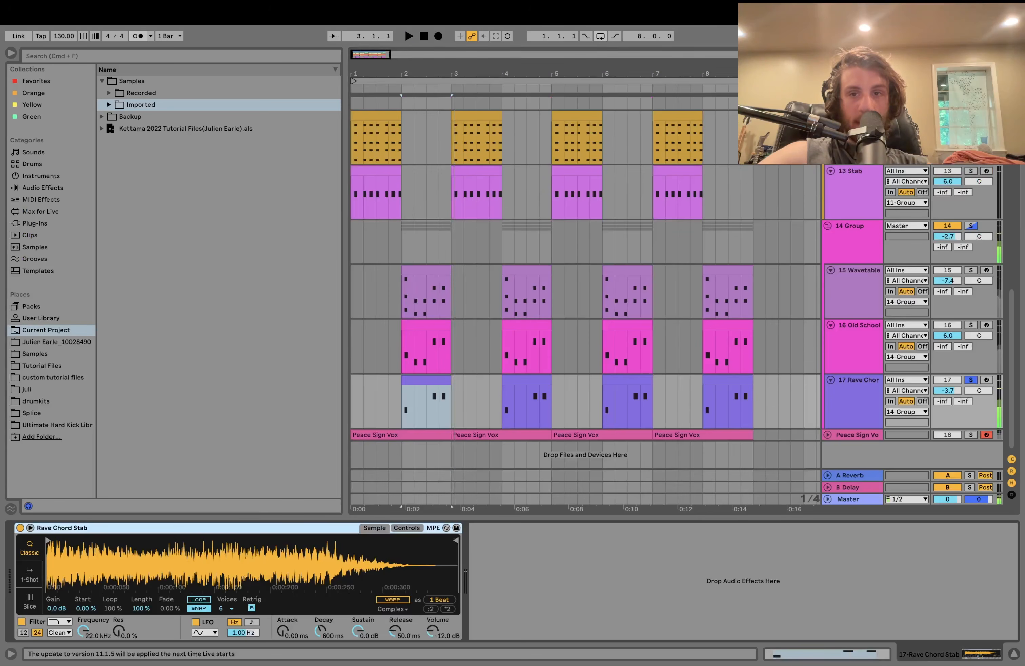
# - Switch solo to 14 Group, play bars 2–3, and display its effect chain
pyautogui.click(972, 282)
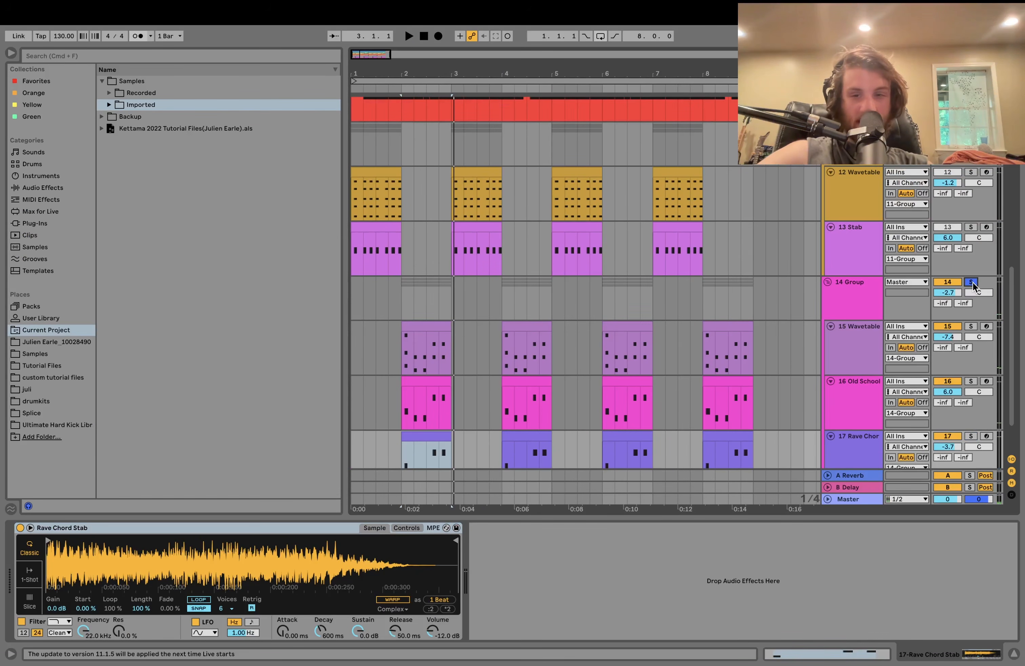
pyautogui.press('space')
pyautogui.scroll(-3, 872, 346)
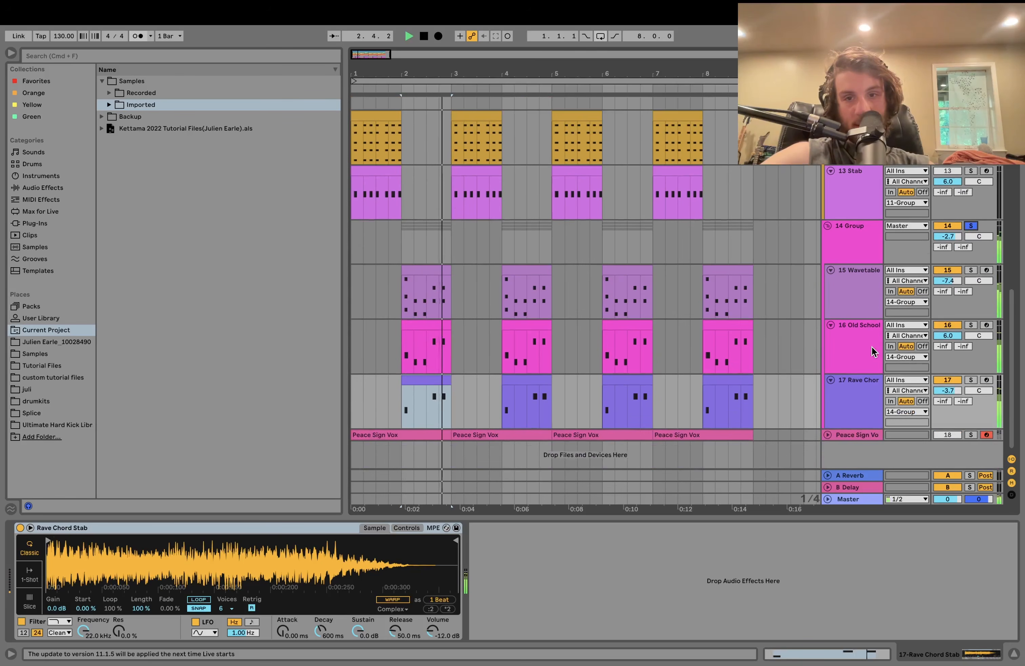
pyautogui.press('space')
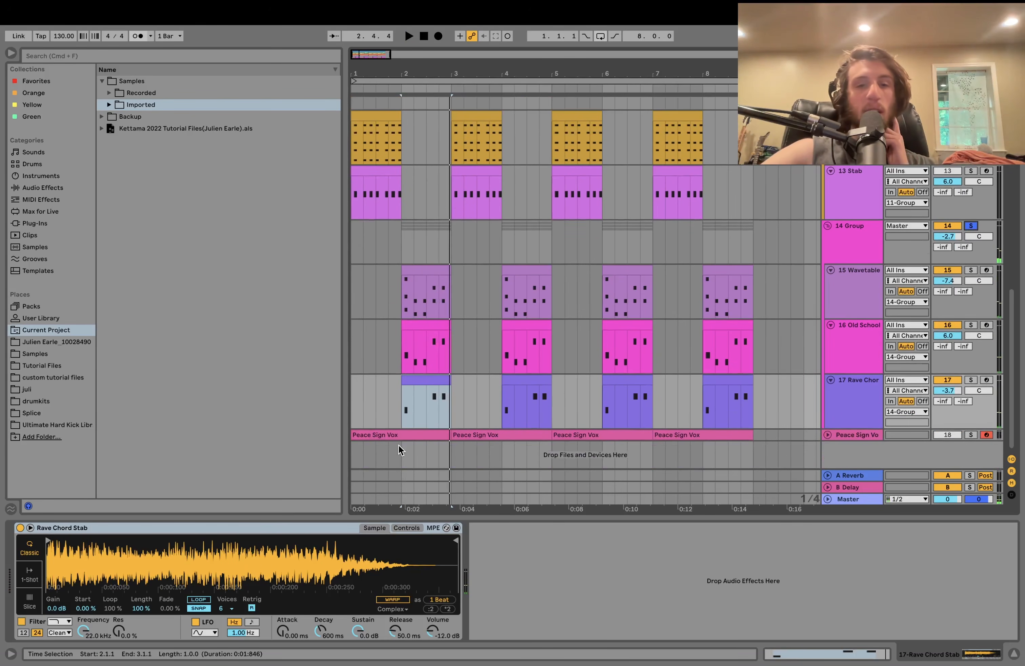
pyautogui.click(408, 439)
pyautogui.press('space')
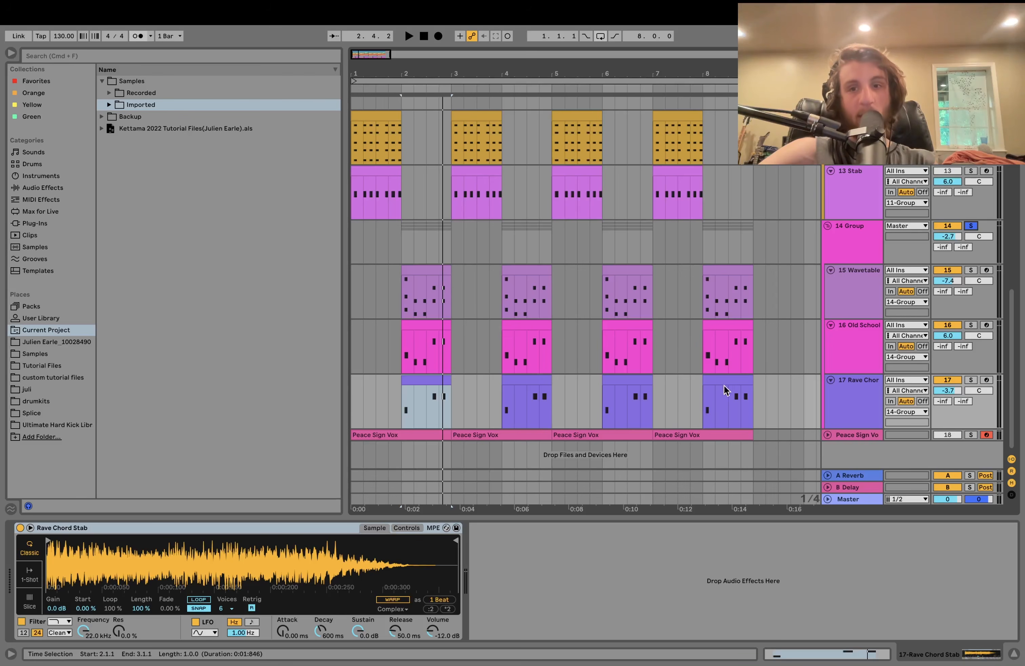
pyautogui.click(401, 255)
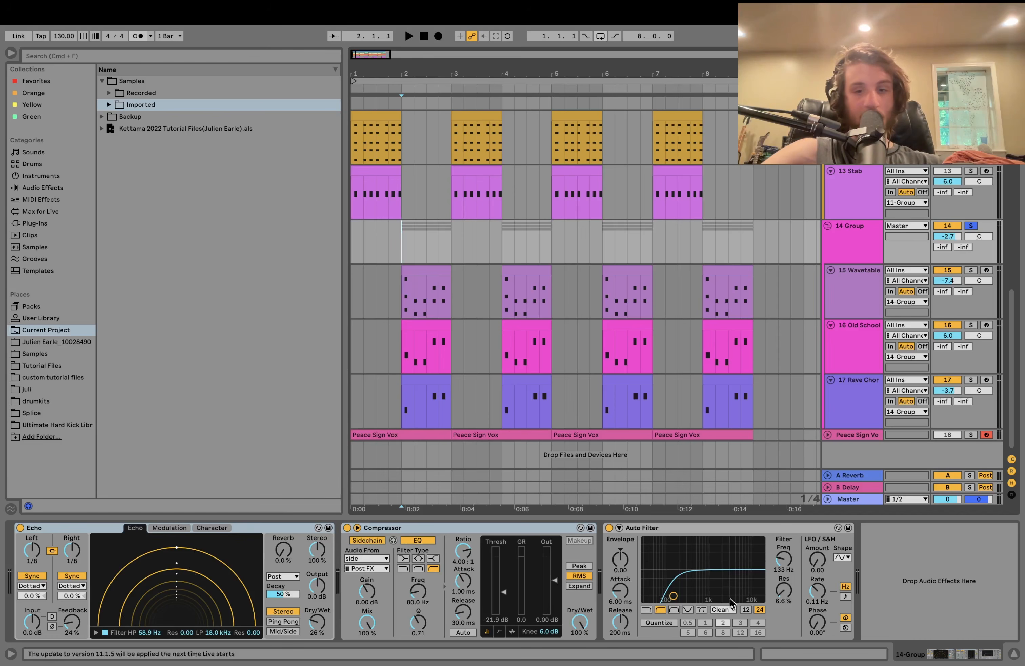
# - Solo and unfold the Peace Sign Vox track, then loop its four clips
pyautogui.click(972, 435)
pyautogui.click(393, 432)
pyautogui.press('space')
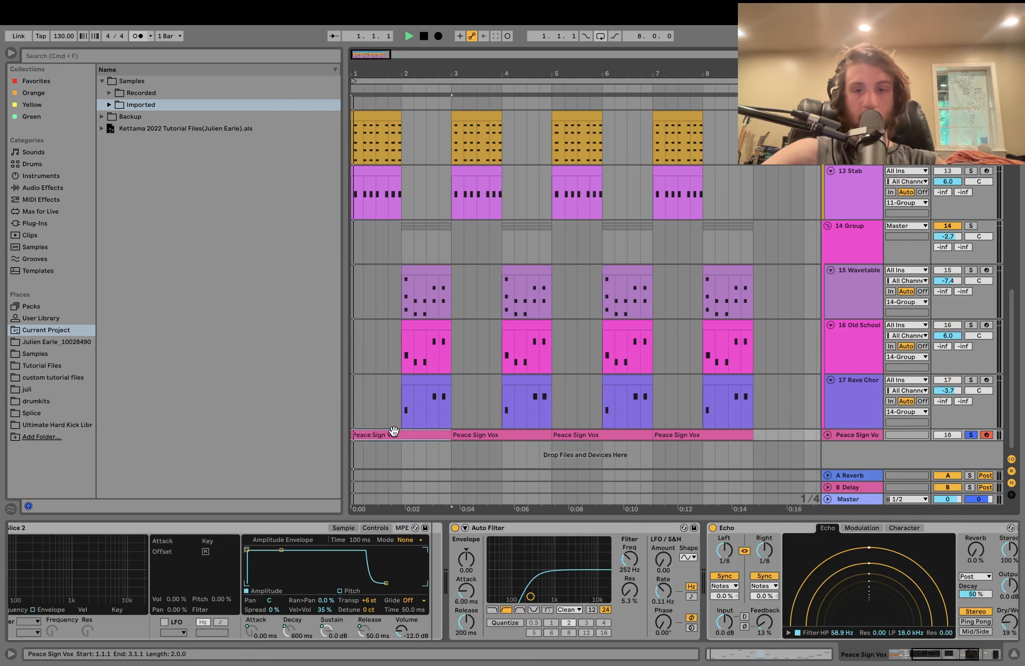
pyautogui.click(828, 435)
pyautogui.scroll(-2, 785, 427)
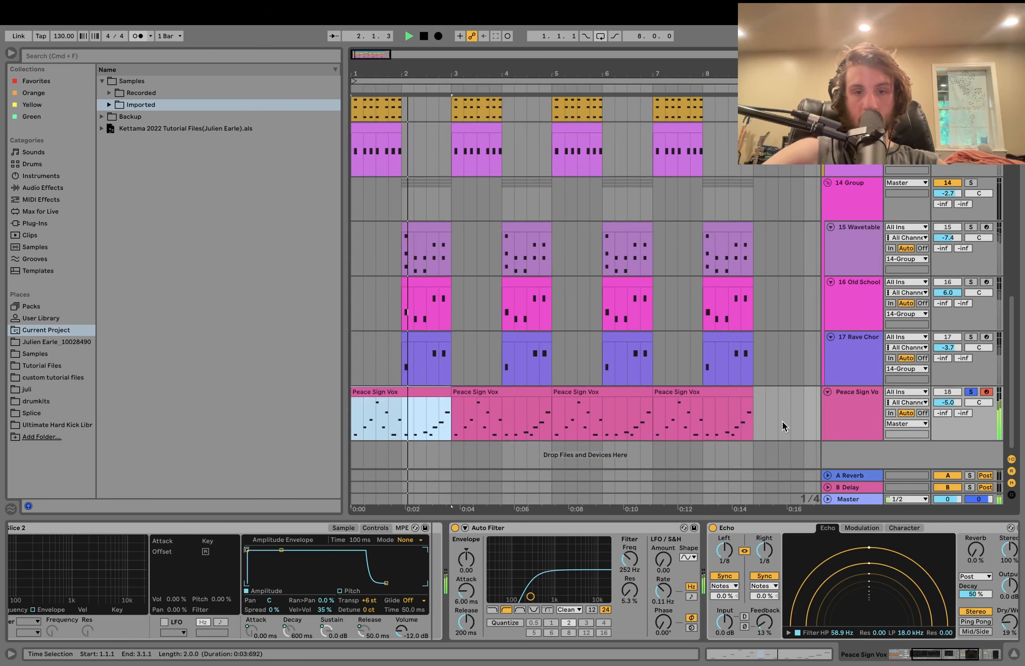
pyautogui.keyDown('shift'); pyautogui.click(737, 393); pyautogui.keyUp('shift')
pyautogui.press('super+l')
pyautogui.press('space')
# - Solo 14 Group and reveal the vocal's sample file, Peace Sign Vox.wav, in the browser
pyautogui.scroll(3, 738, 397)
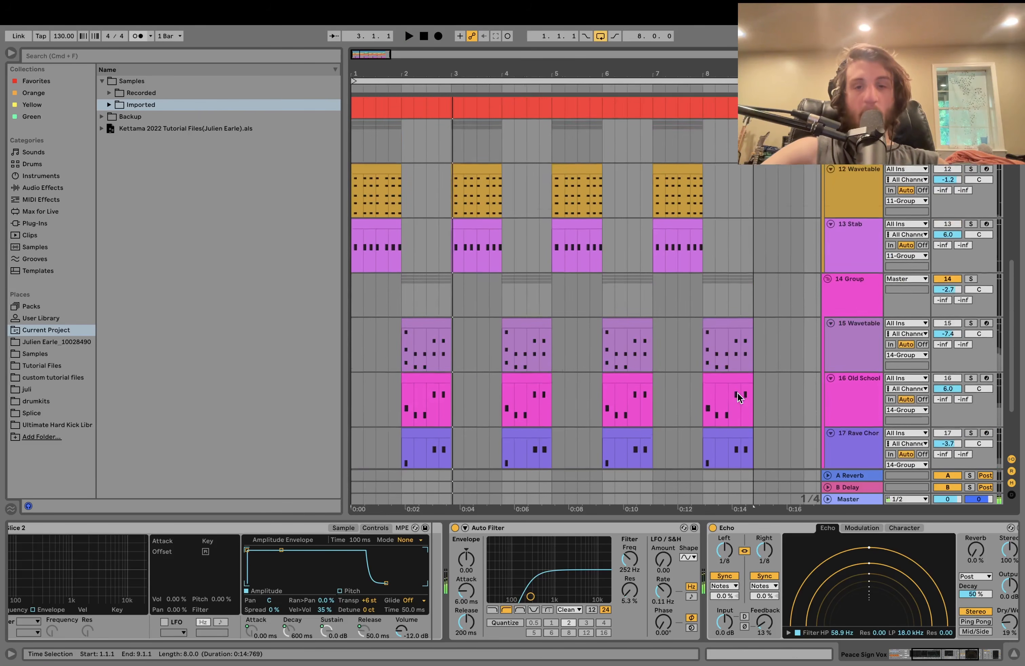
pyautogui.scroll(1, 738, 397)
pyautogui.click(971, 306)
pyautogui.scroll(1, 975, 304)
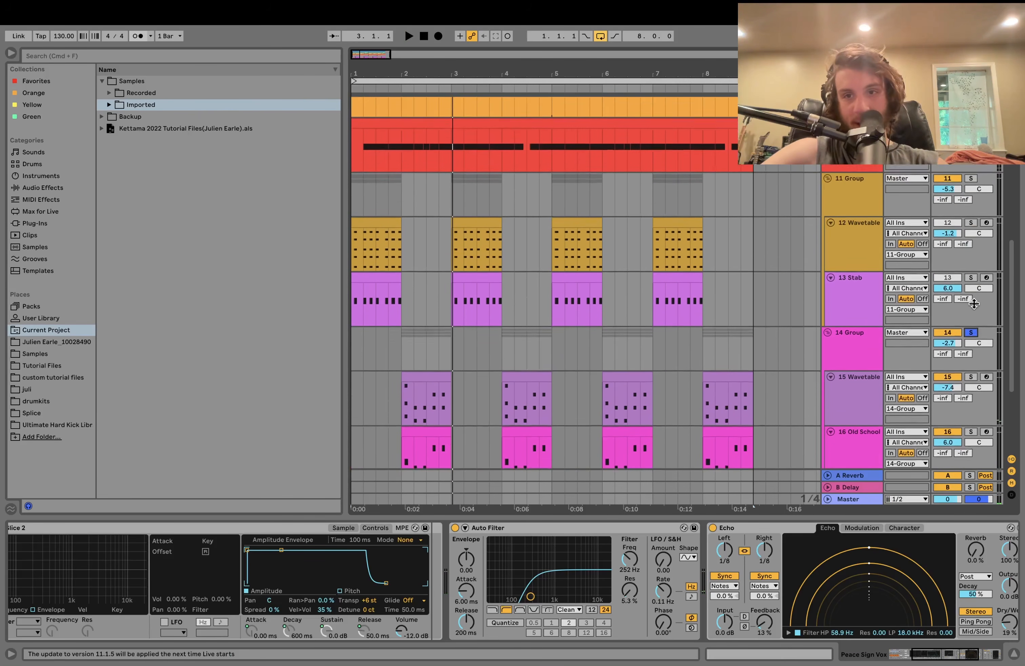
pyautogui.scroll(1, 973, 304)
pyautogui.scroll(-4, 973, 259)
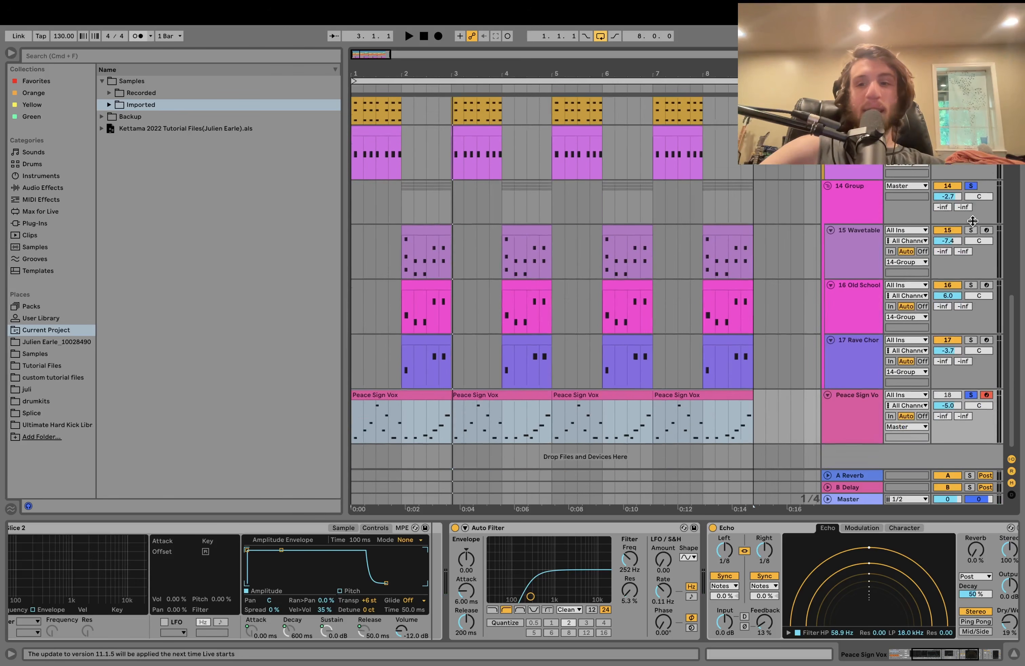
pyautogui.click(343, 528)
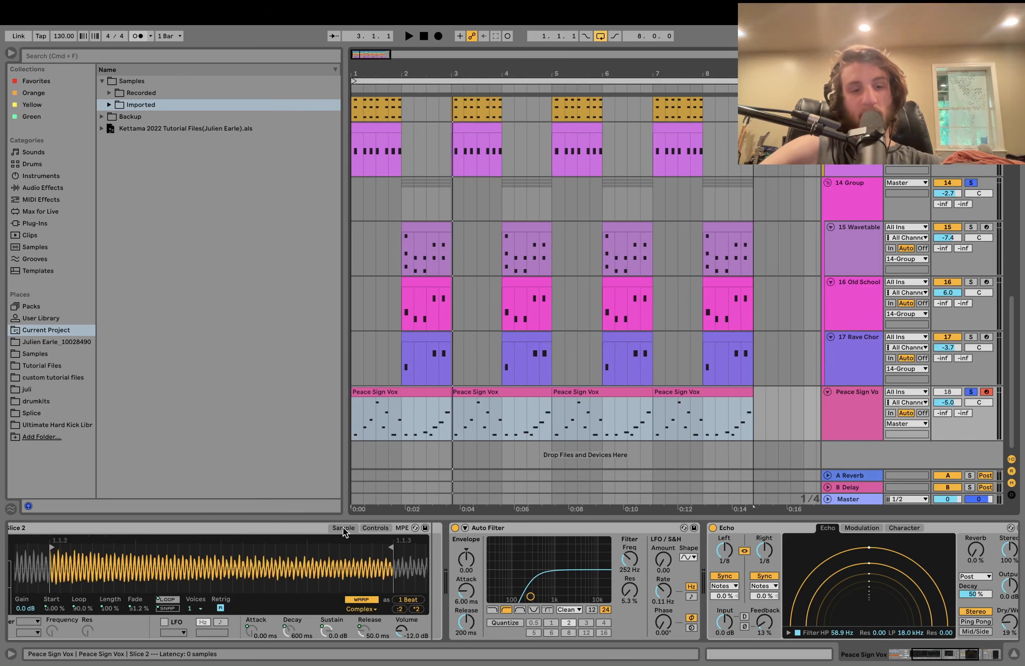
pyautogui.rightClick(275, 572)
pyautogui.click(294, 586)
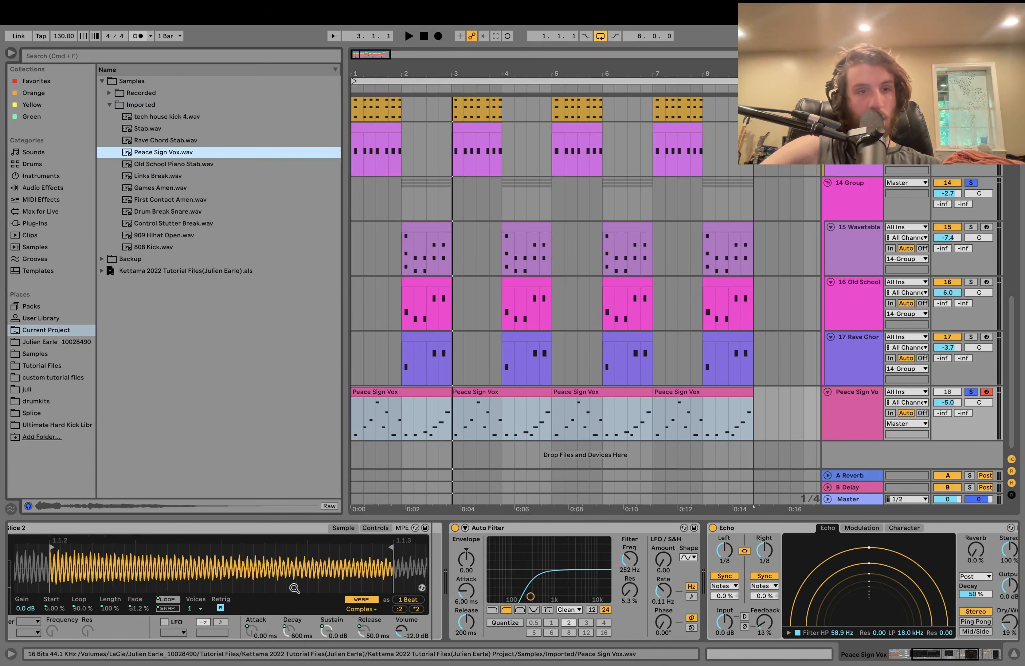
# - Slice Peace Sign Vox.wav to a new MIDI track, keeping 1/16 Note slices
pyautogui.rightClick(160, 156)
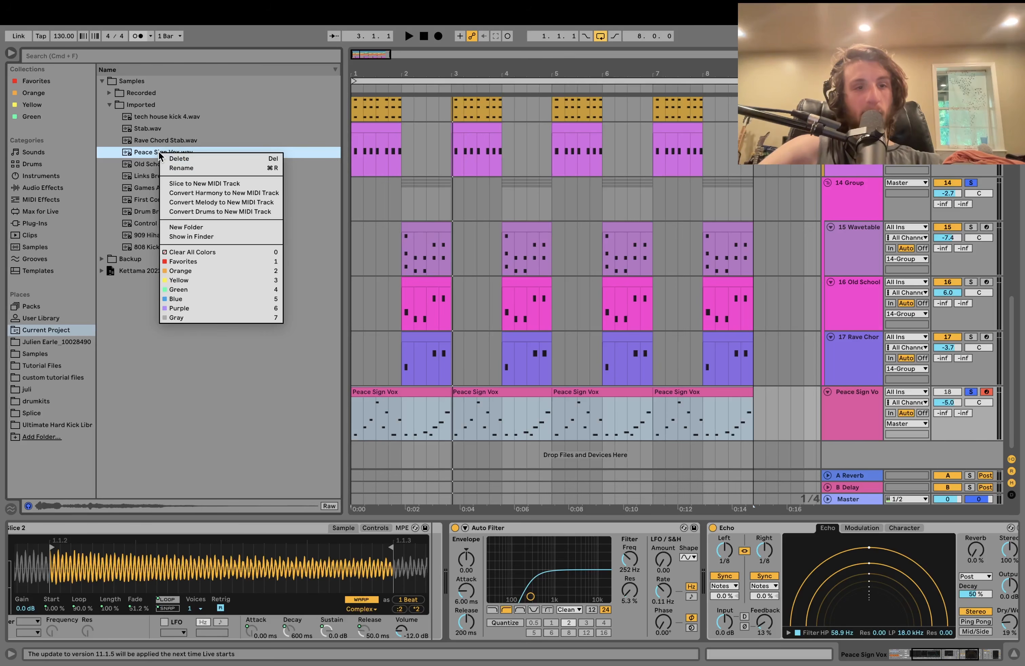
pyautogui.click(179, 185)
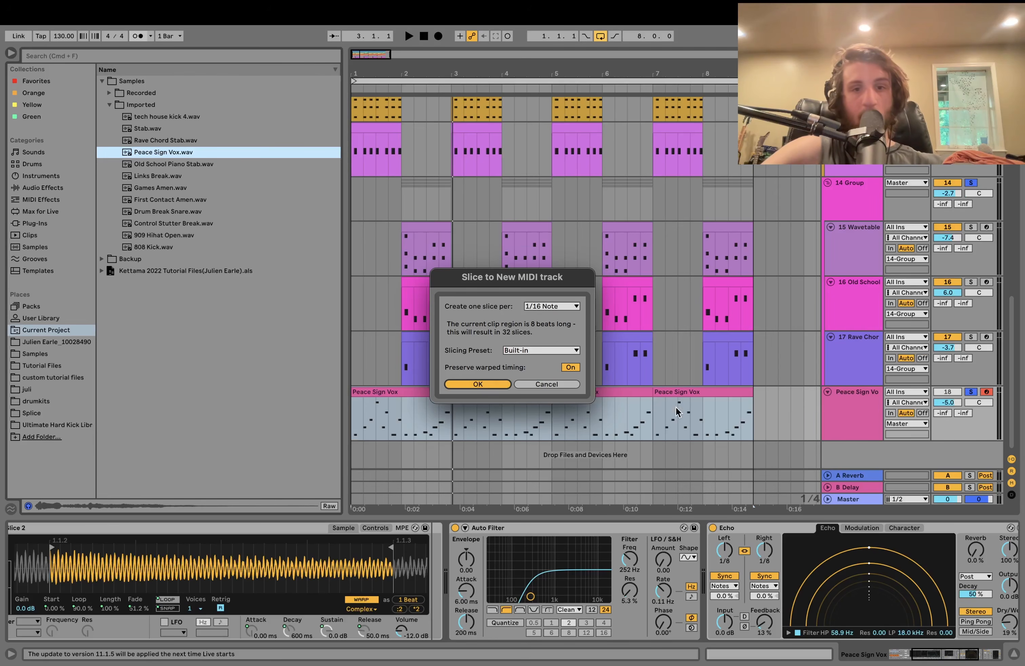
pyautogui.click(478, 383)
# - Solo the new sliced vocal track and play its slices from the pads and keyboard
pyautogui.click(969, 449)
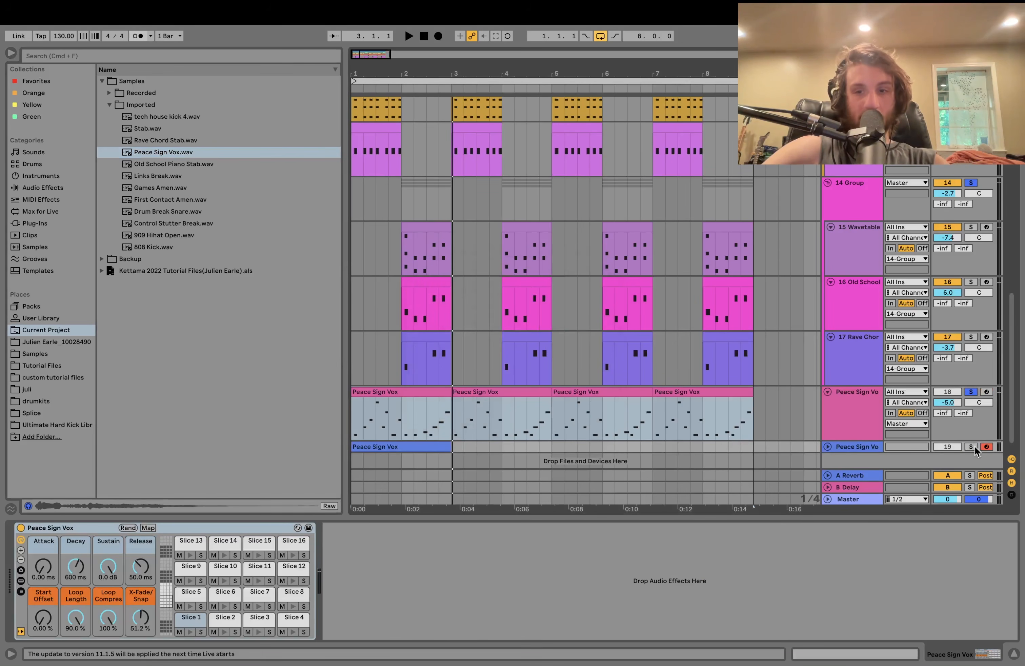
pyautogui.click(190, 632)
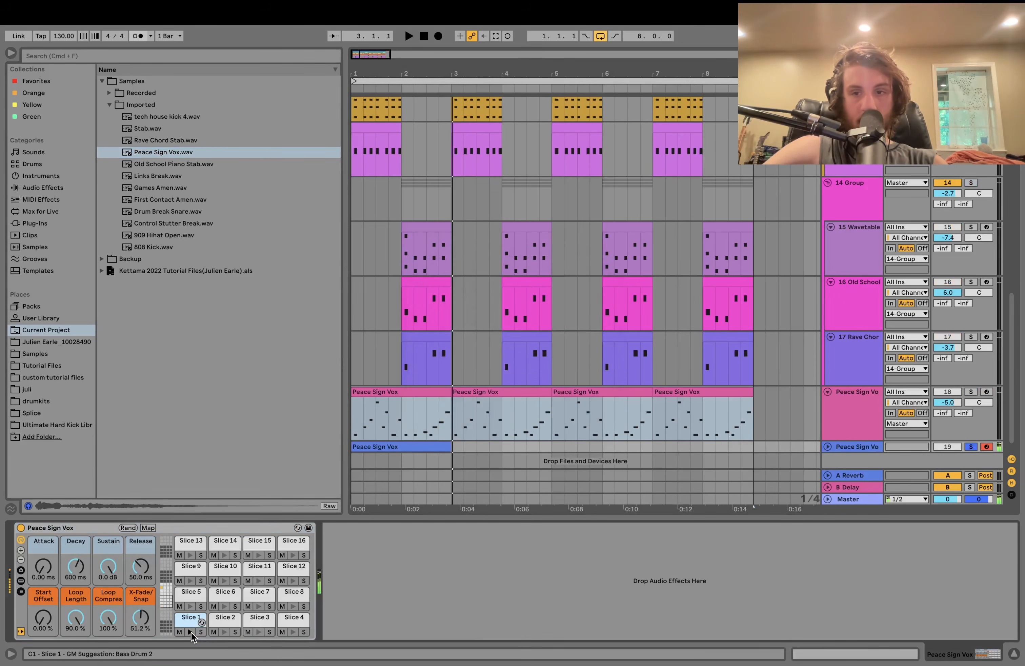
pyautogui.press('z')
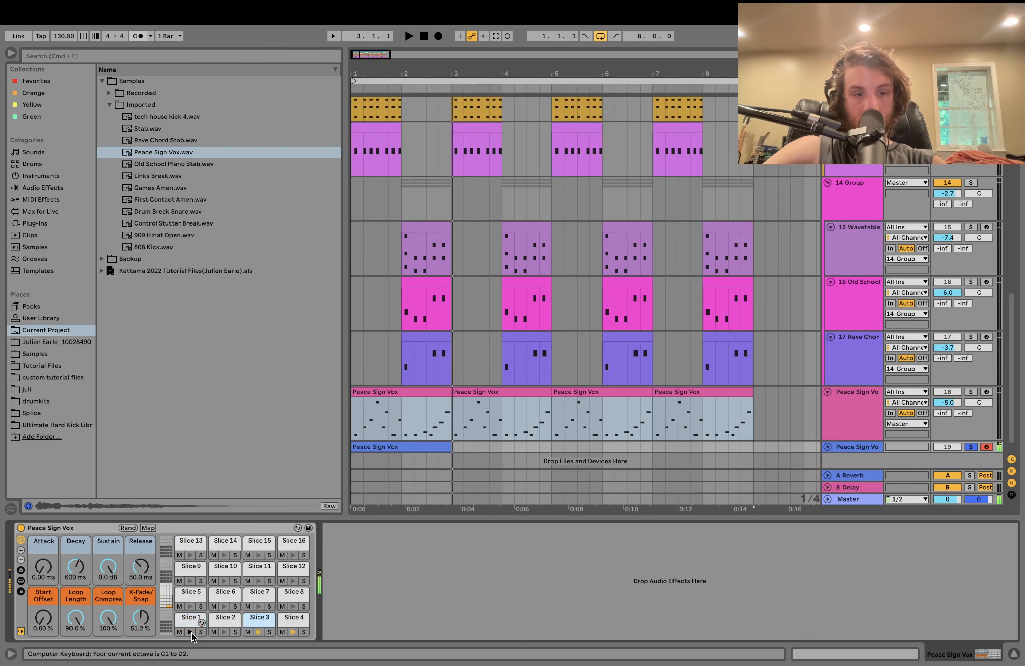
pyautogui.press('w')
pyautogui.press('e')
pyautogui.press('d')
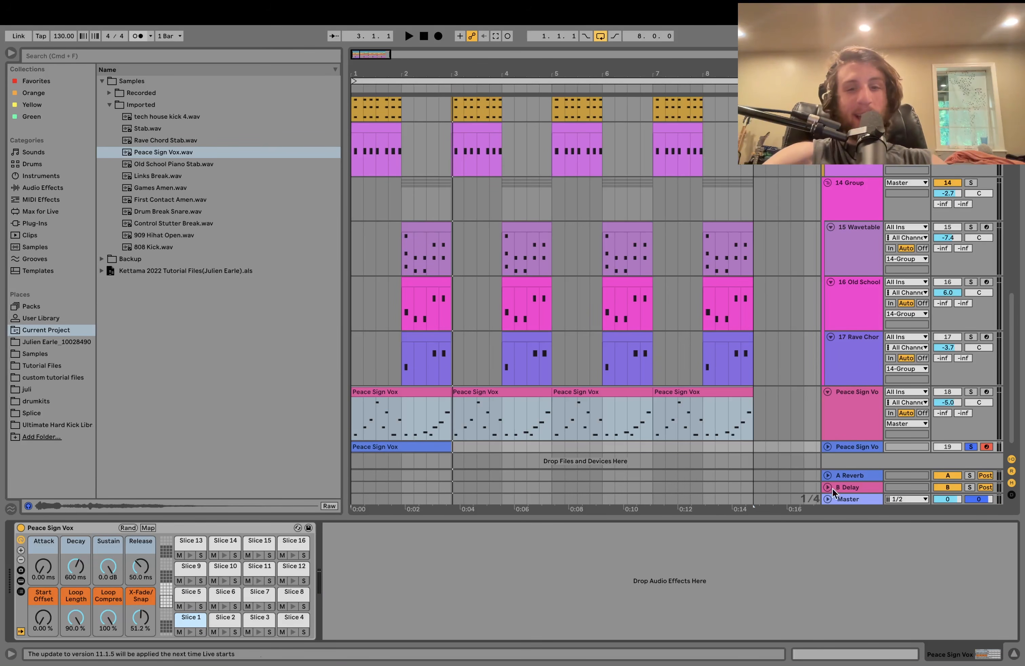
# - Delete the sliced vocal track 19
pyautogui.click(864, 447)
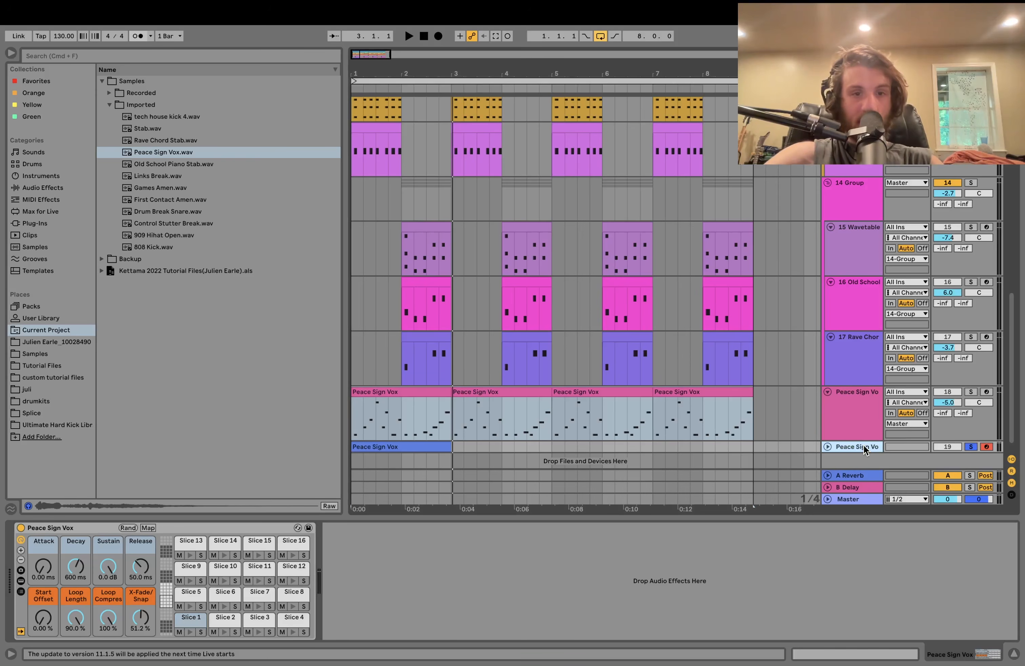
pyautogui.press('Delete')
pyautogui.scroll(3, 854, 431)
# - Solo the Peace Sign Vox track and select its first clip
pyautogui.scroll(-3, 854, 431)
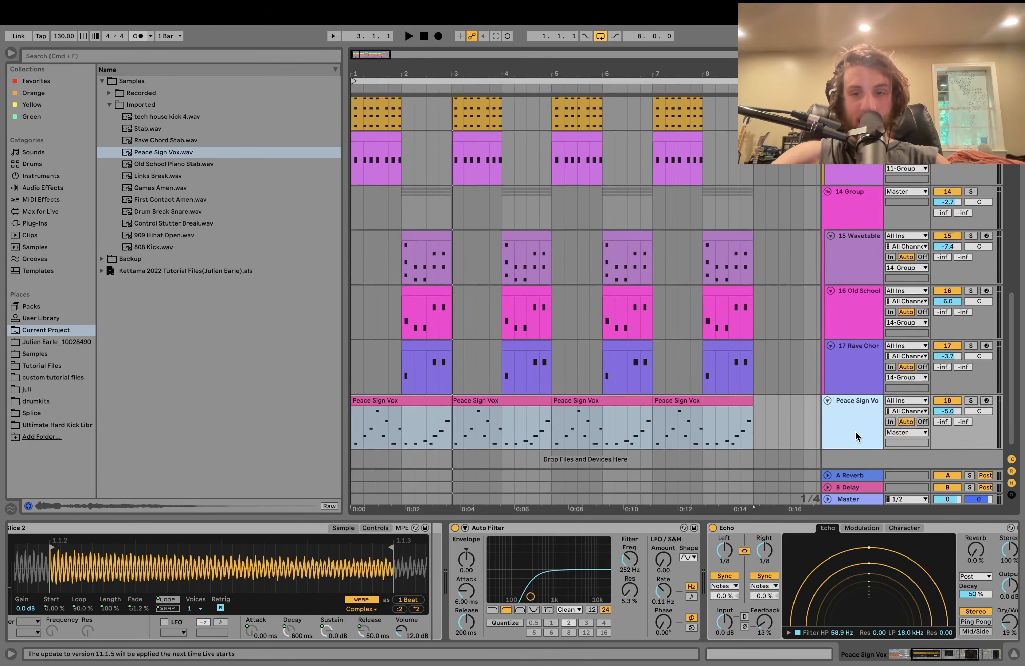
pyautogui.click(973, 397)
pyautogui.scroll(7, 973, 397)
pyautogui.scroll(-7, 973, 397)
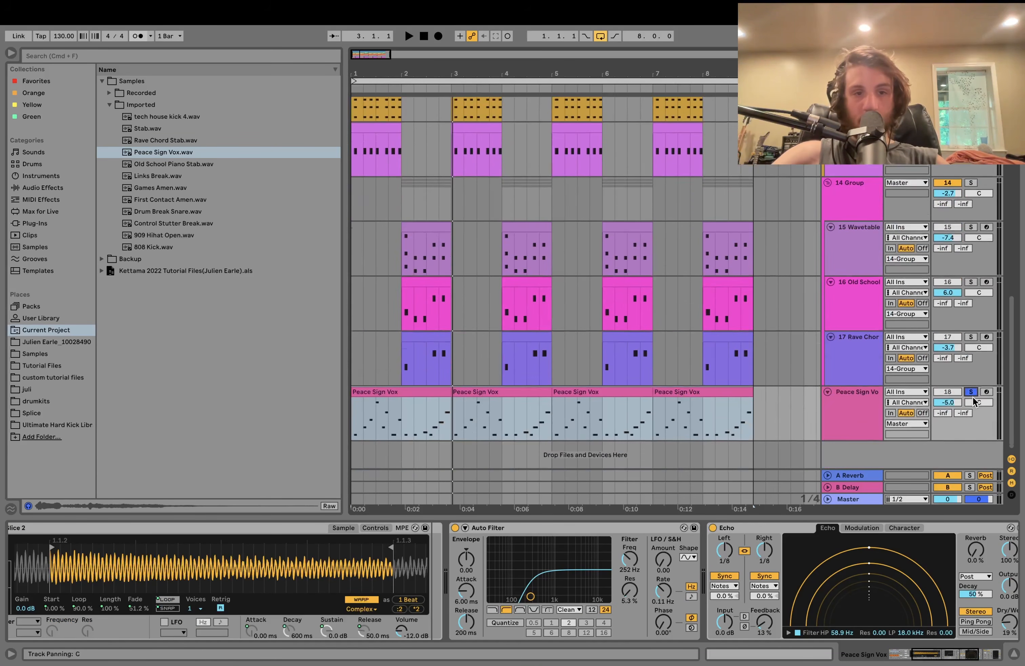
pyautogui.click(394, 391)
pyautogui.hscroll(-7, 301, 574)
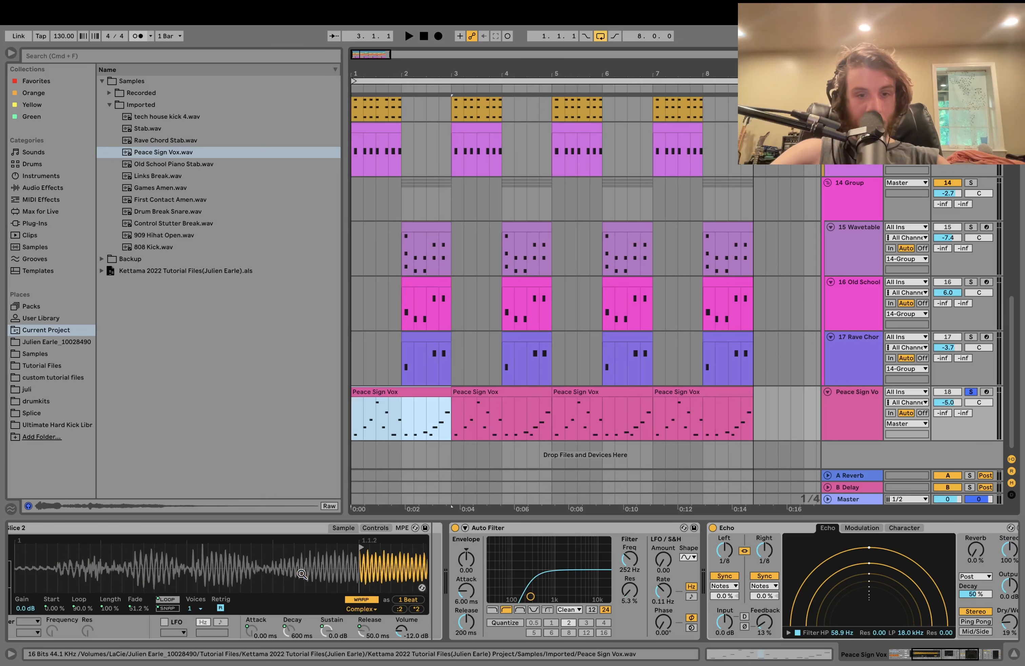
pyautogui.hscroll(-8, 298, 527)
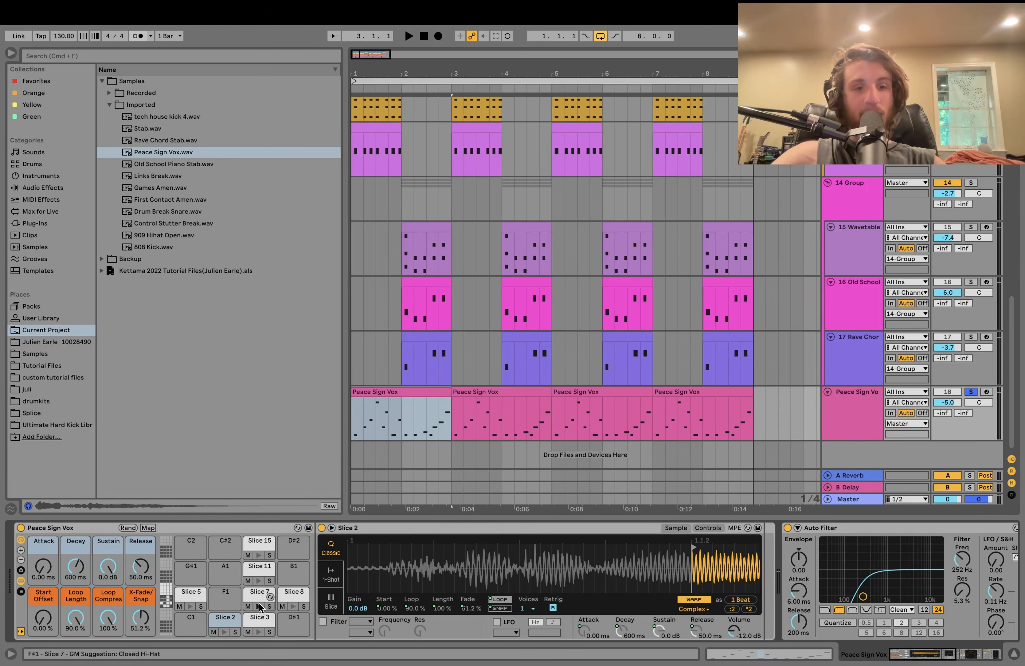
# - Audition Slices 3, 8, 7, 5 and 11, checking their filter, envelope and transpose settings
pyautogui.click(259, 615)
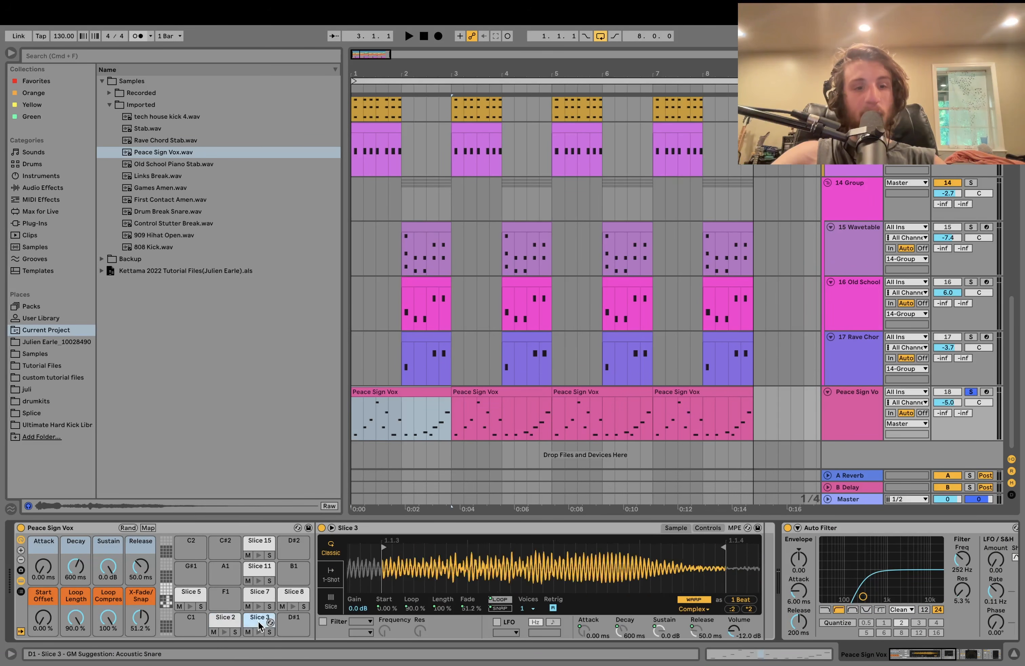
pyautogui.click(706, 527)
pyautogui.click(261, 603)
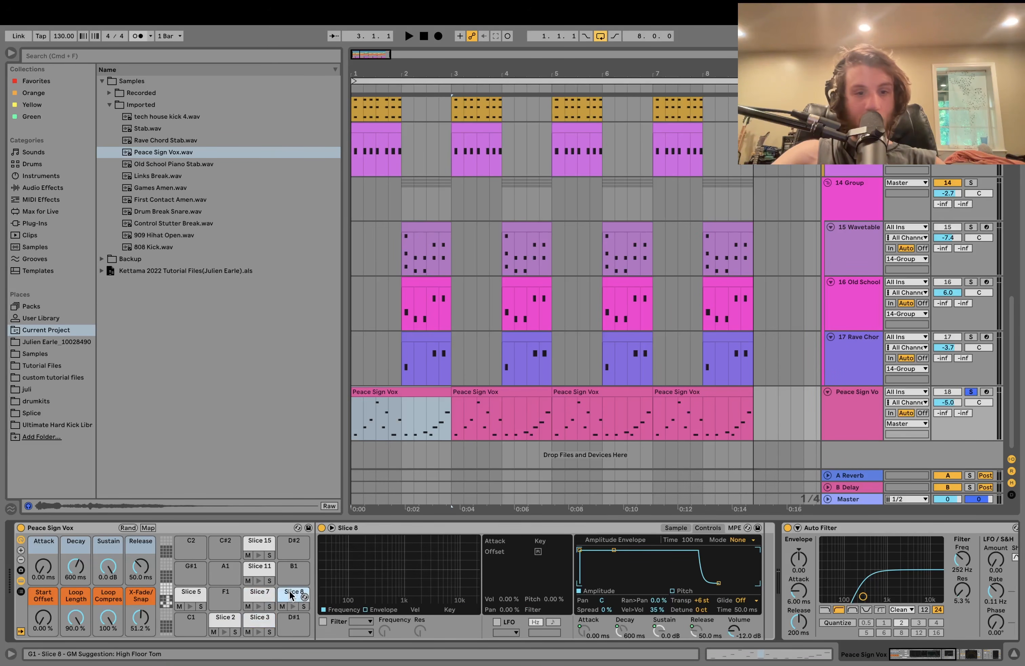
pyautogui.click(259, 595)
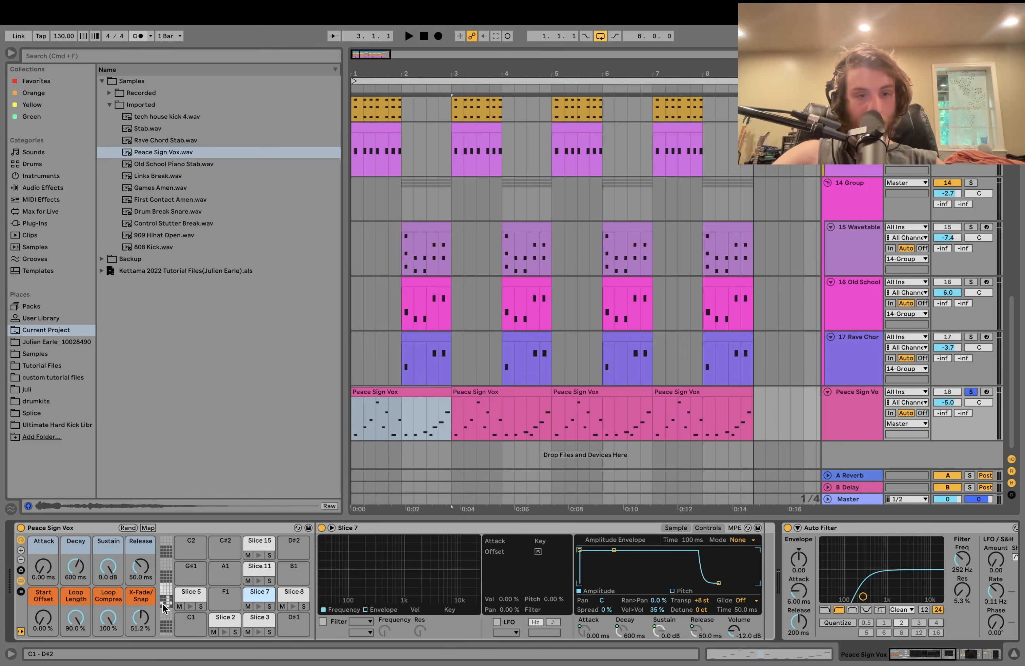
pyautogui.click(190, 595)
pyautogui.click(255, 570)
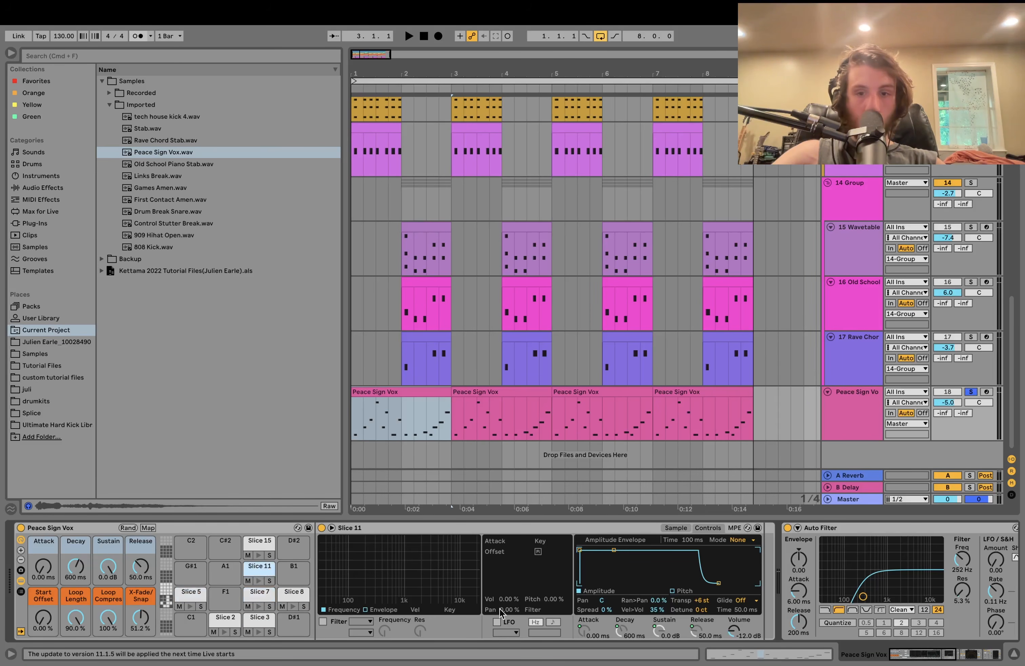
pyautogui.scroll(5, 752, 386)
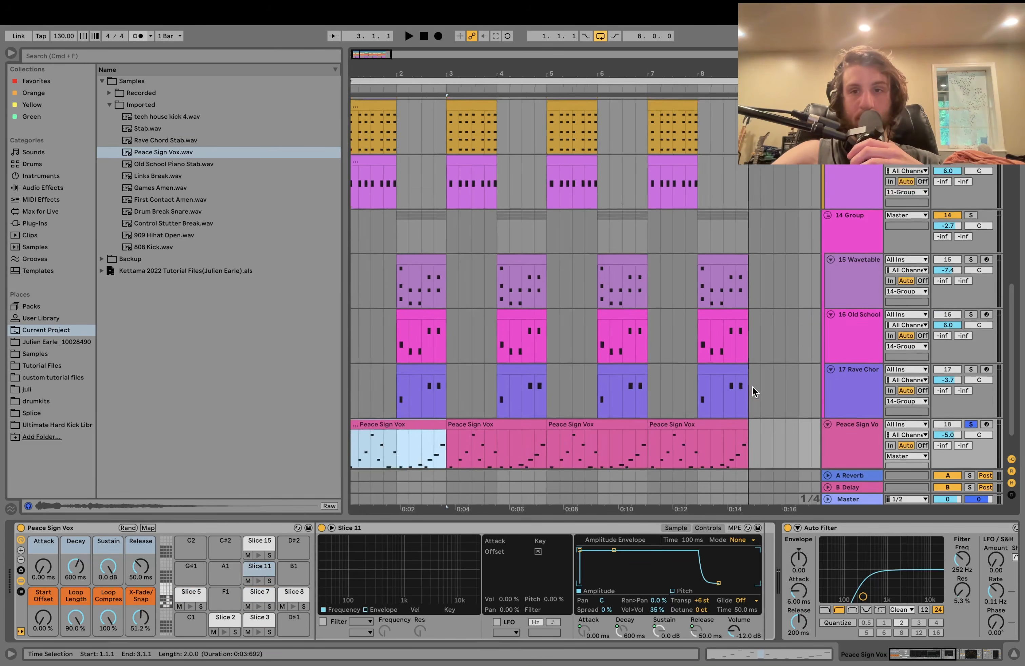
pyautogui.scroll(-4, 752, 386)
pyautogui.scroll(-3, 752, 387)
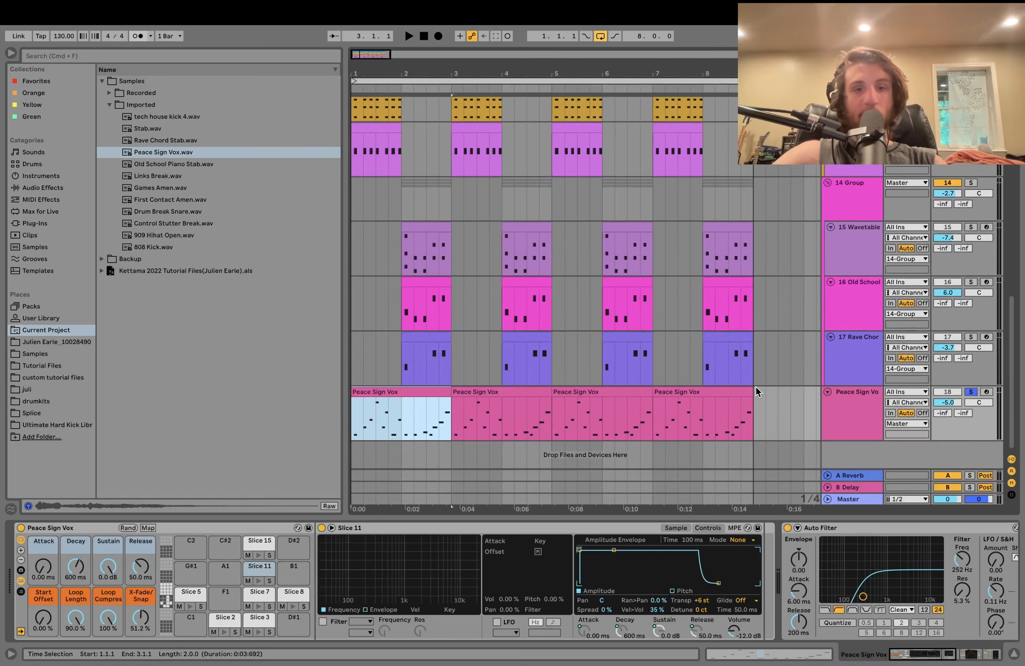
# - Fold the first Peace Sign Vox clip's piano roll to its used slice rows
pyautogui.doubleClick(421, 393)
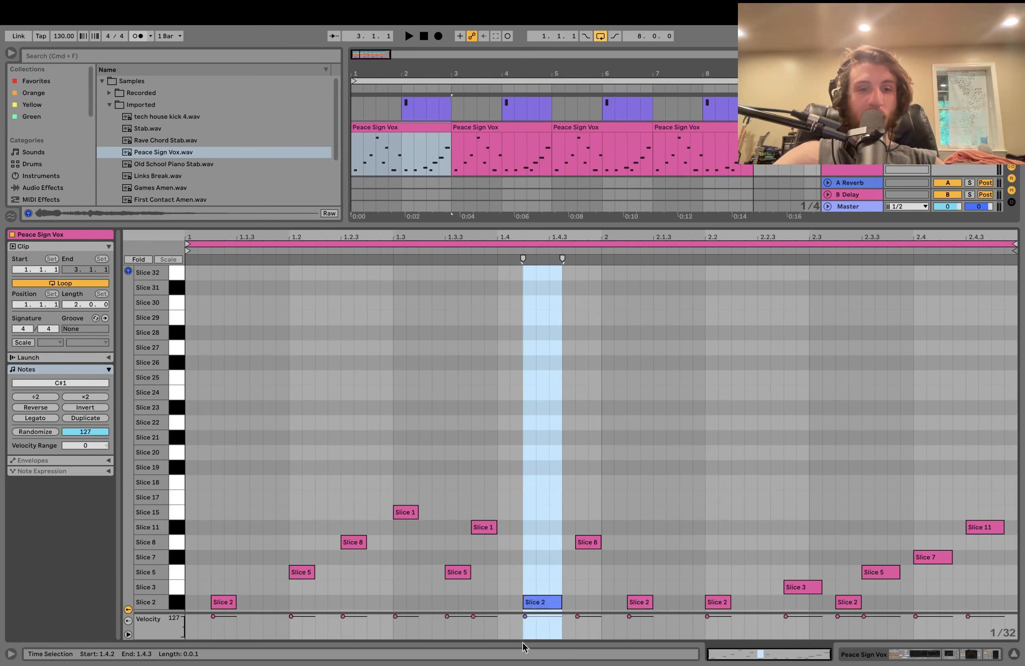
pyautogui.click(140, 259)
pyautogui.hotkey('shift', 'Tab')
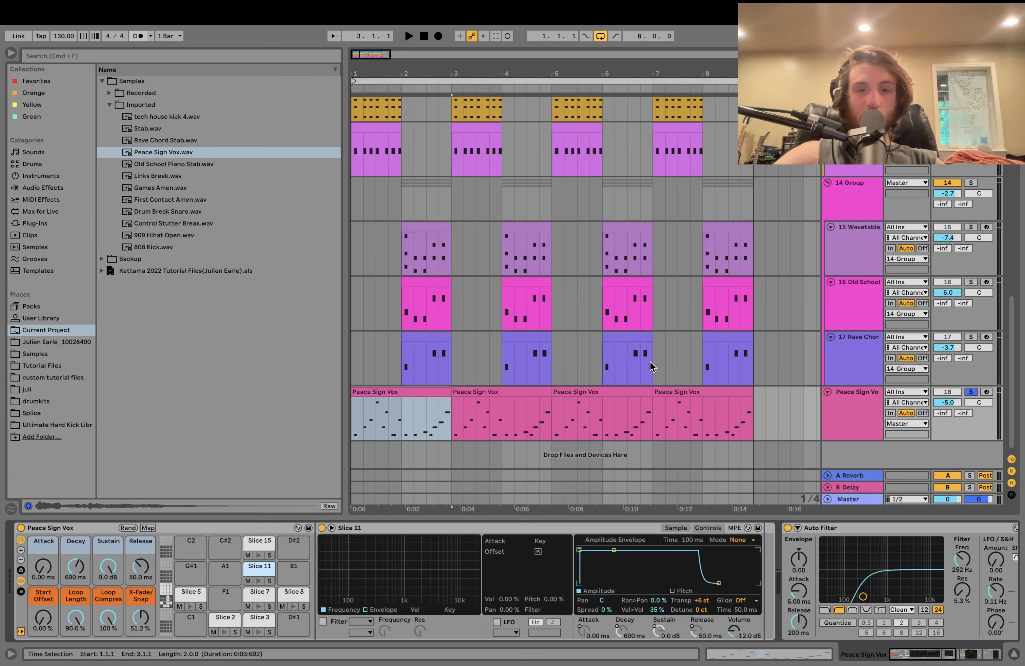
pyautogui.scroll(5, 651, 367)
pyautogui.scroll(1, 652, 367)
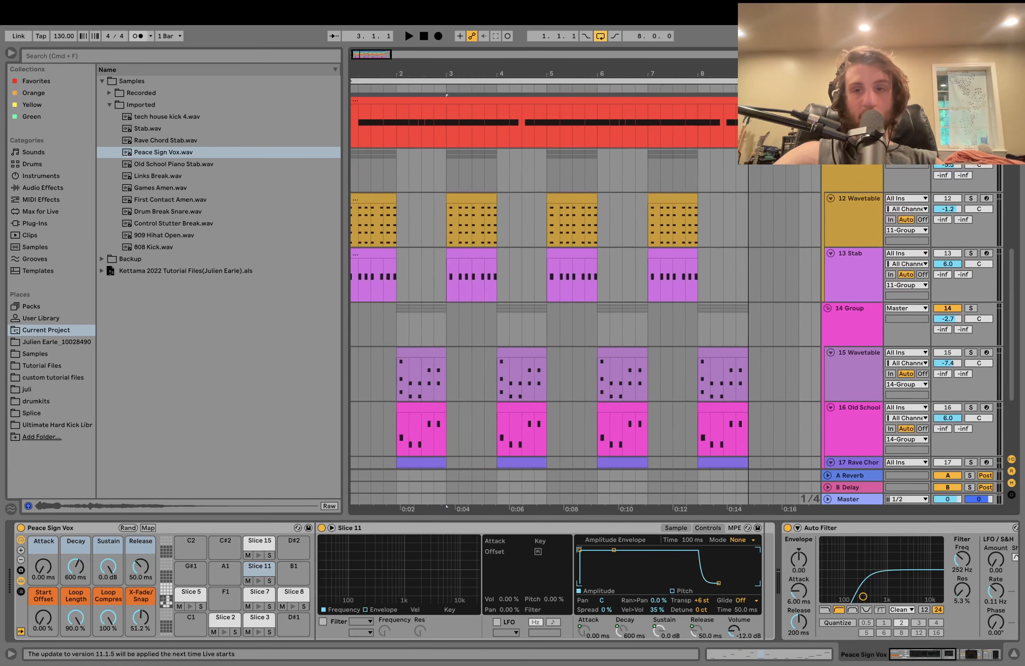
# - Solo 14 Group and play it together with the vocal chops
pyautogui.click(971, 308)
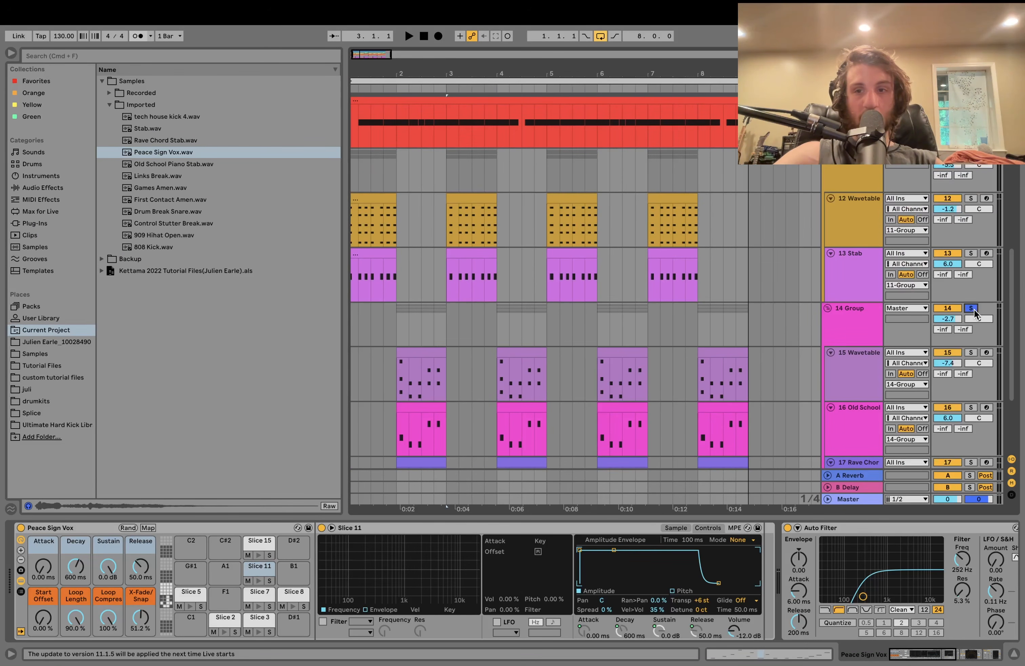
pyautogui.scroll(-5, 958, 352)
pyautogui.press('space')
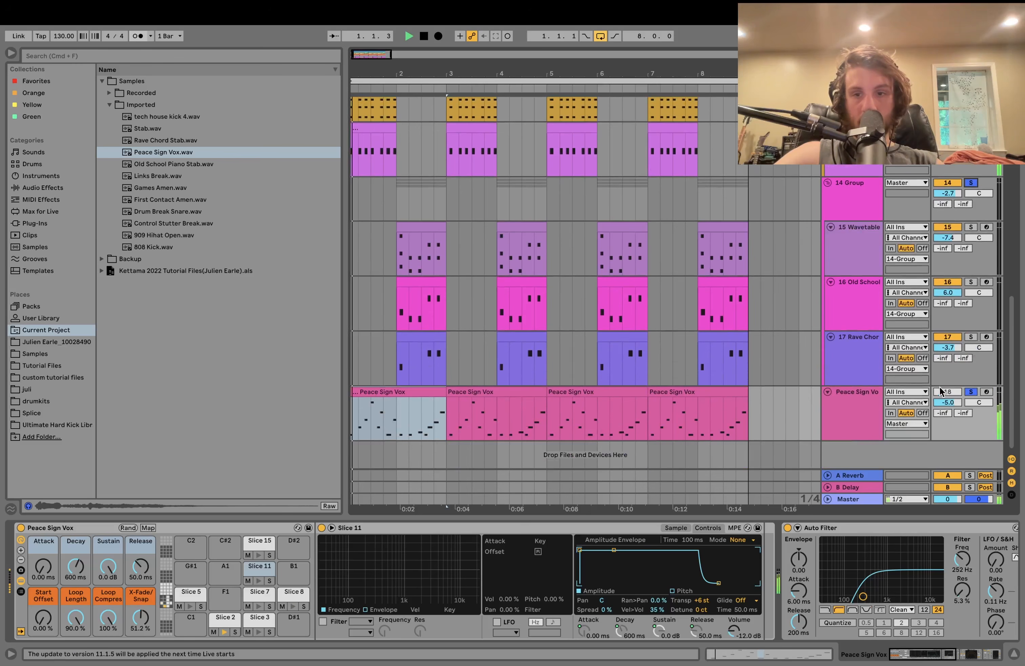
pyautogui.click(866, 407)
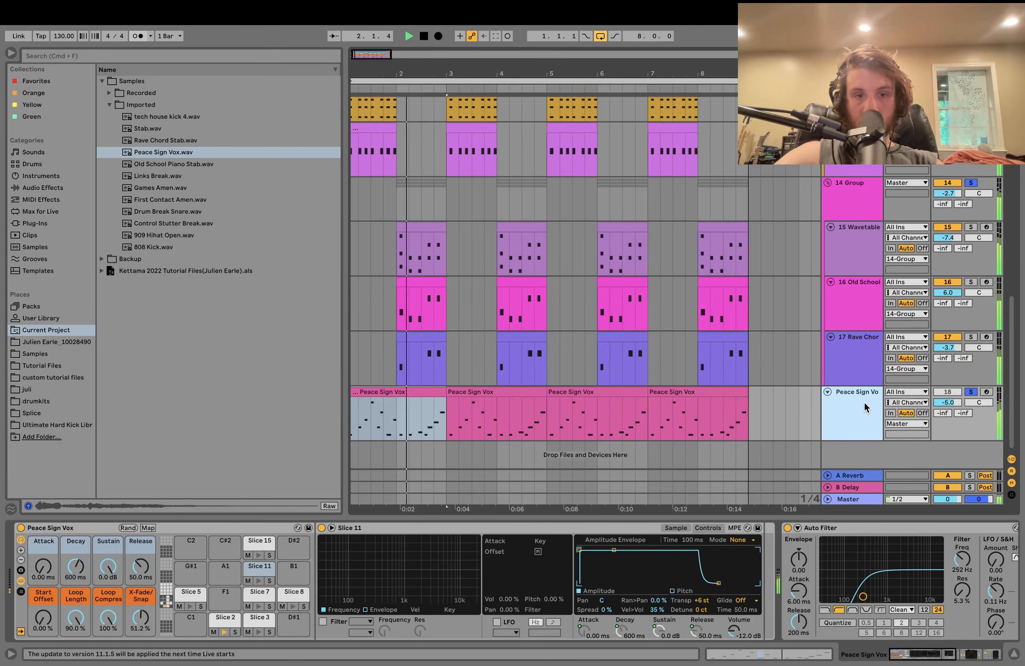
pyautogui.press('space')
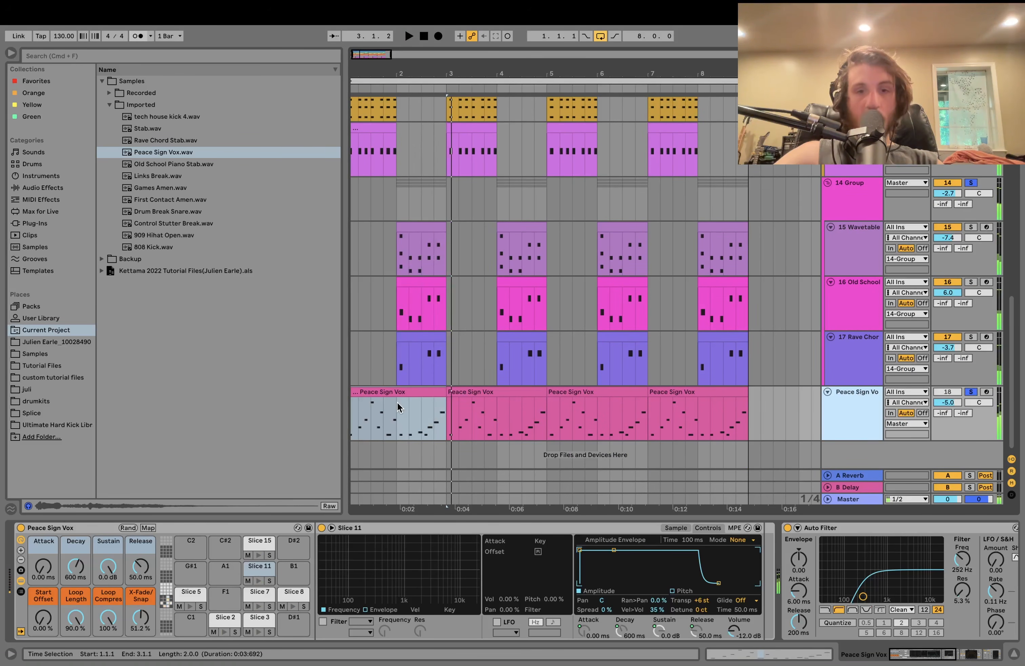
# - Replay the vocal chop pattern in the note editor, then return to the Peace Sign Vox devices
pyautogui.doubleClick(396, 403)
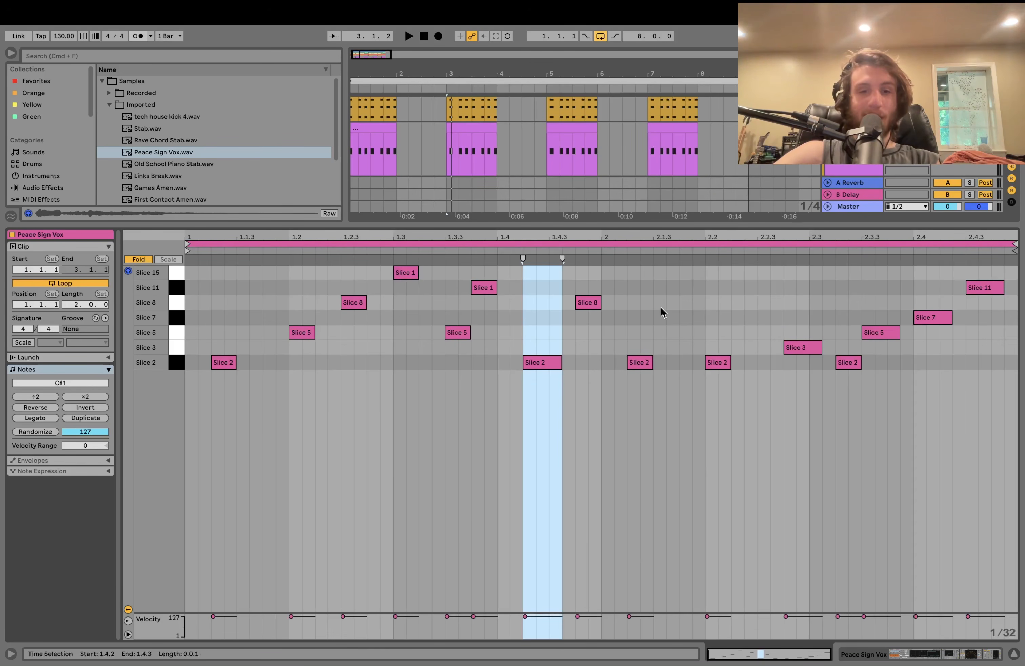
pyautogui.press('space')
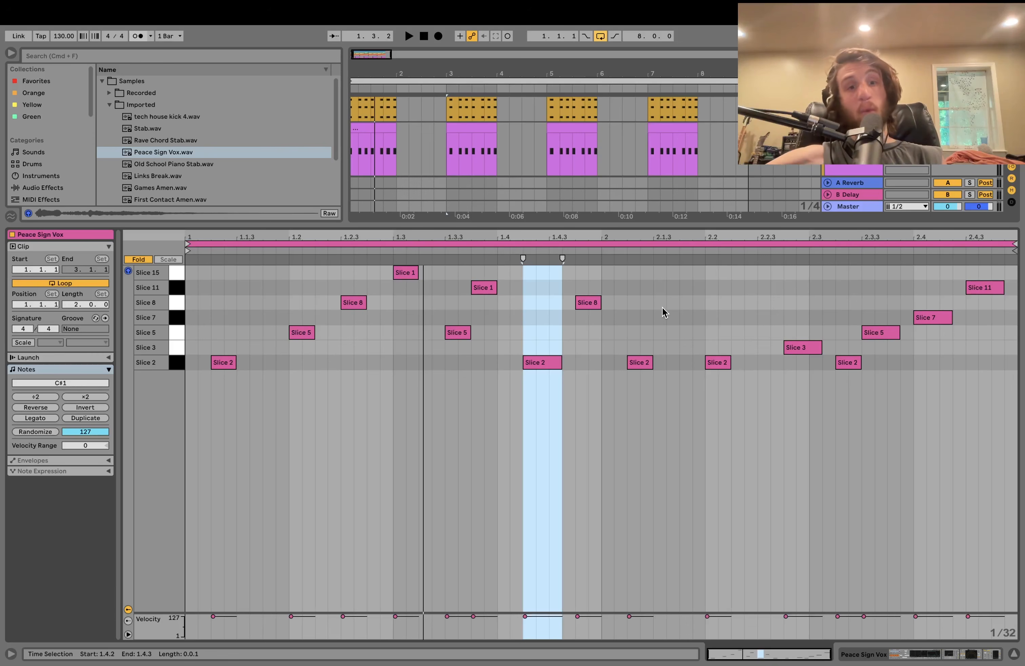
pyautogui.press('space')
pyautogui.doubleClick(853, 171)
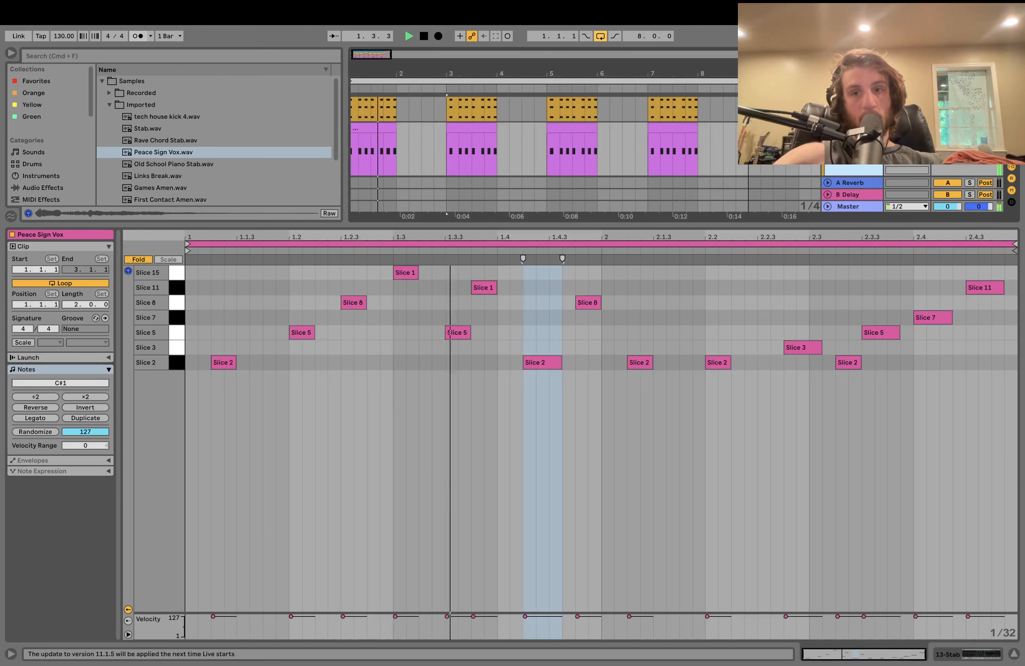
pyautogui.click(859, 418)
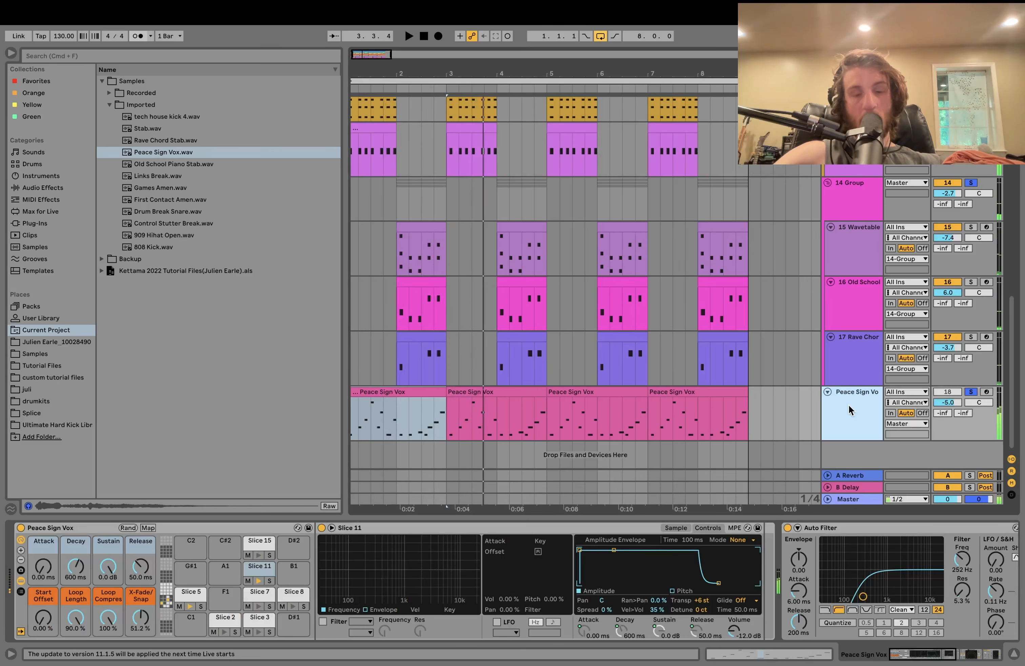
# - Unsolo Peace Sign Vox, play the full mix, and select every track
pyautogui.press('space')
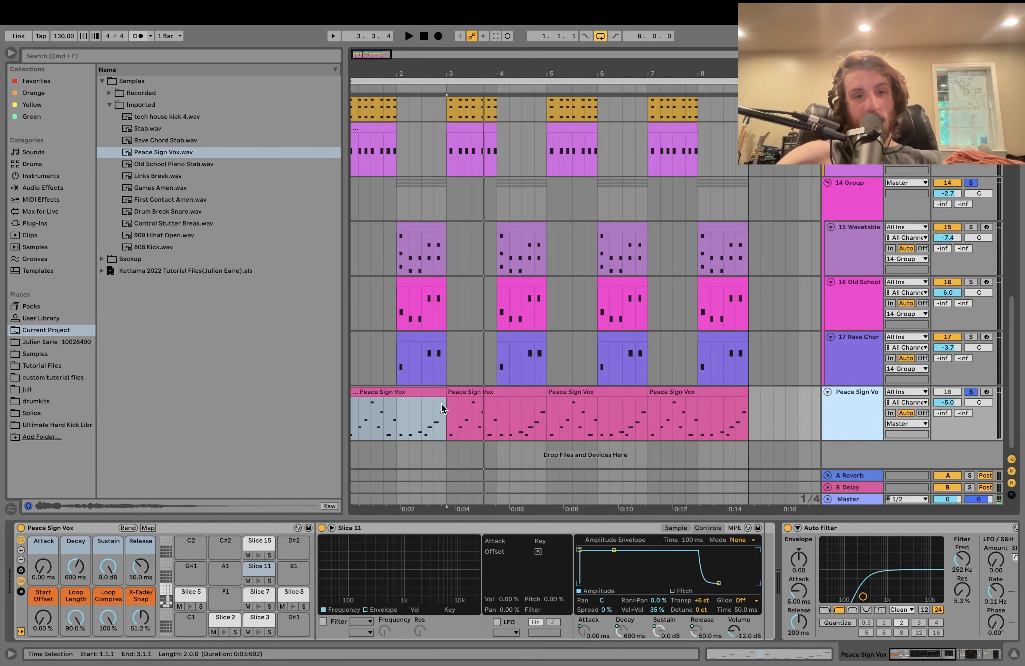
pyautogui.click(971, 393)
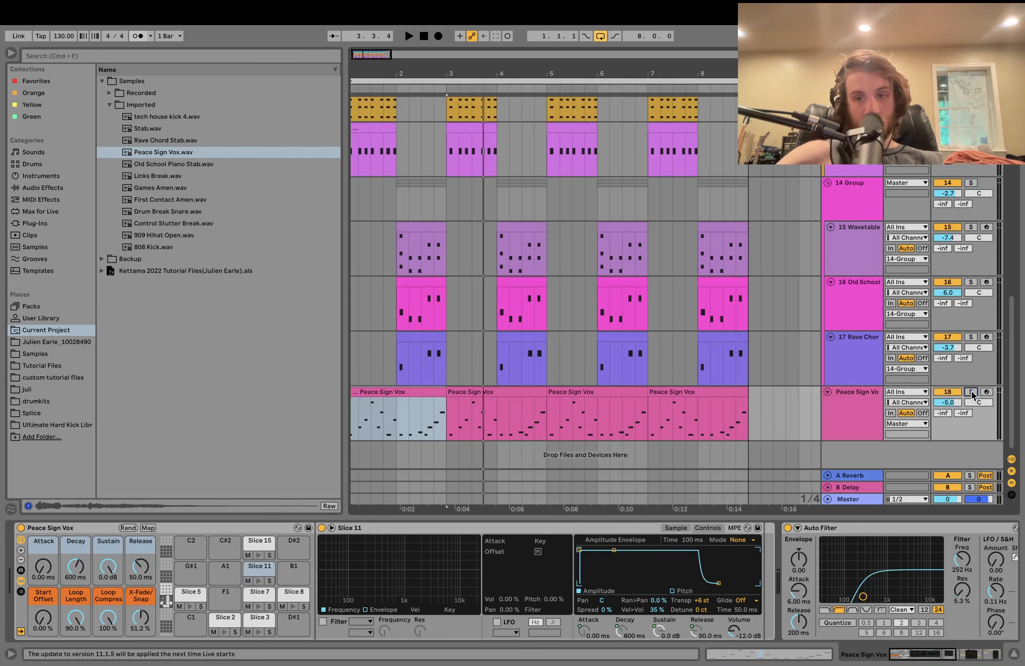
pyautogui.press('space')
pyautogui.click(854, 402)
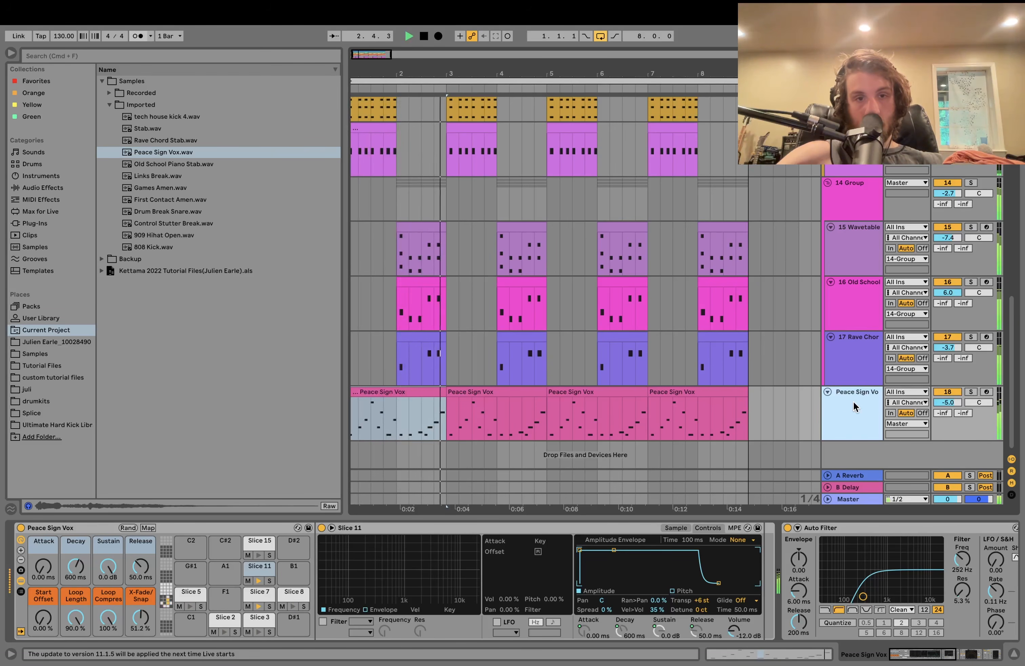
pyautogui.press('space')
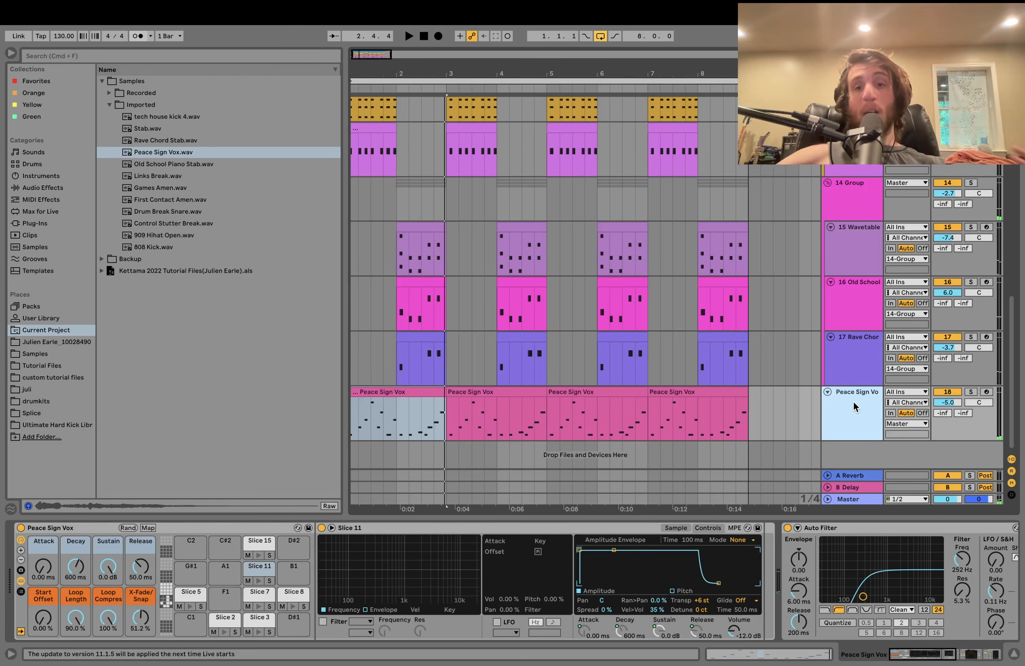
pyautogui.press('super+a')
# - Collapse all tracks and groups, reset playback to 1.1.1, and zoom out to show all eight bars
pyautogui.press('u')
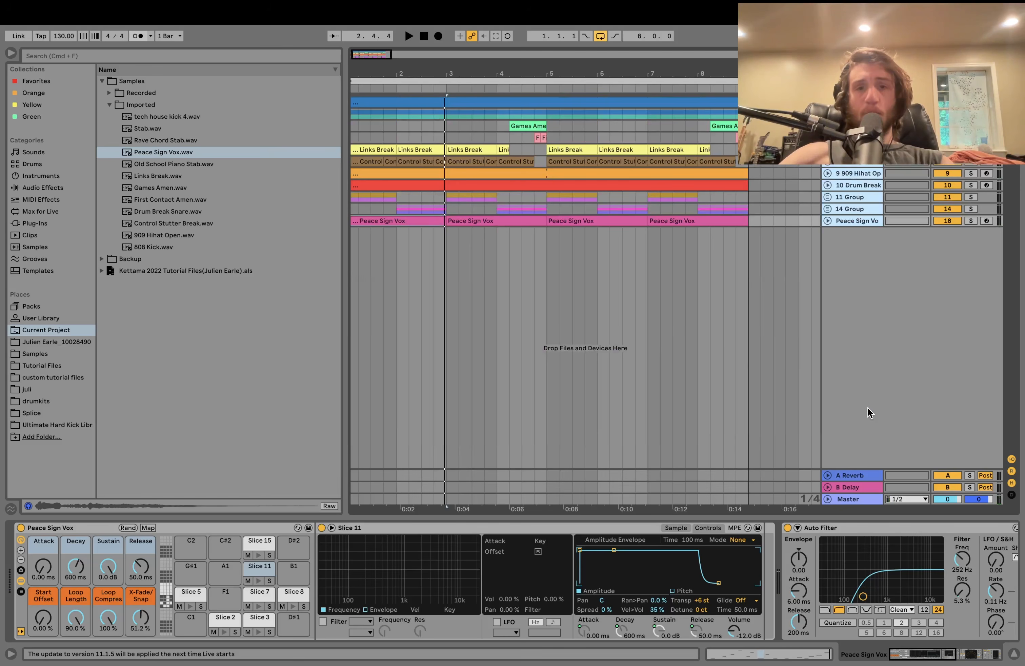
pyautogui.scroll(-3, 692, 317)
pyautogui.scroll(4, 489, 241)
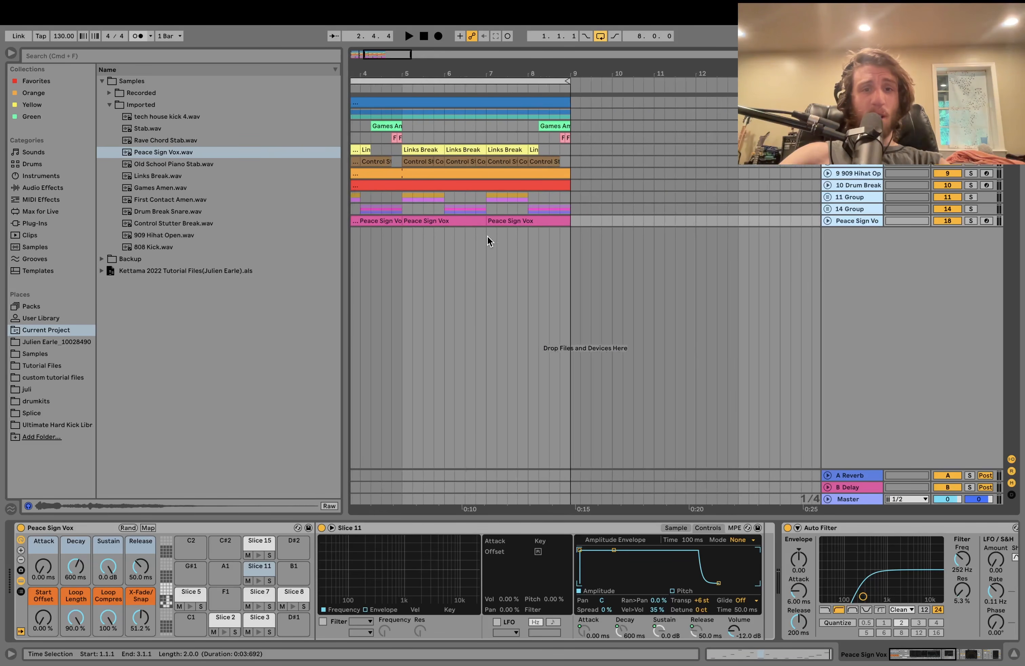
pyautogui.scroll(3, 489, 241)
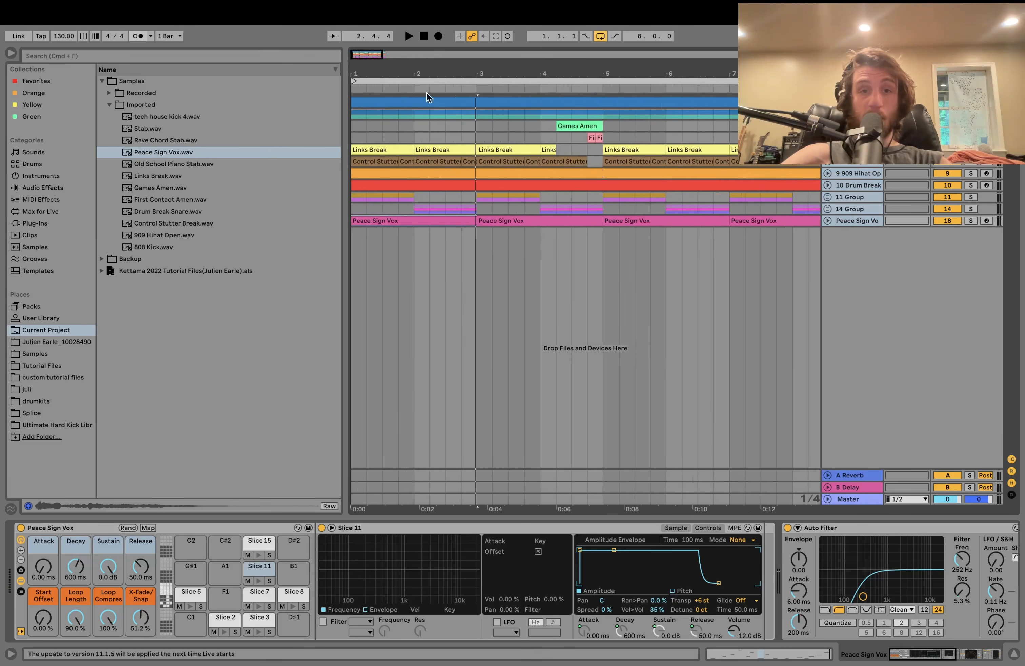
pyautogui.click(423, 37)
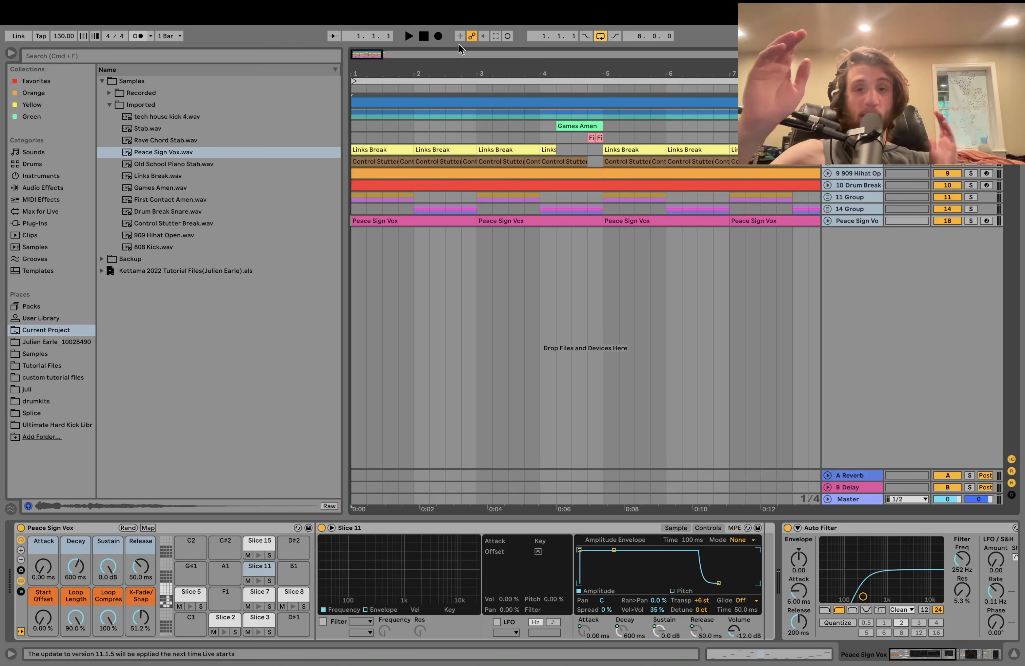
pyautogui.moveTo(467, 74); pyautogui.dragTo(395, 71)
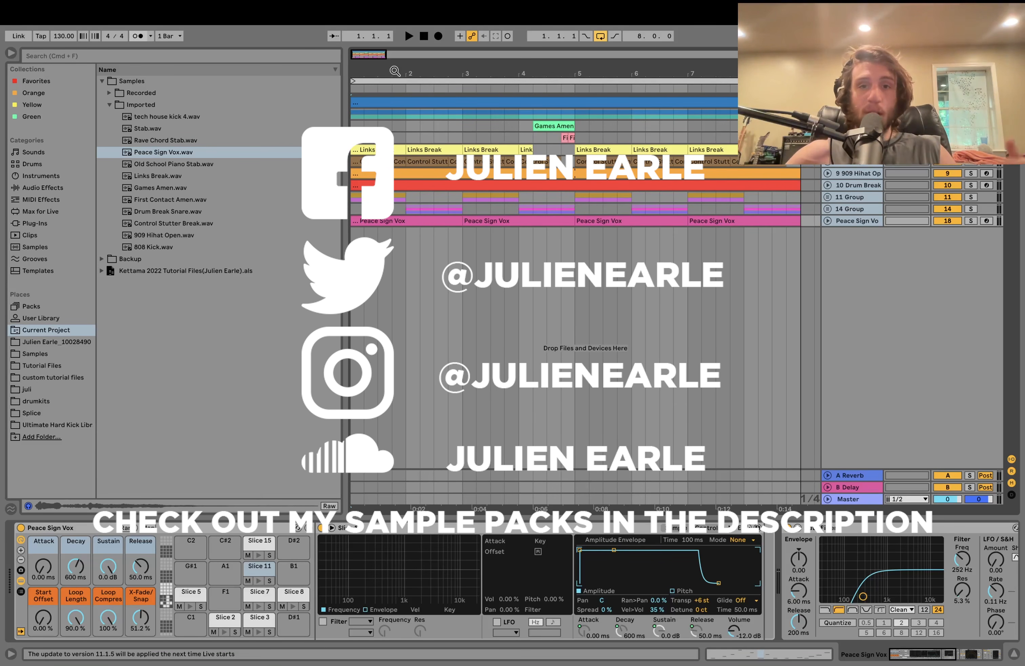
pyautogui.hscroll(-1, 467, 115)
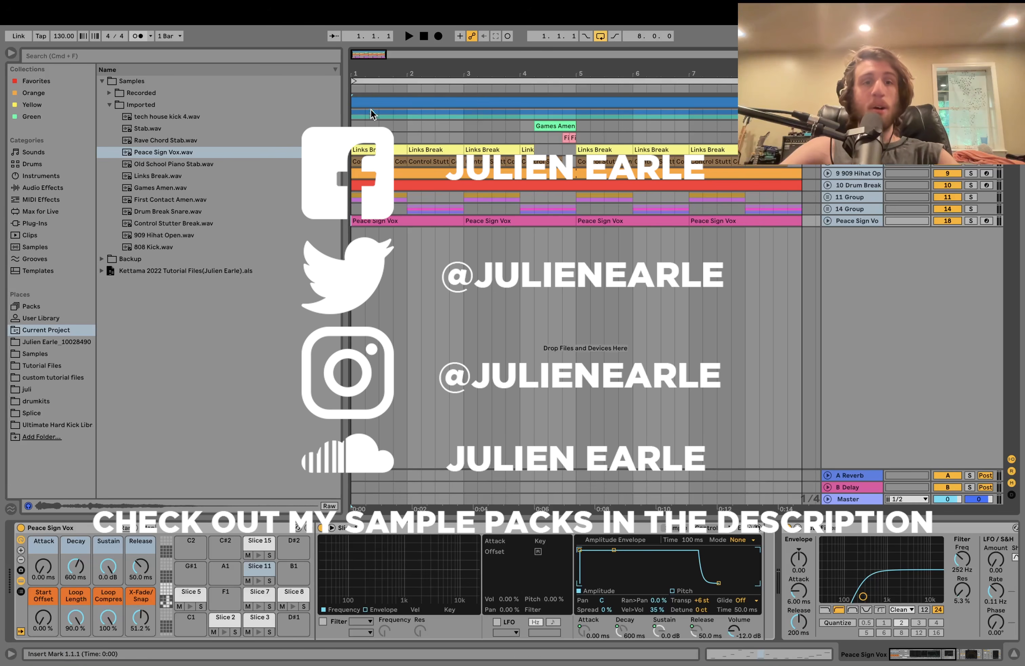